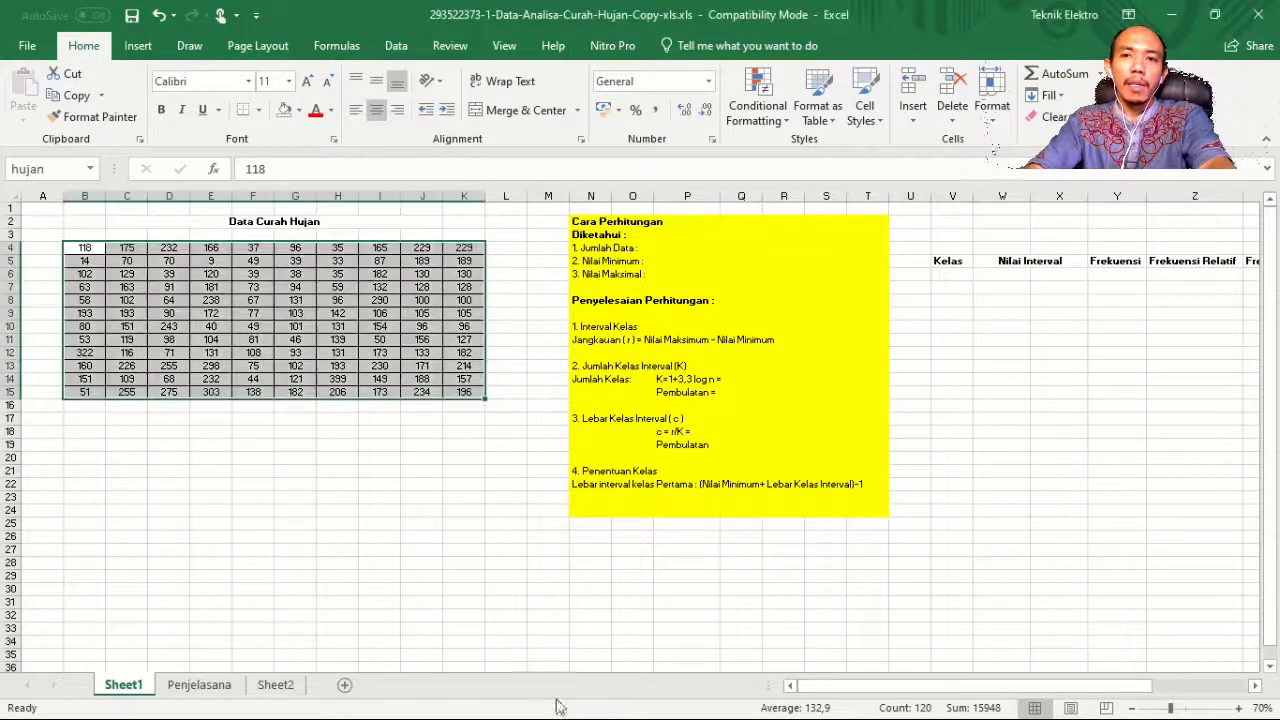
- Select the rainfall values B4:K15 and name the range 'hujan' in the Name Box
left_click(257, 357)
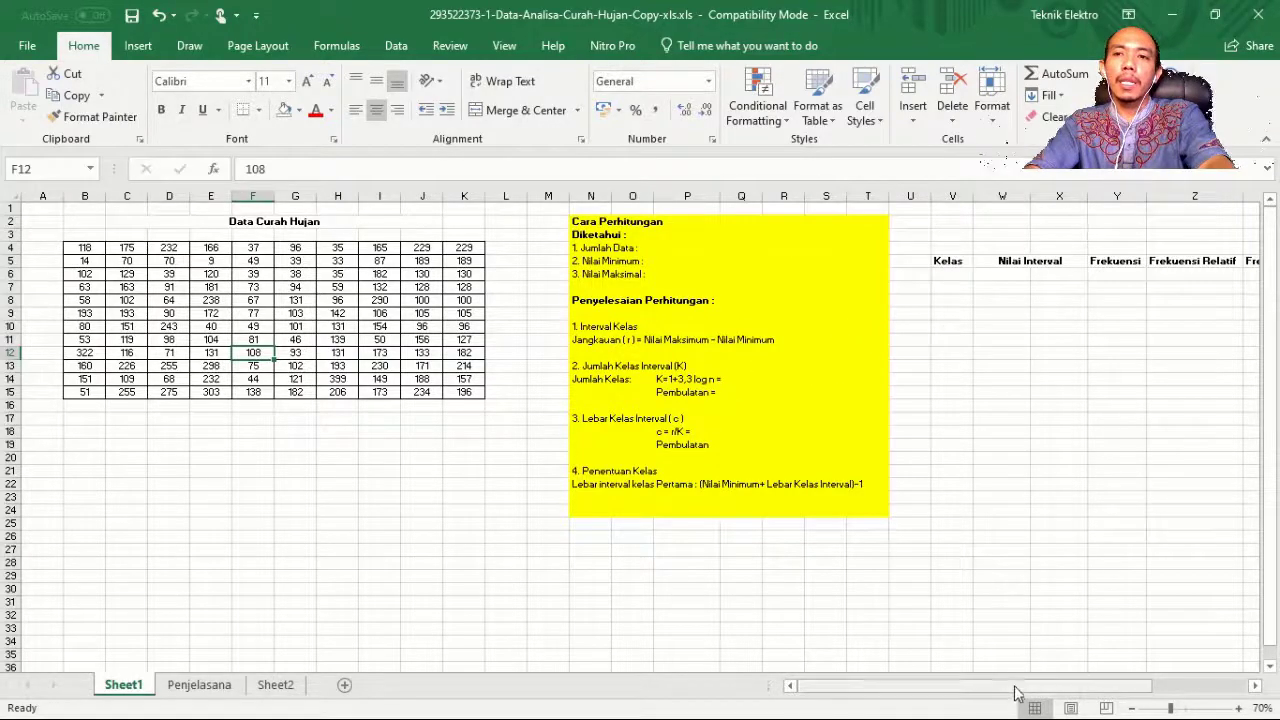
left_click_drag(1045, 692, 1150, 693)
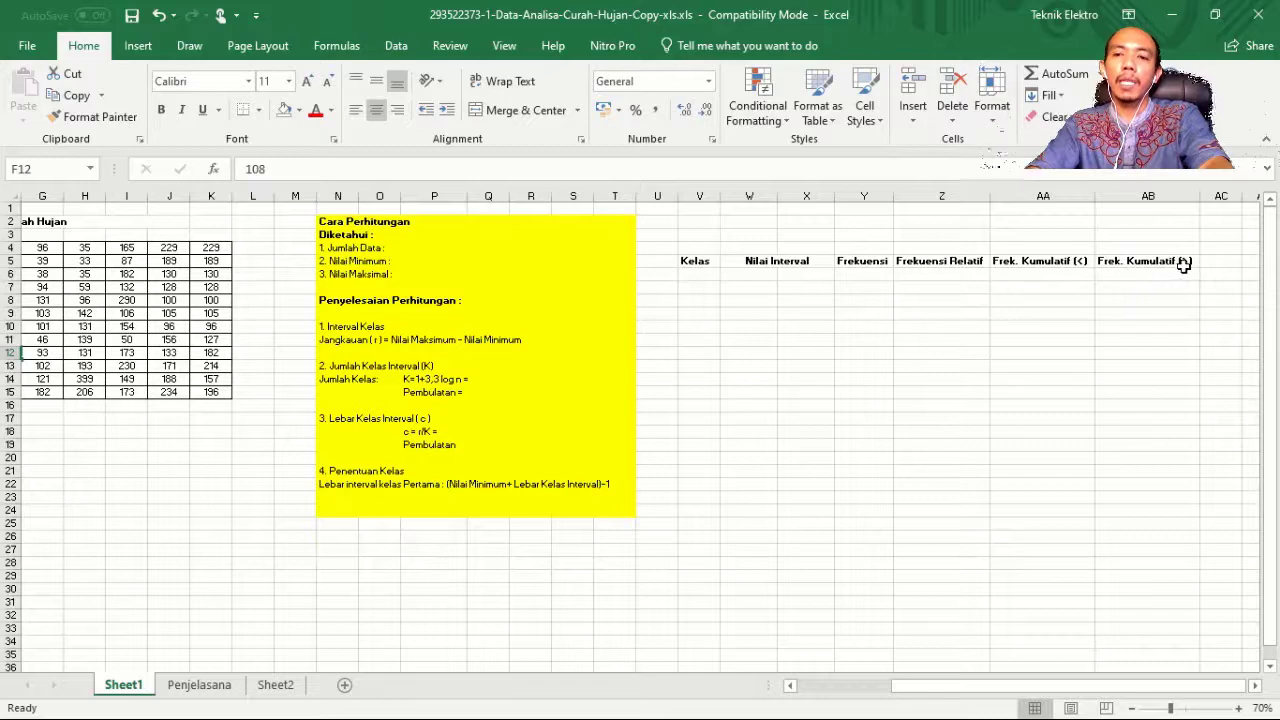
left_click_drag(1053, 686, 960, 686)
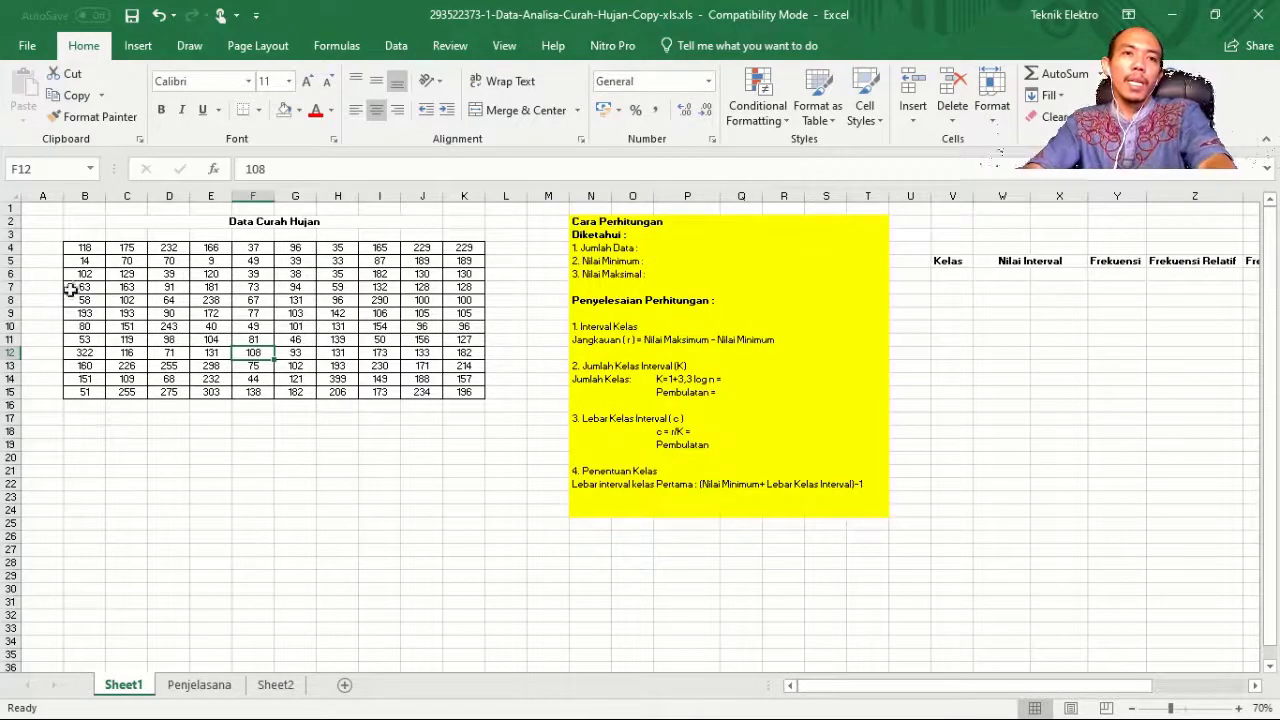
left_click_drag(88, 248, 465, 392)
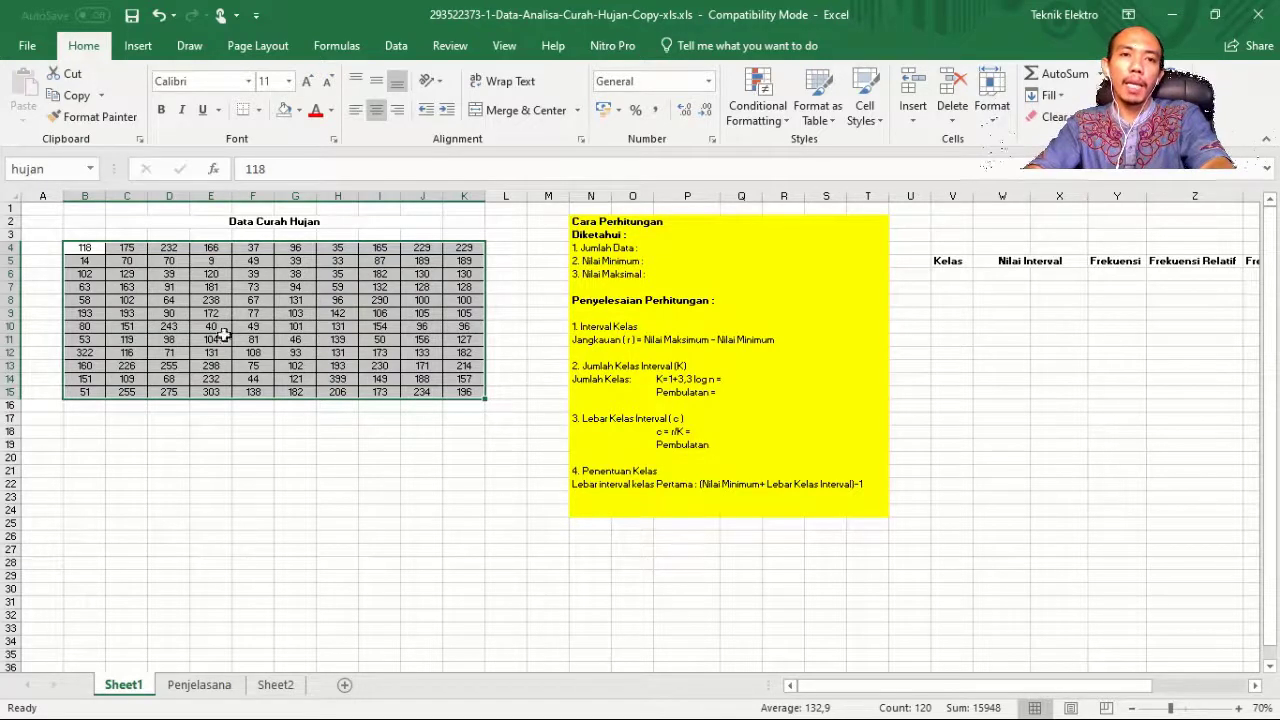
left_click(58, 172)
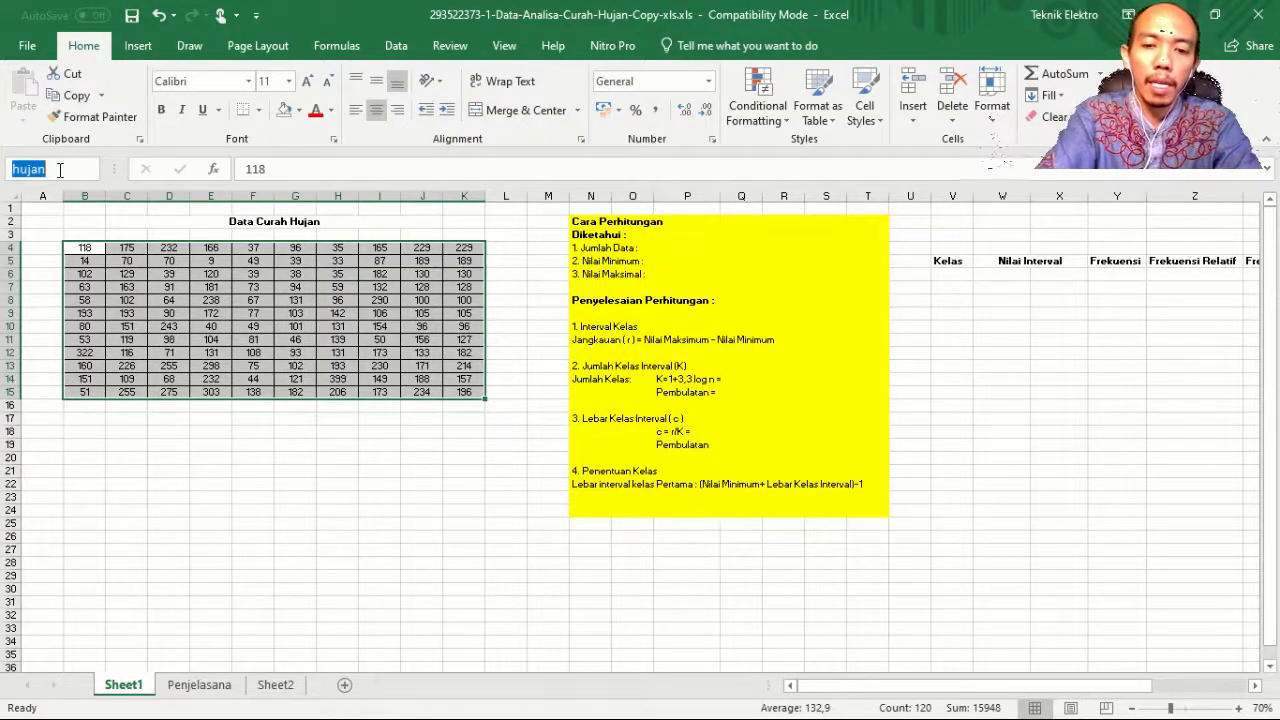
type("hujan")
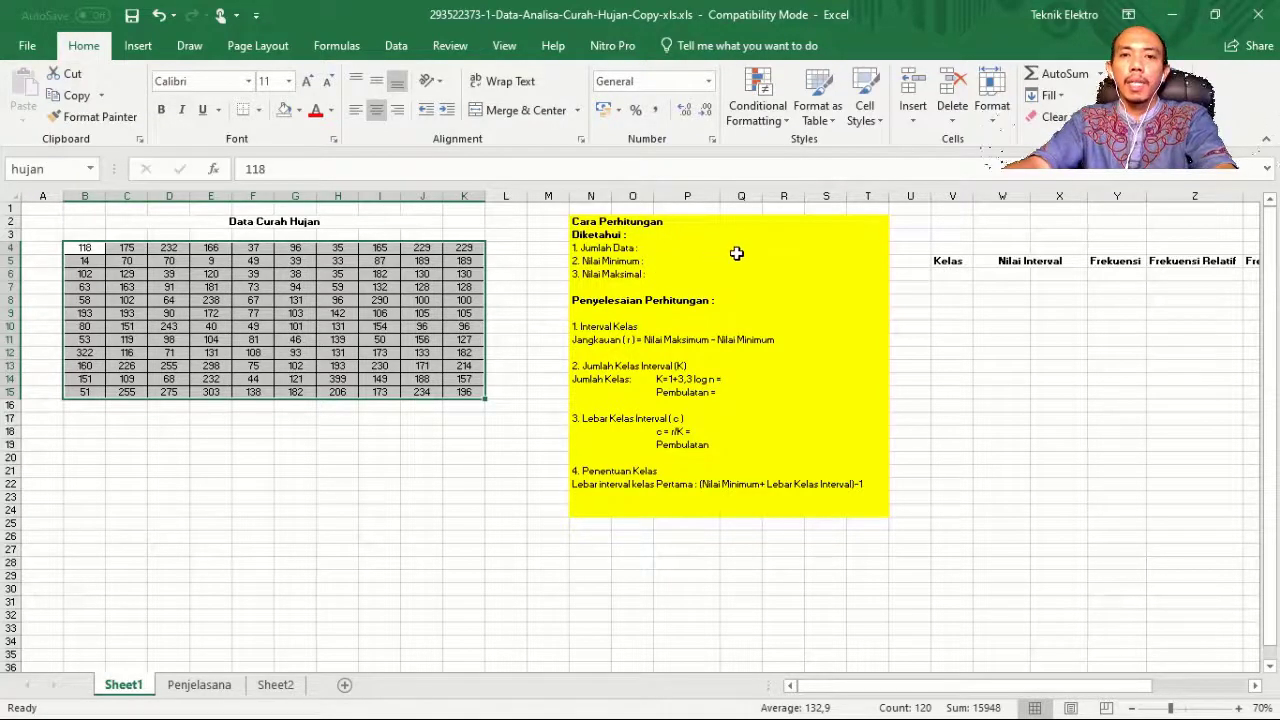
- Enter COUNT, MIN and MAX formulas on hujan in Q4:Q6, giving 120, 9 and 399
left_click(737, 249)
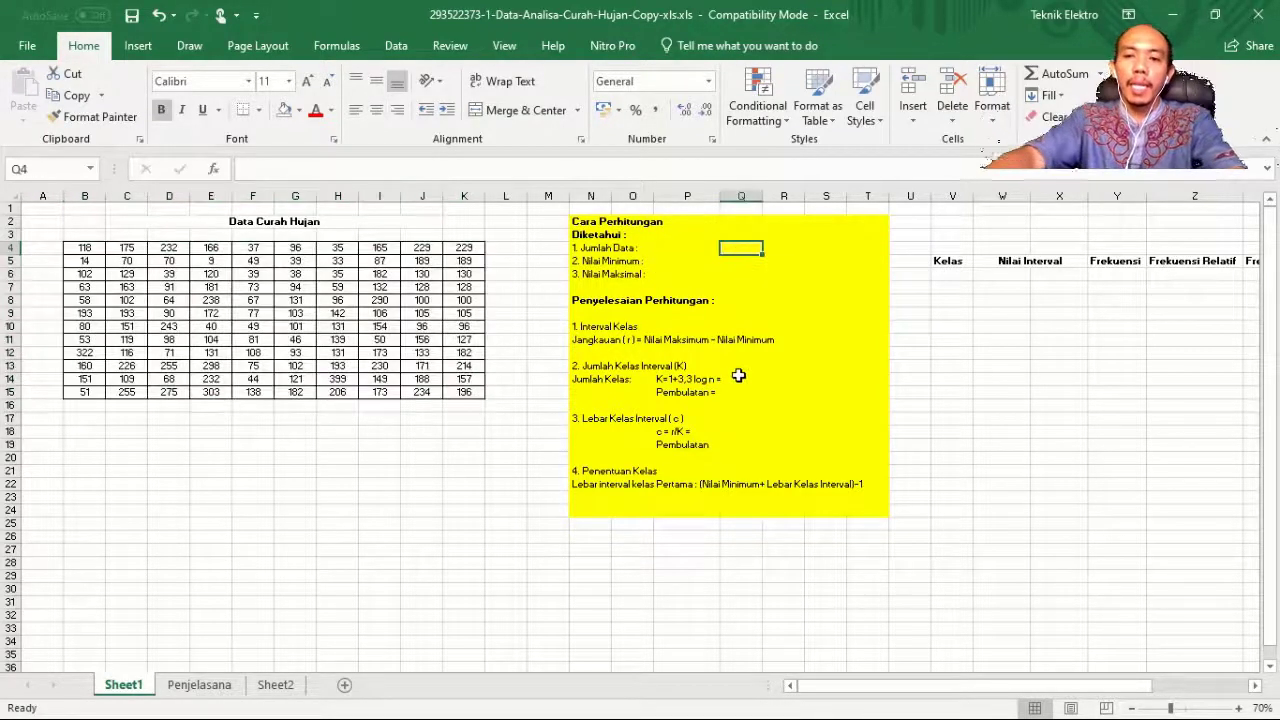
type("=c")
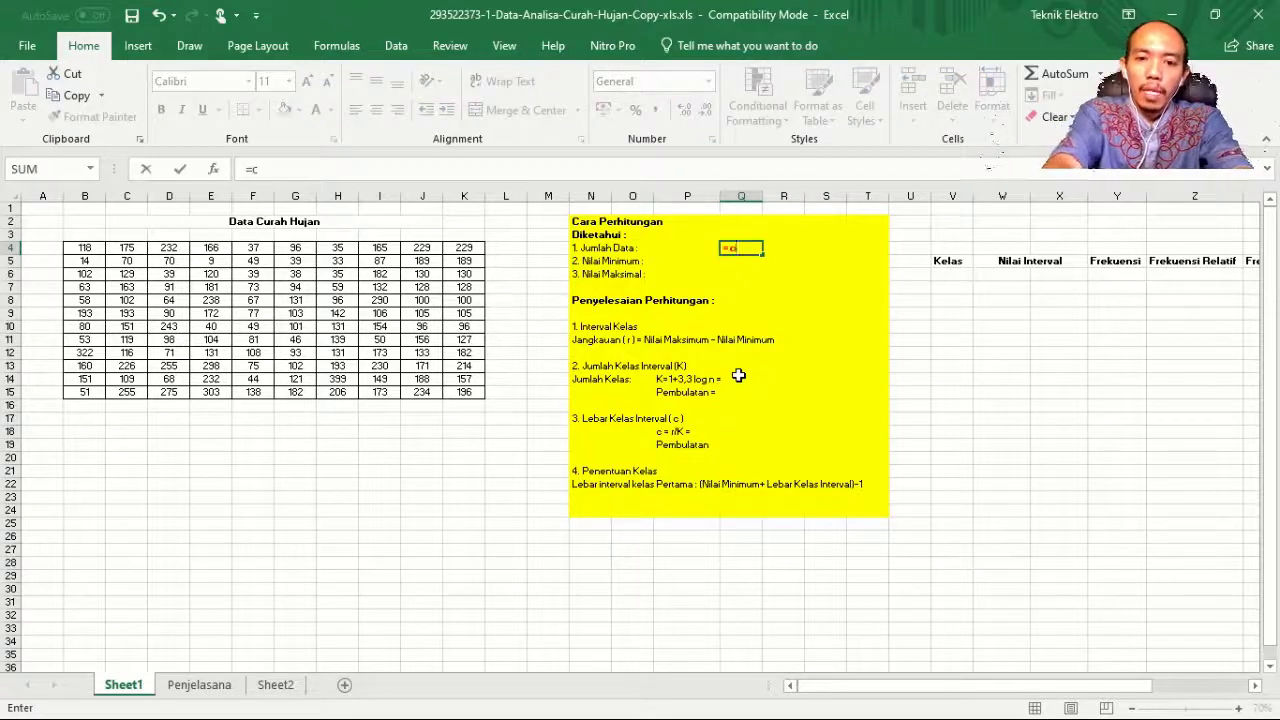
type("oun")
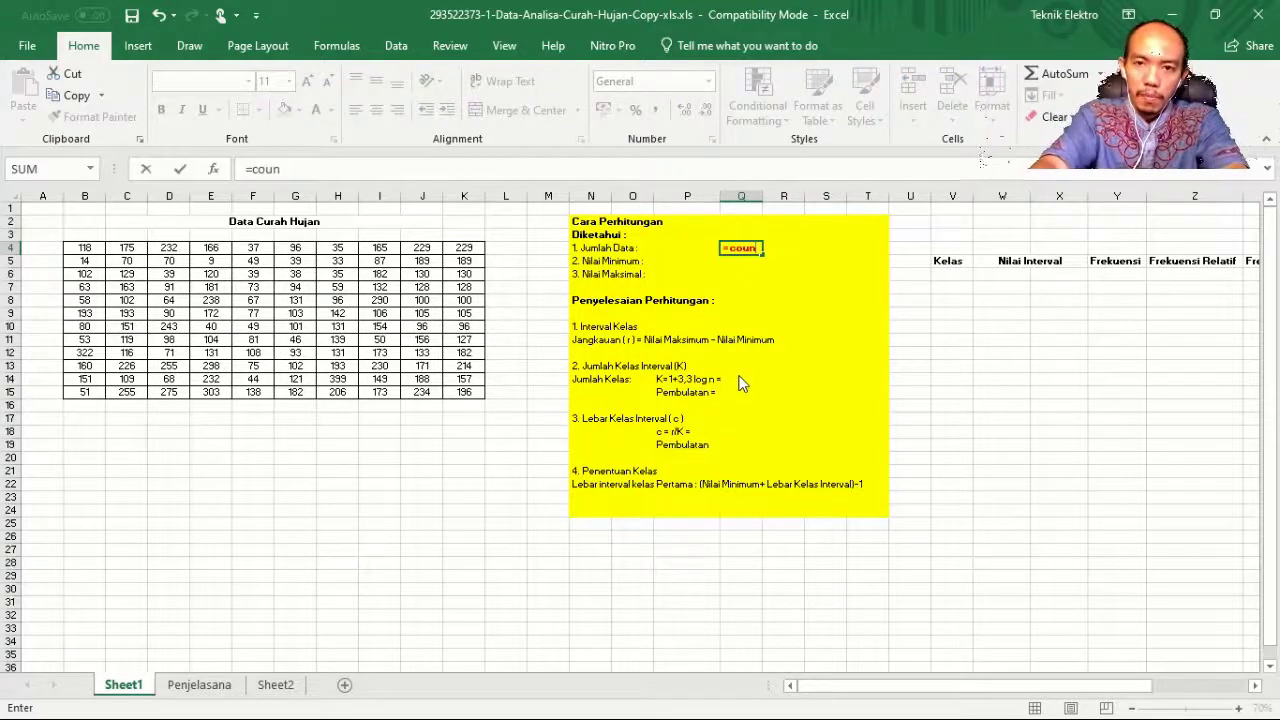
type("t(")
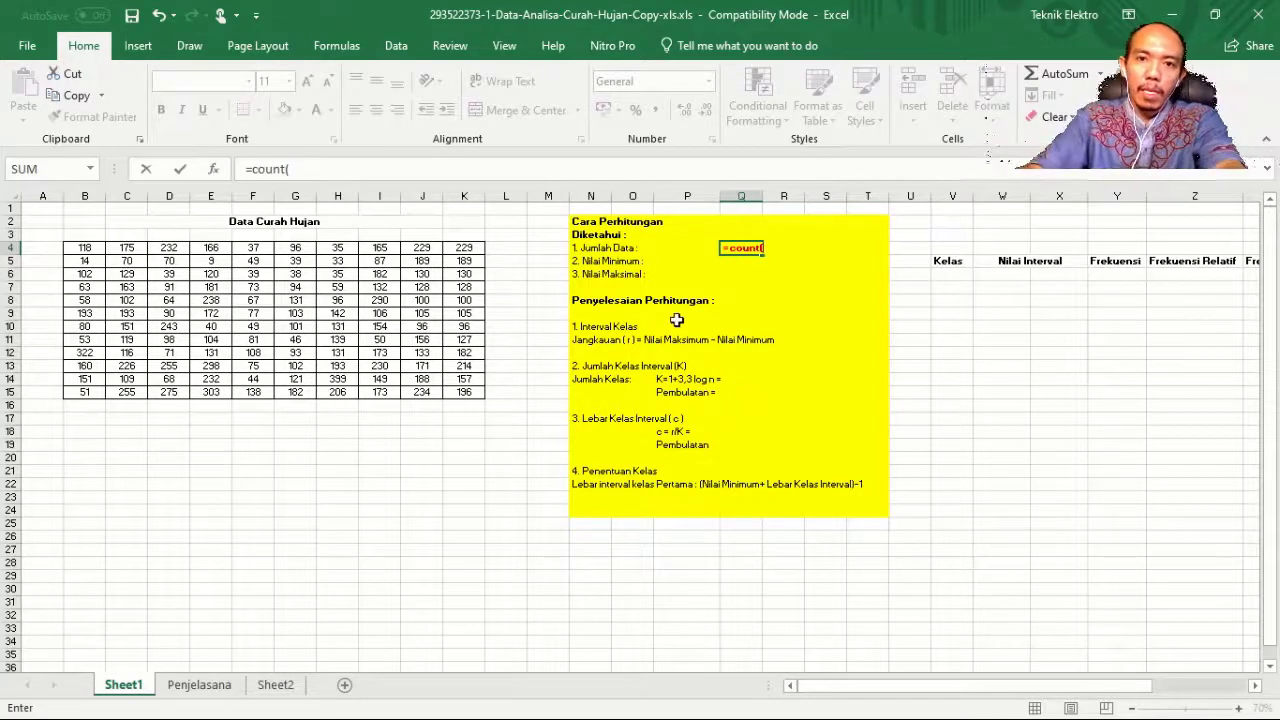
type("hujan")
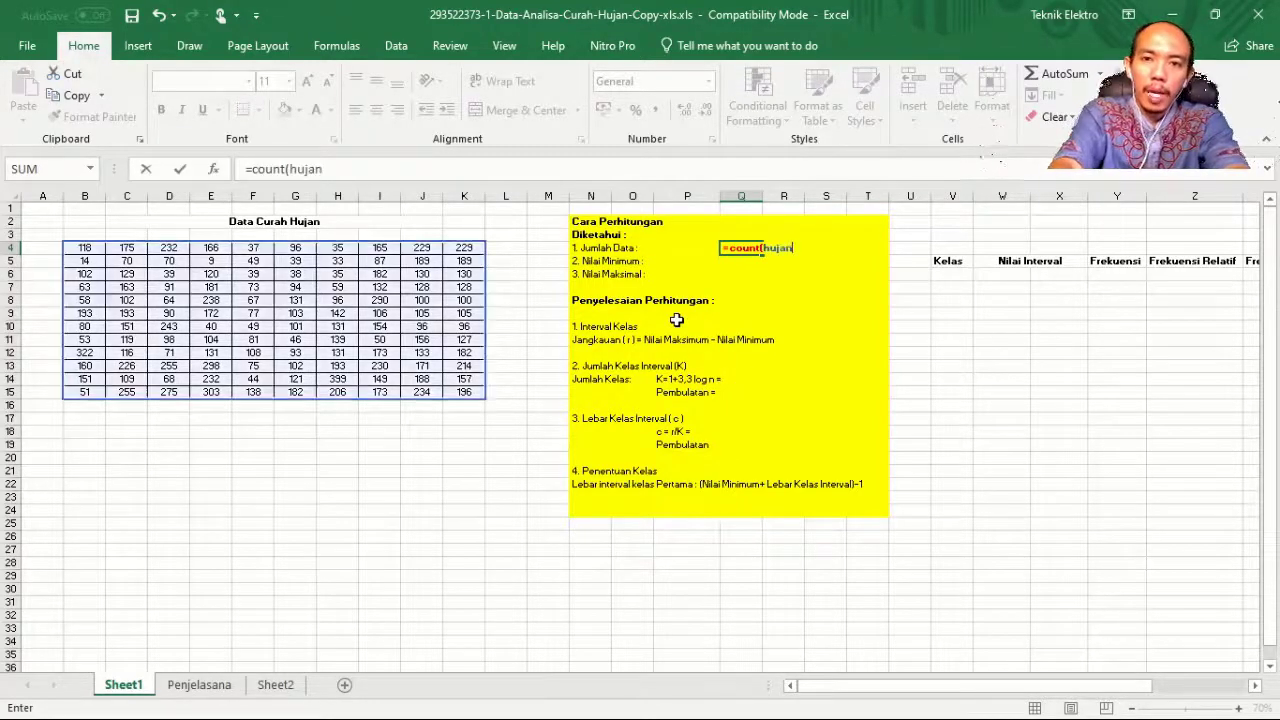
key("Return")
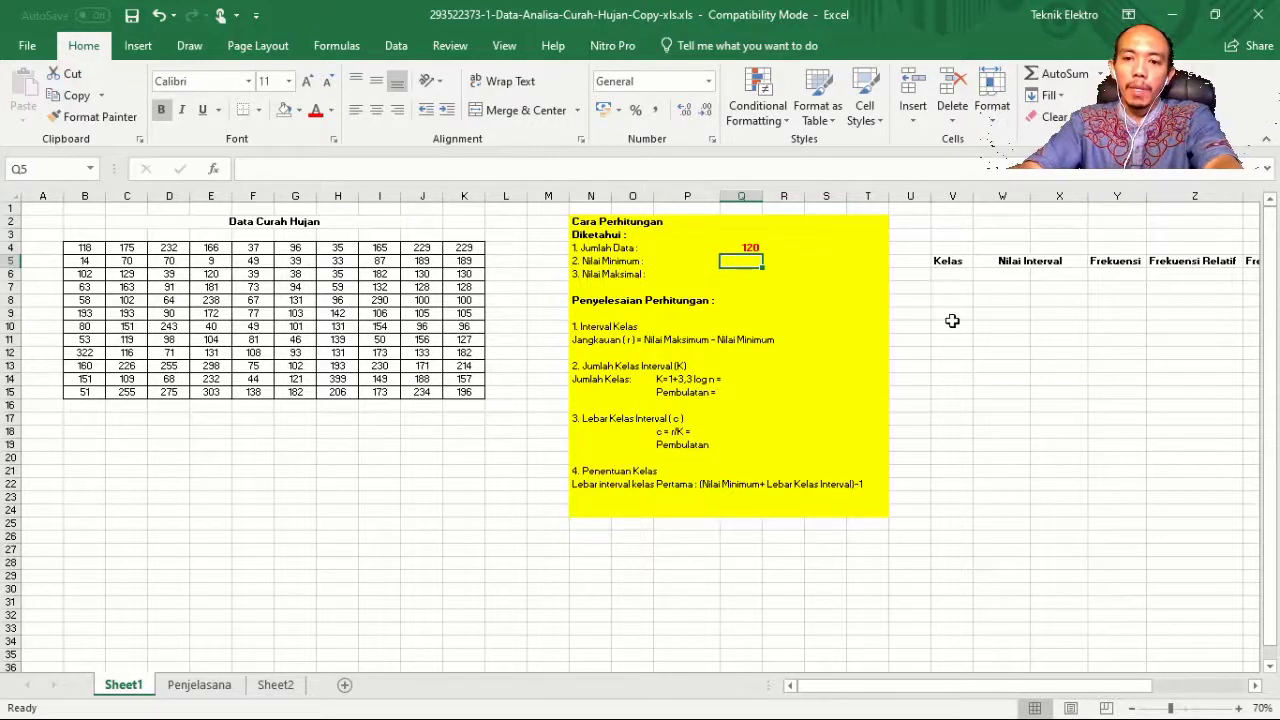
type("=min(")
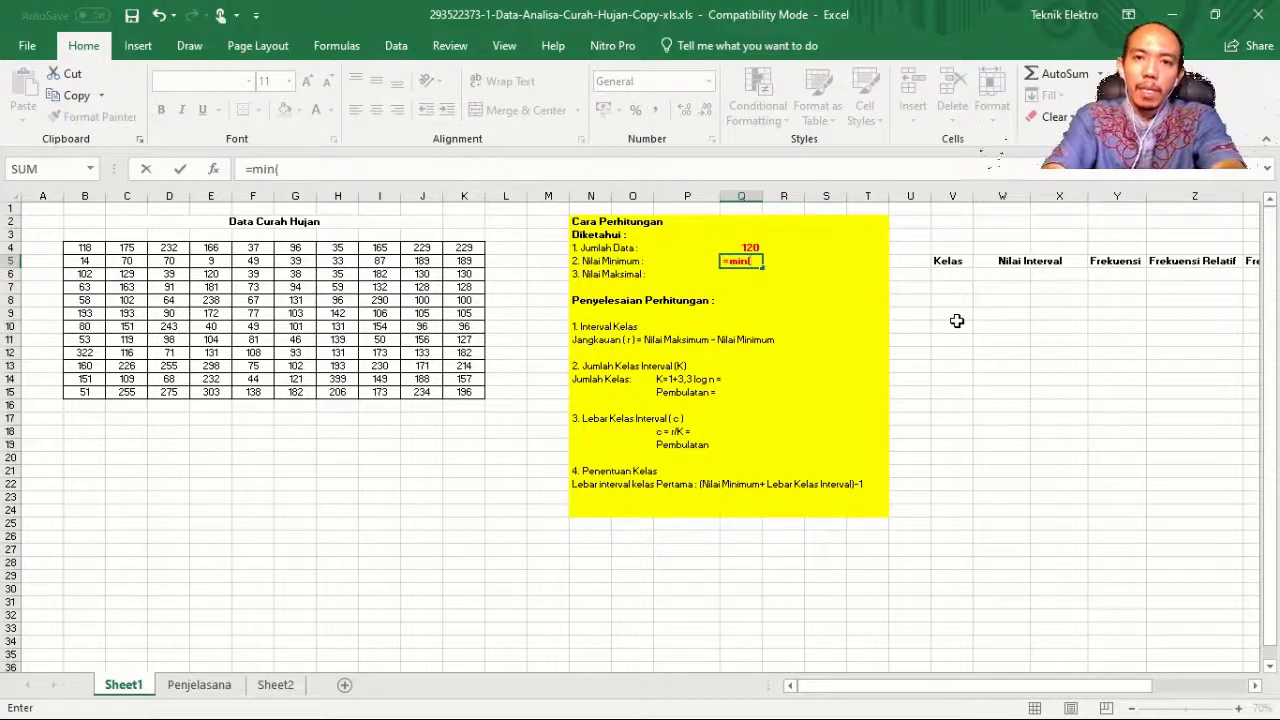
type("hujan")
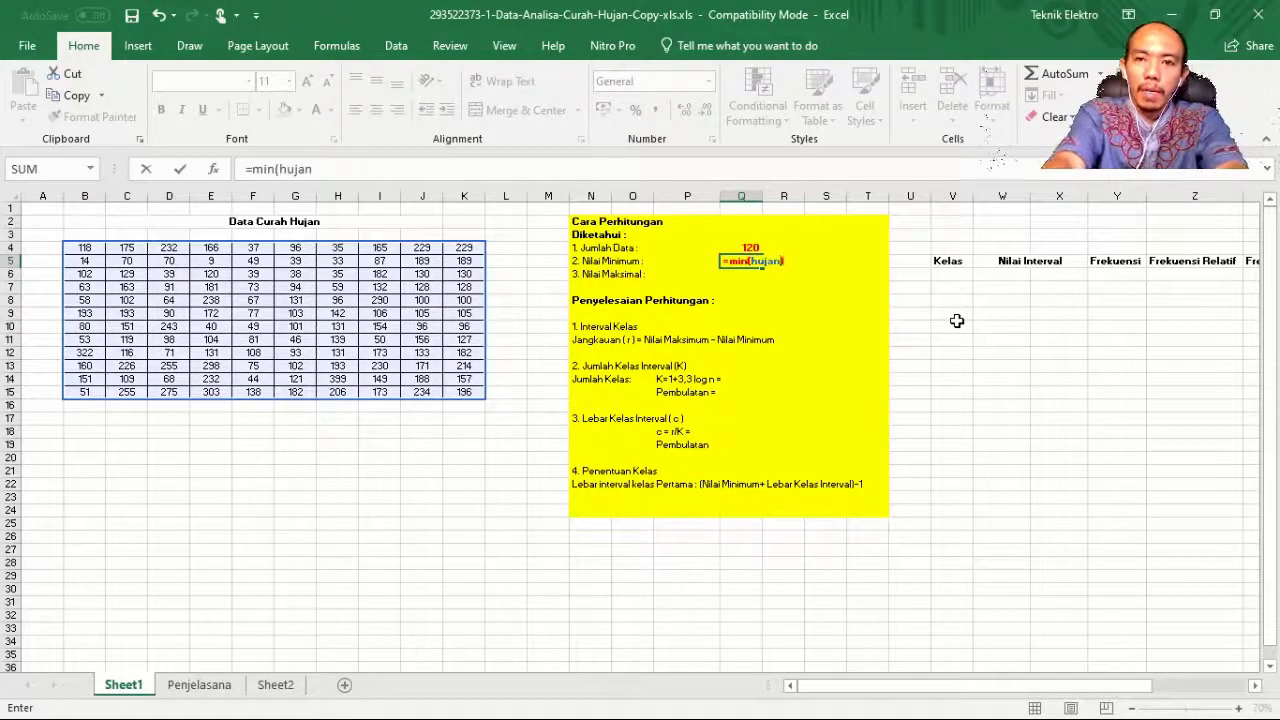
type(")")
key("Return")
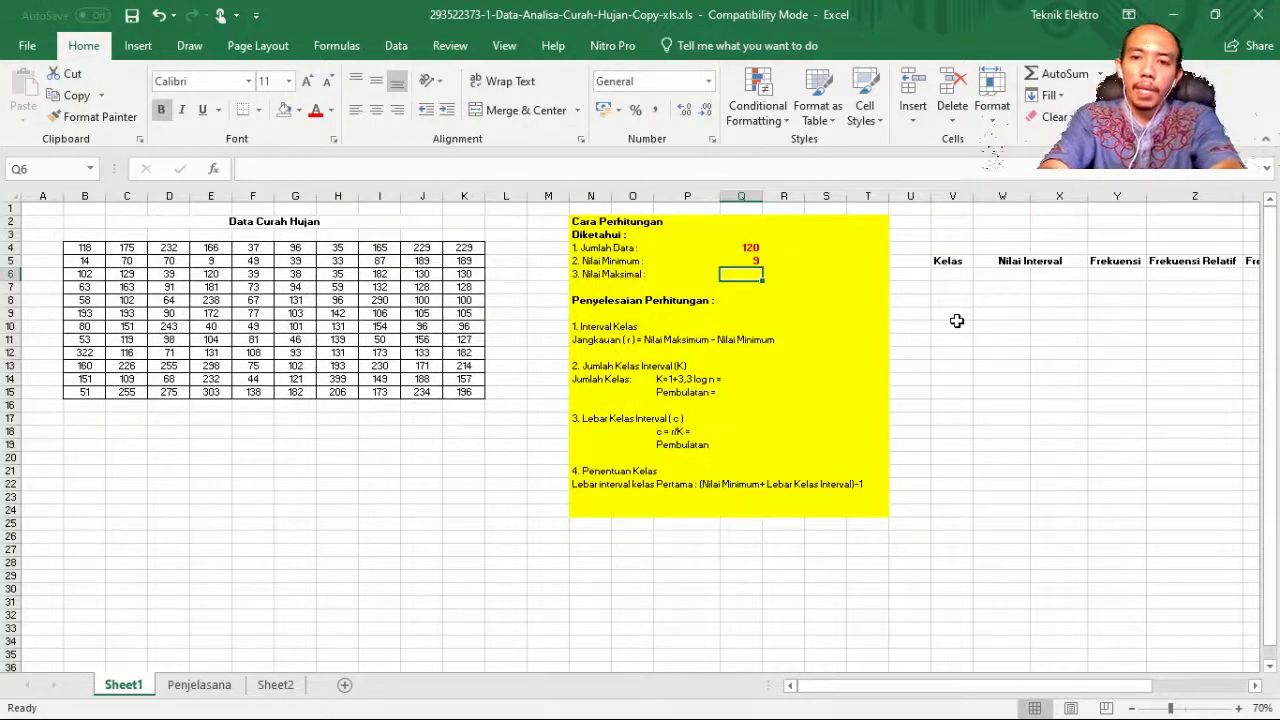
type("=")
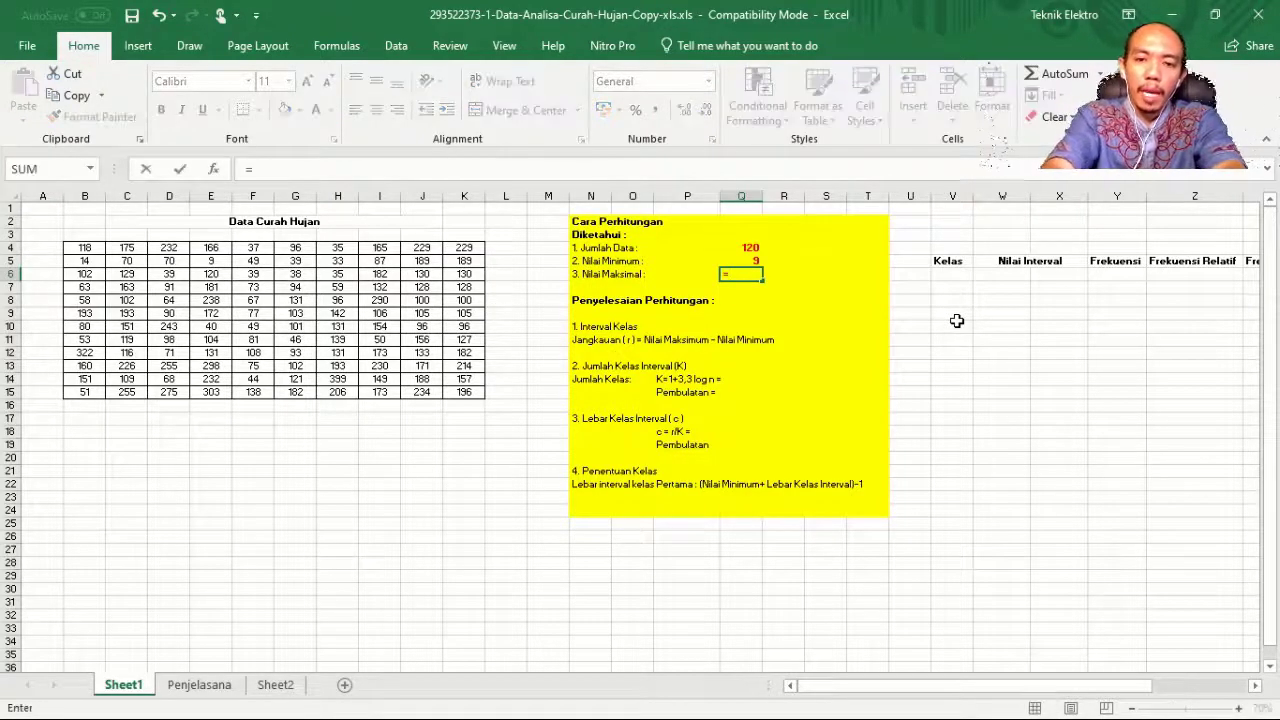
type("Max")
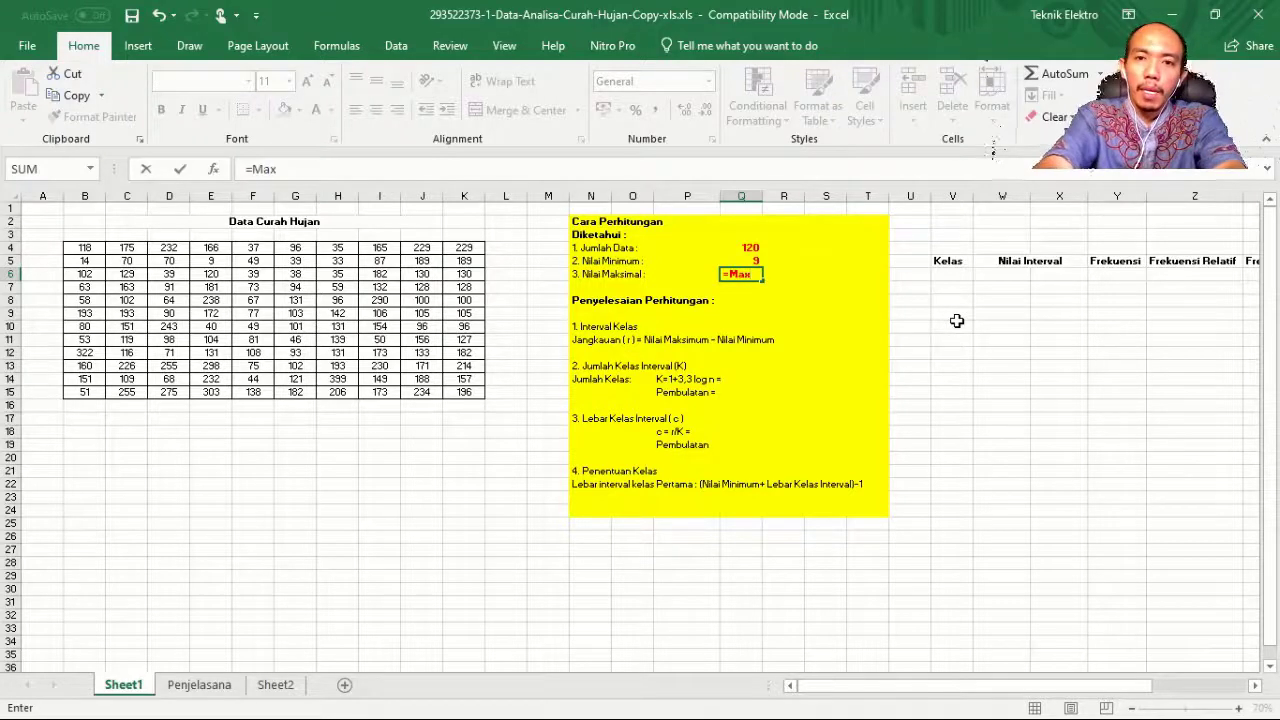
key("BackSpace")
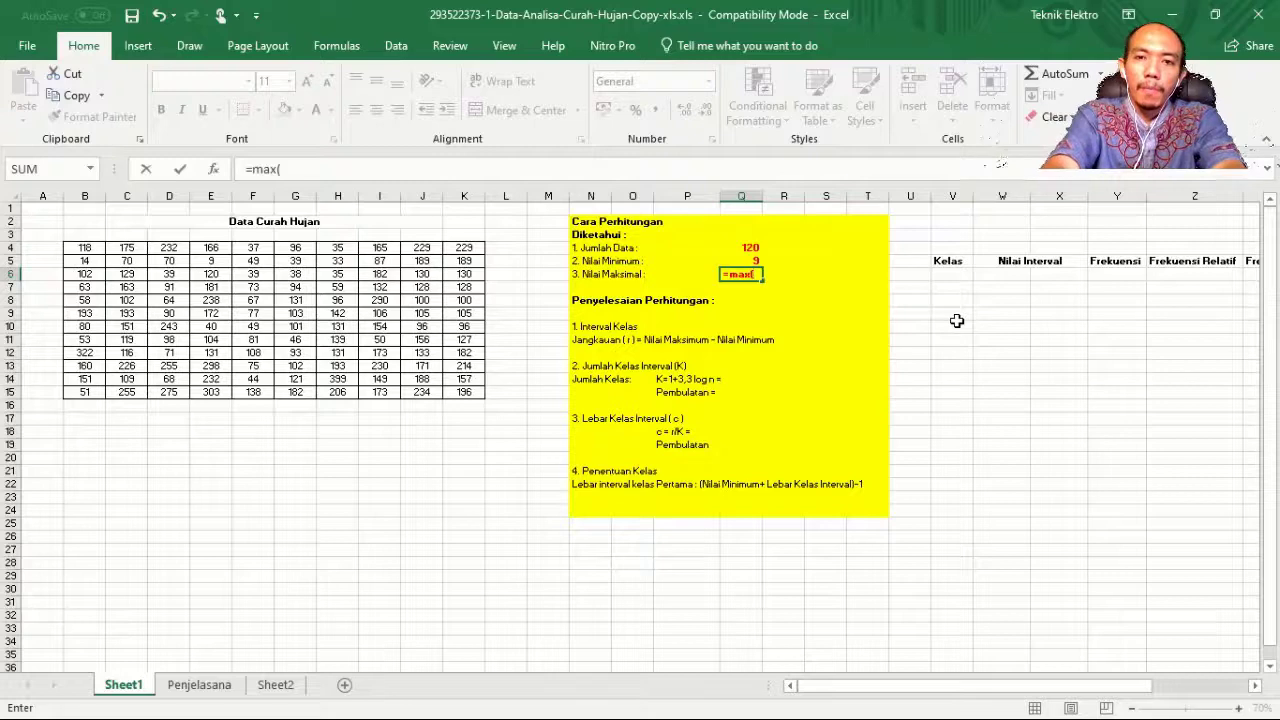
type("hujan")
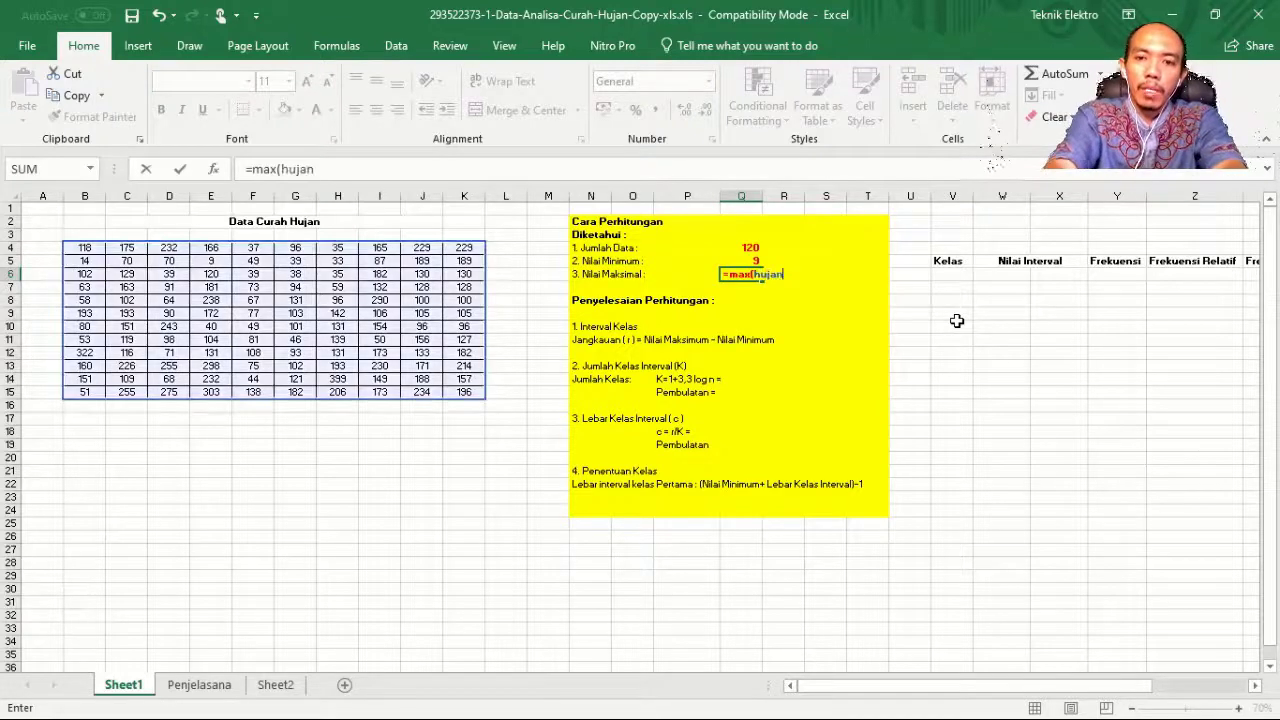
key("Return")
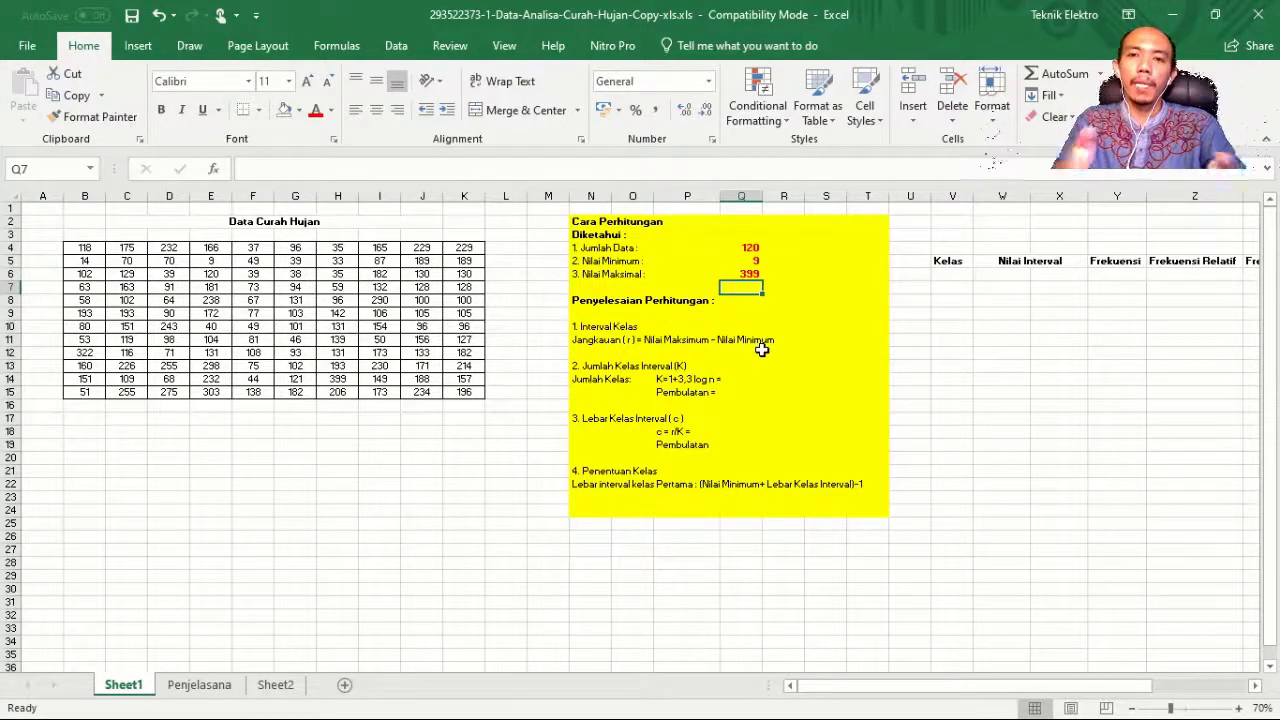
- Enter =Q6-Q5 in Q12 to get the range of 390
left_click(738, 352)
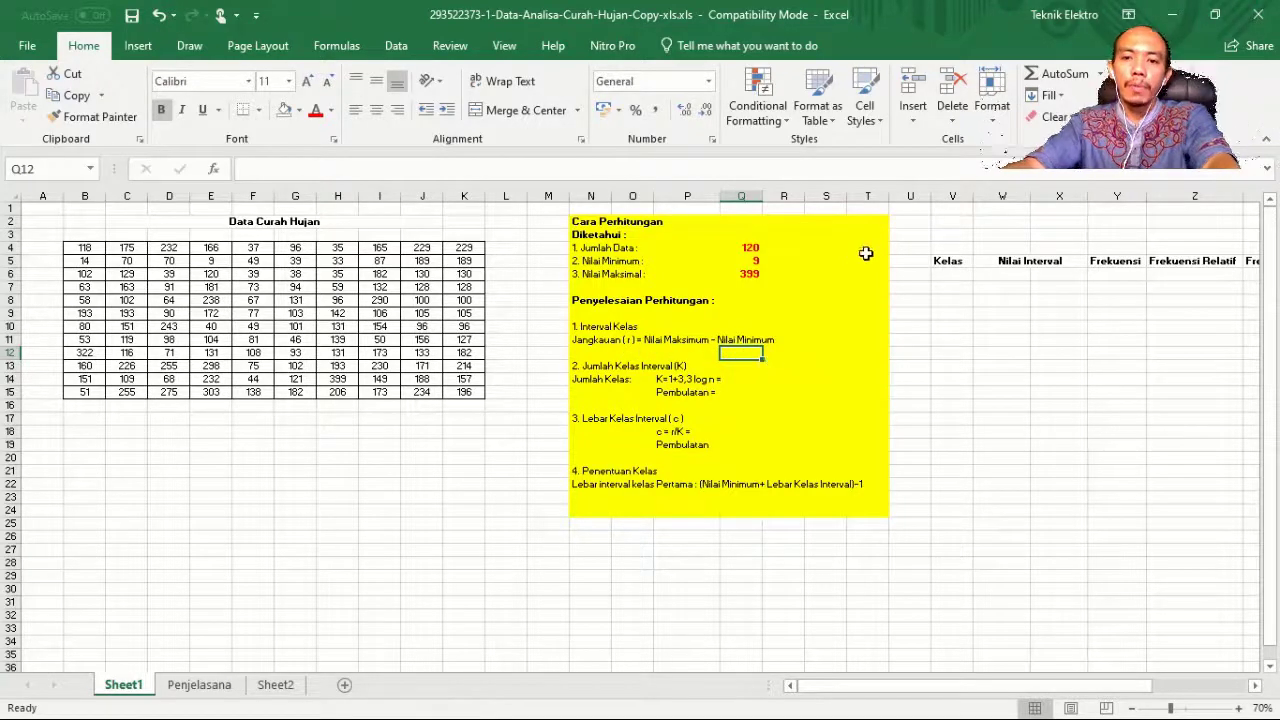
type("=")
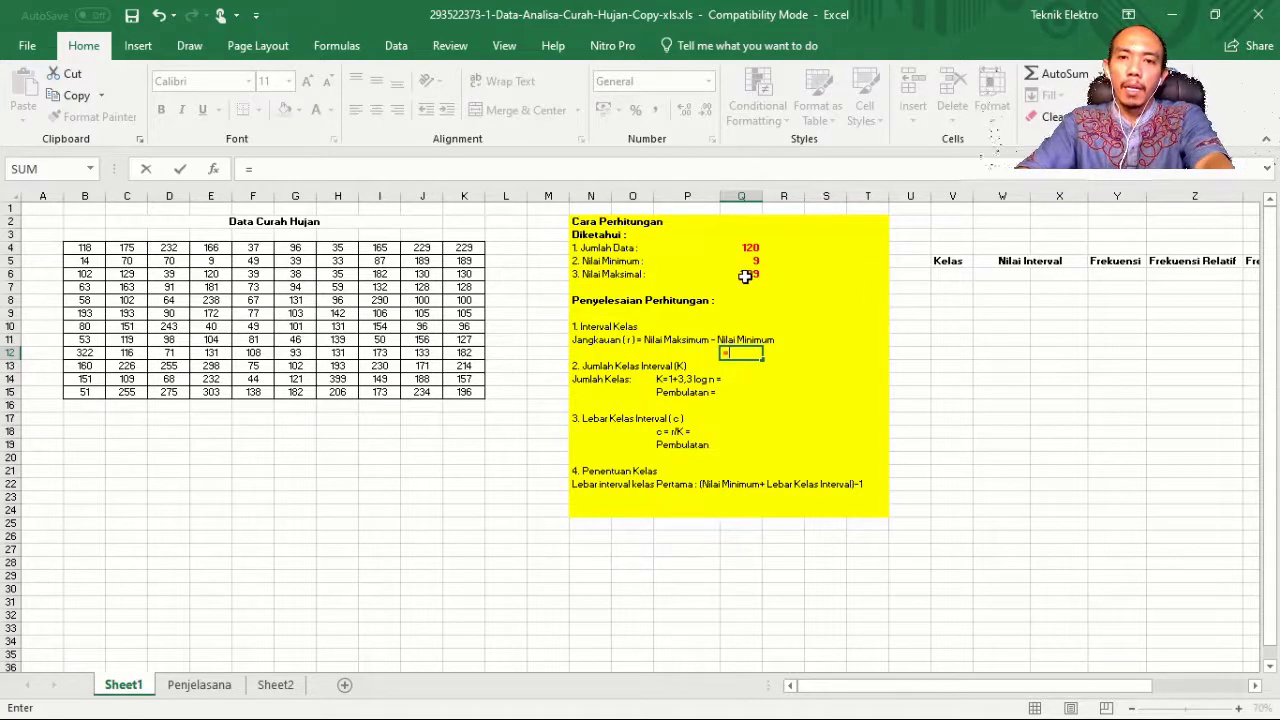
left_click(745, 277)
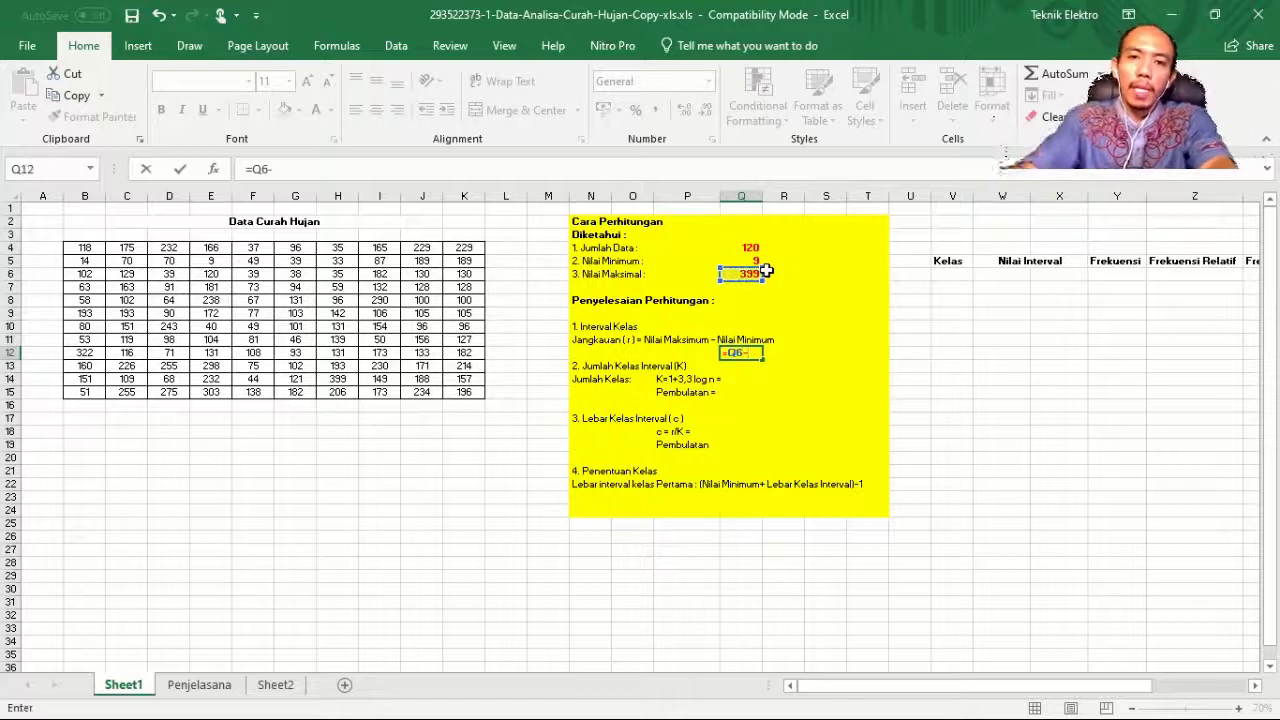
type("-")
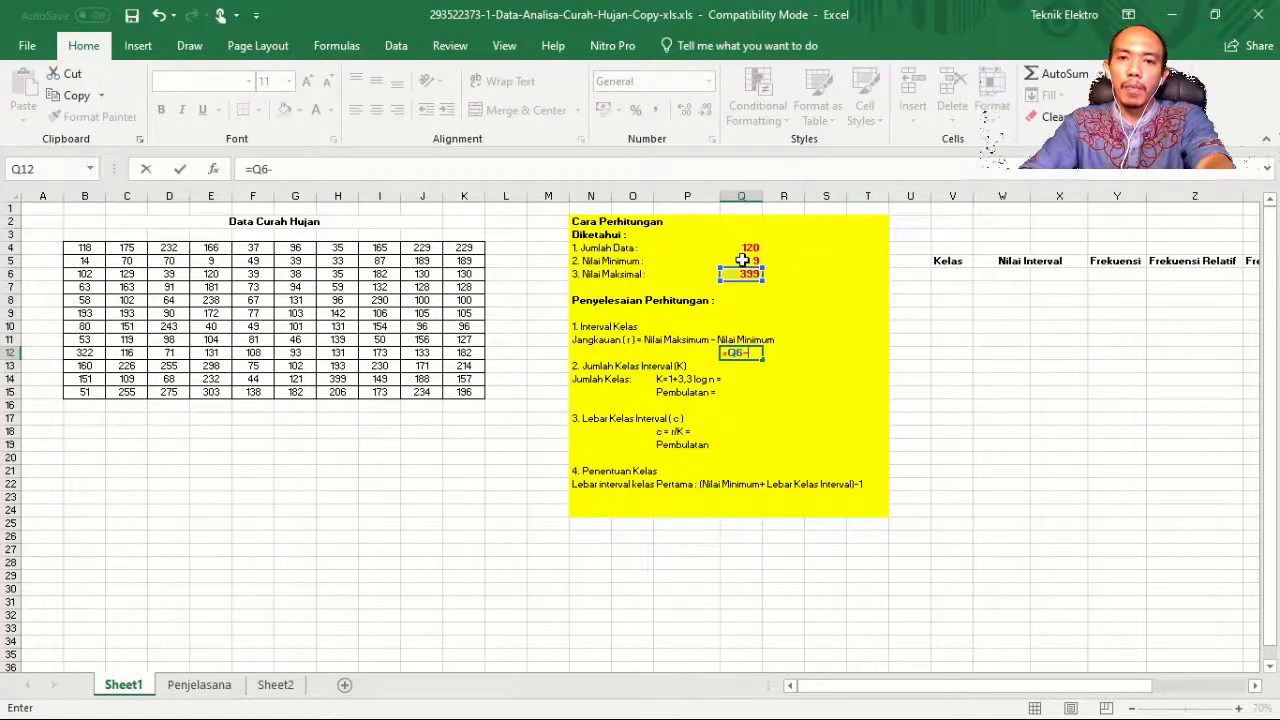
left_click(742, 260)
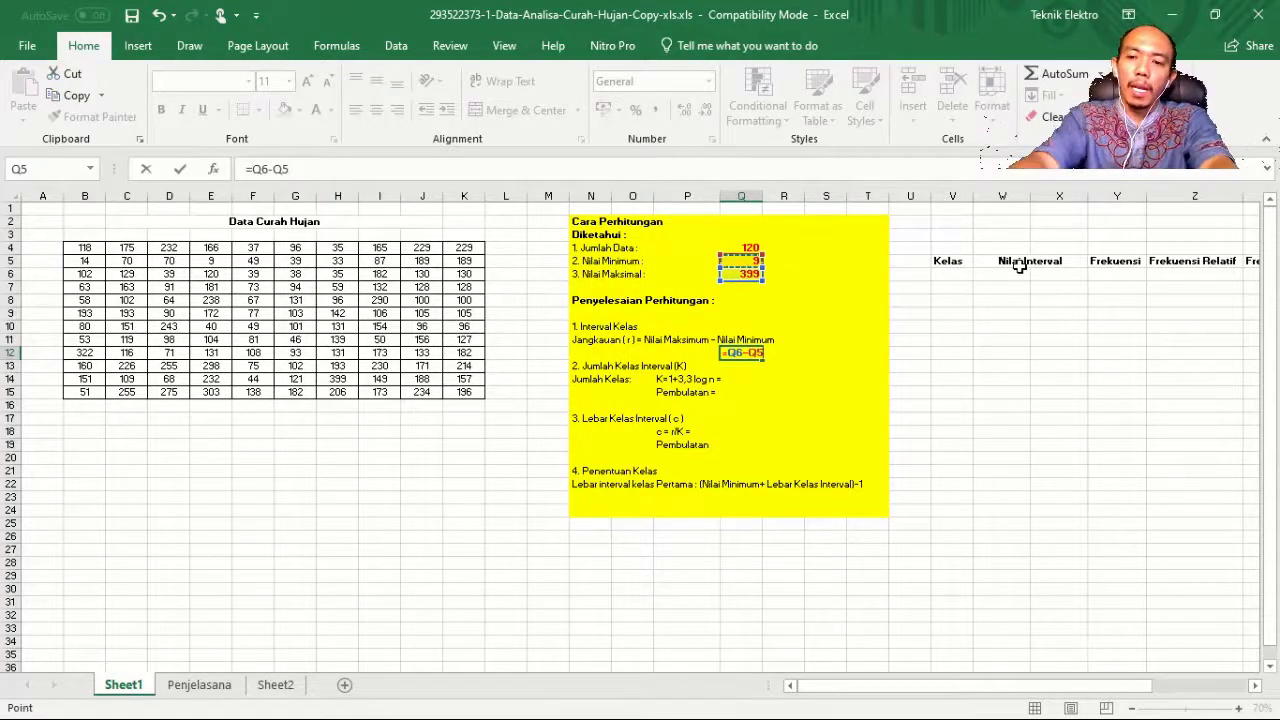
key("Return")
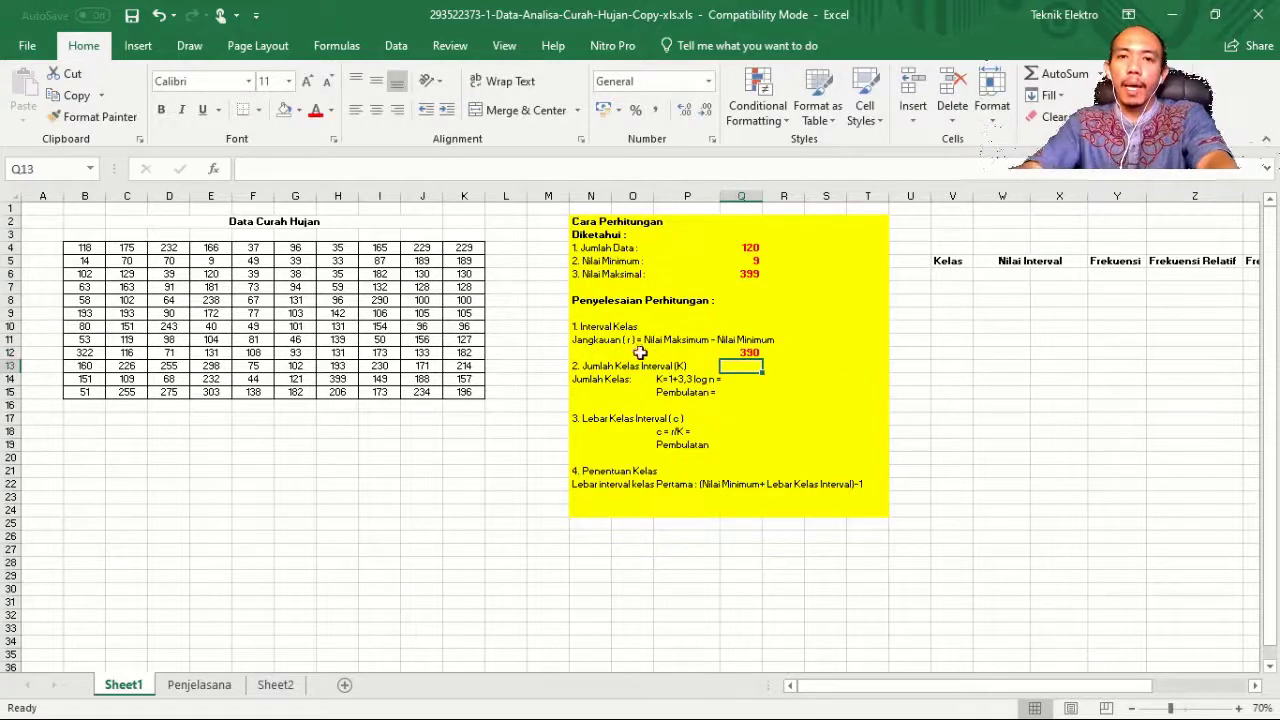
left_click(752, 380)
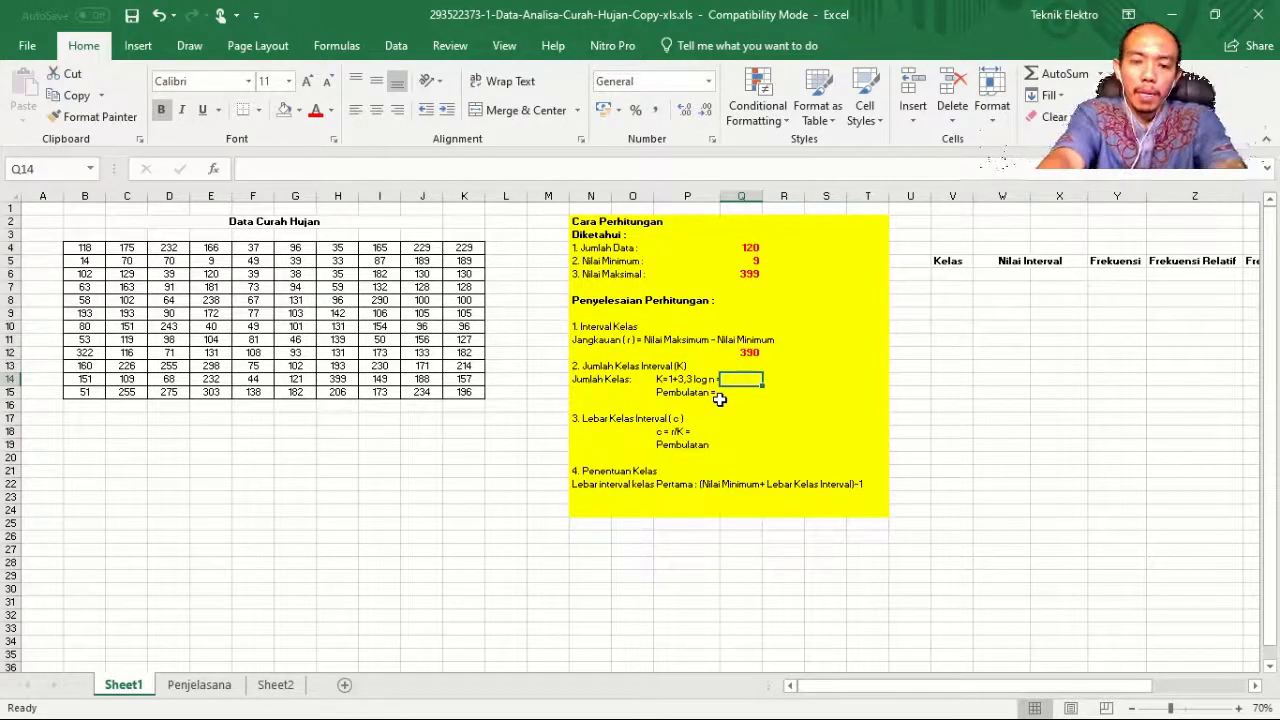
- Enter =1+3,3*log(Q4) for the class count (7,861) and type the rounded 8 below
type("=")
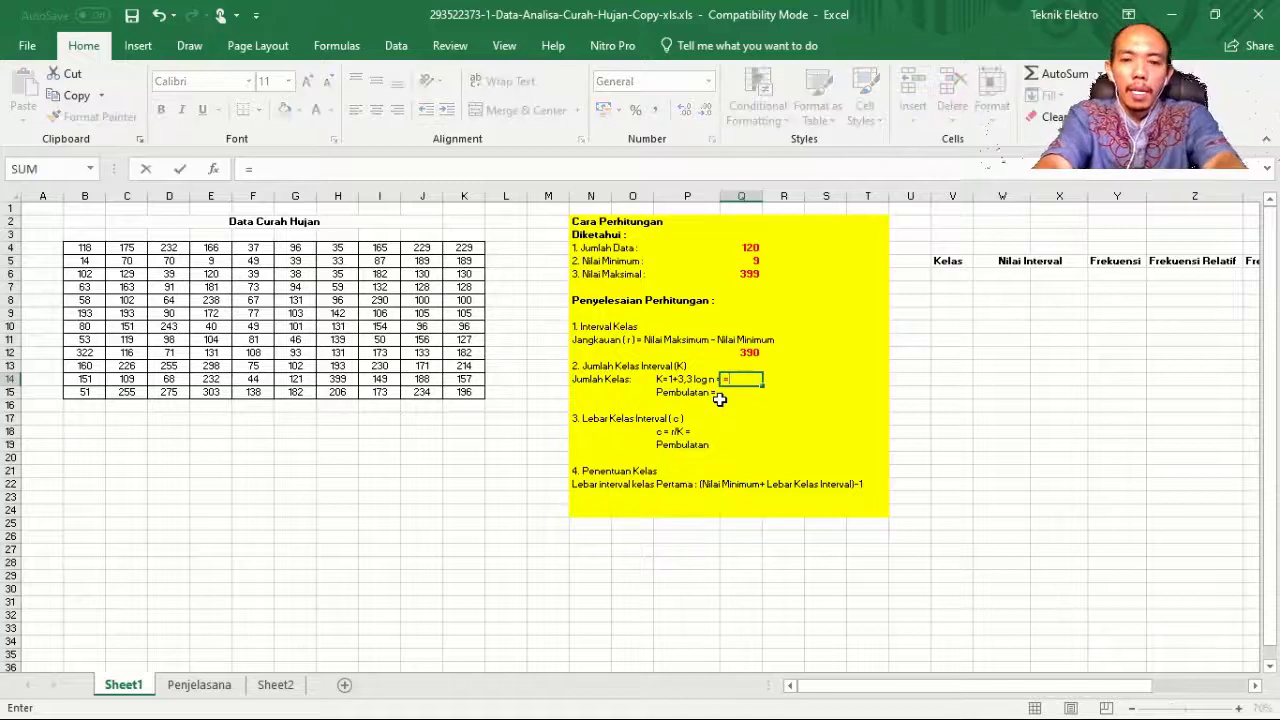
type("1+3,3")
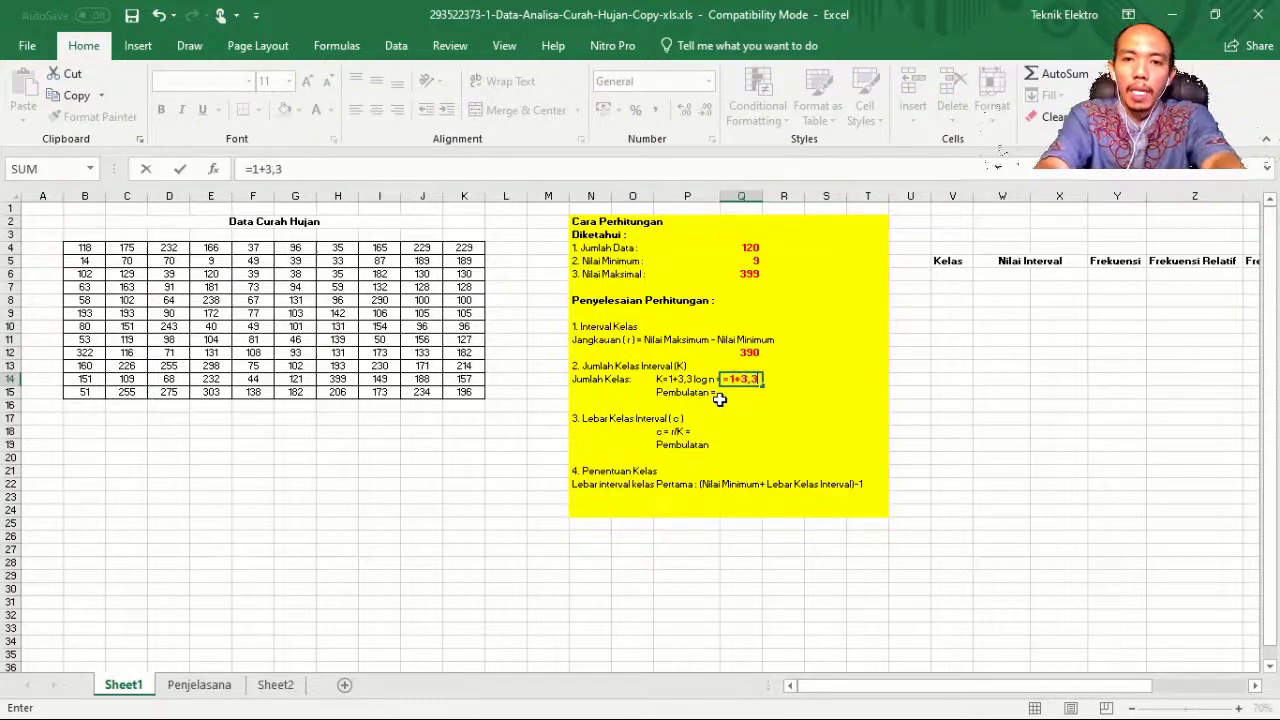
type("*")
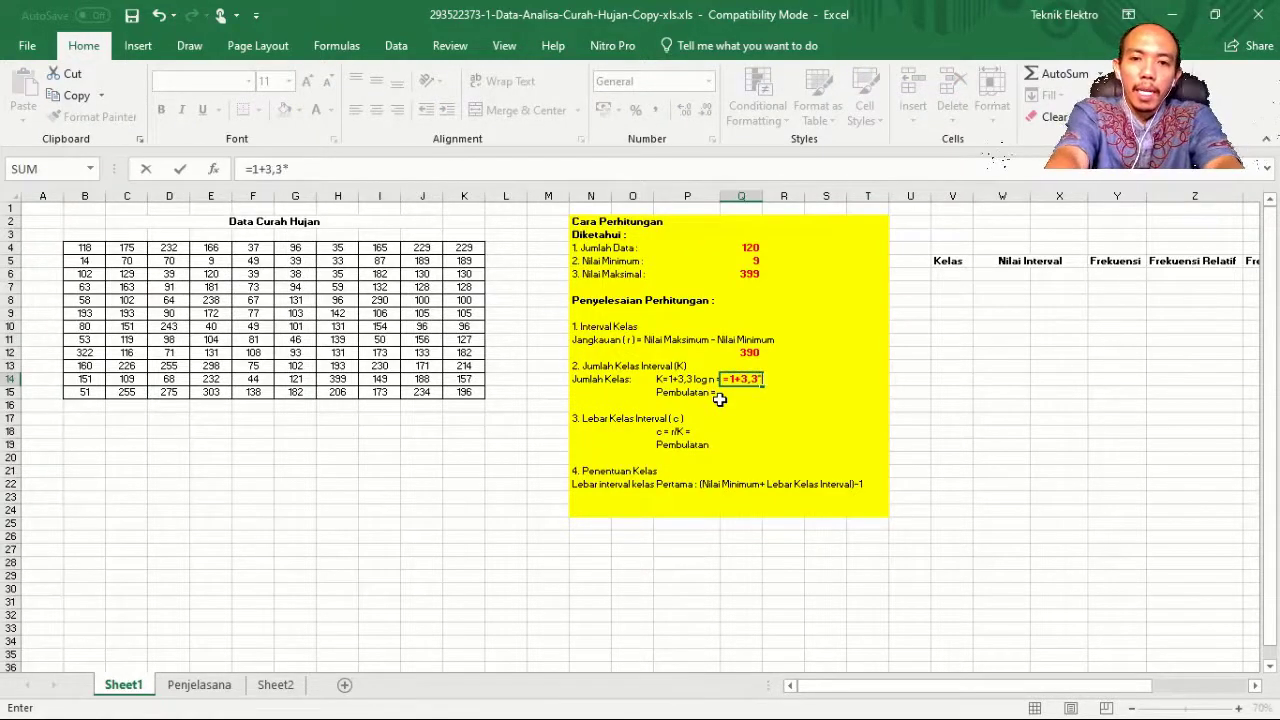
type("log")
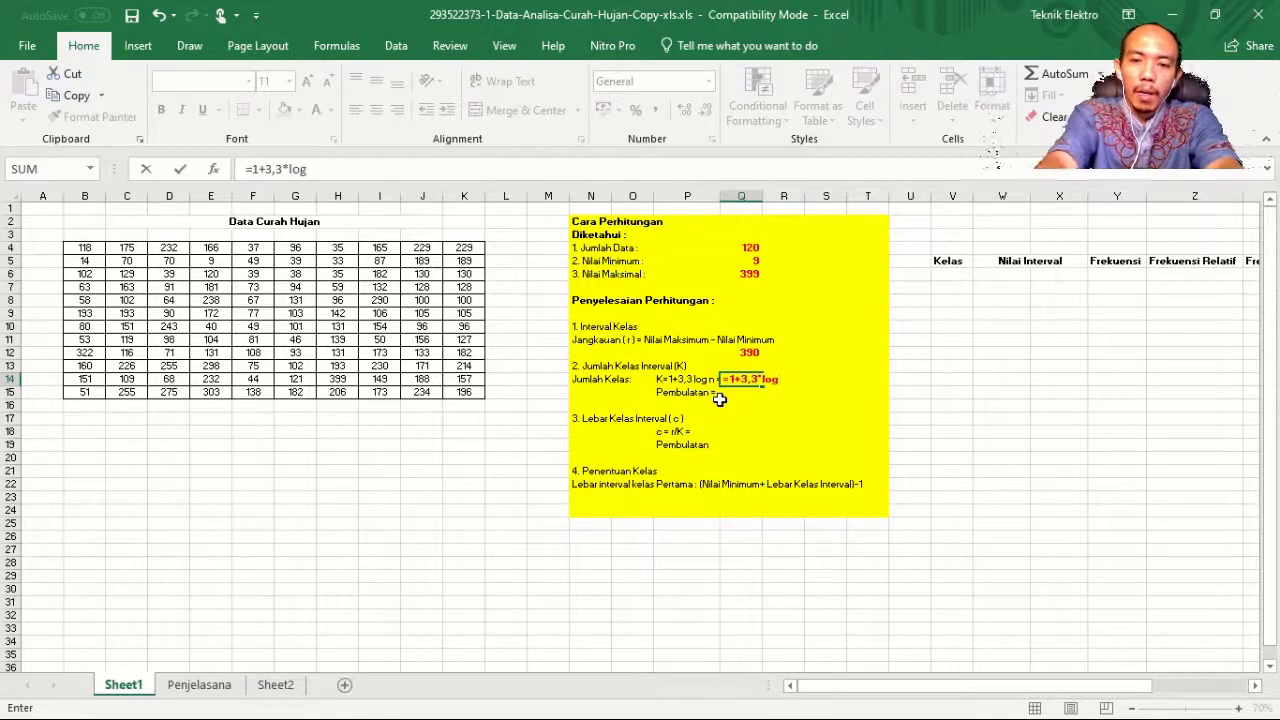
type("(")
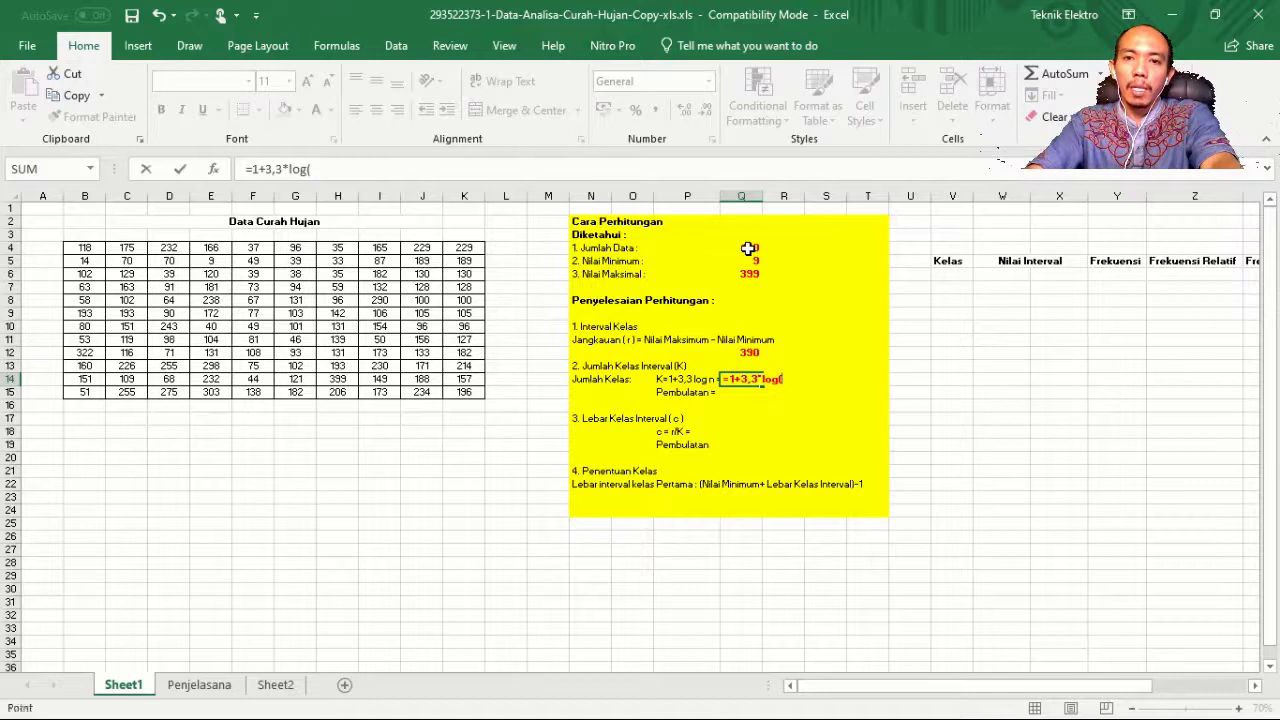
left_click(747, 248)
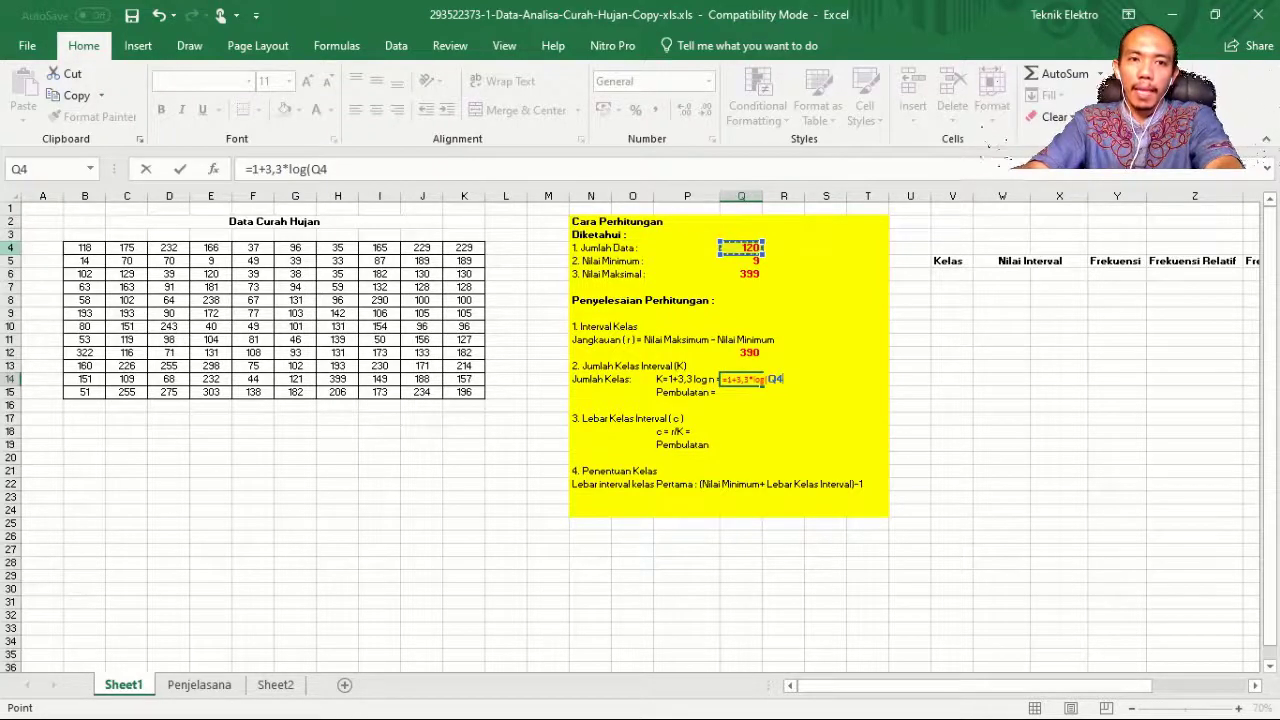
type(")")
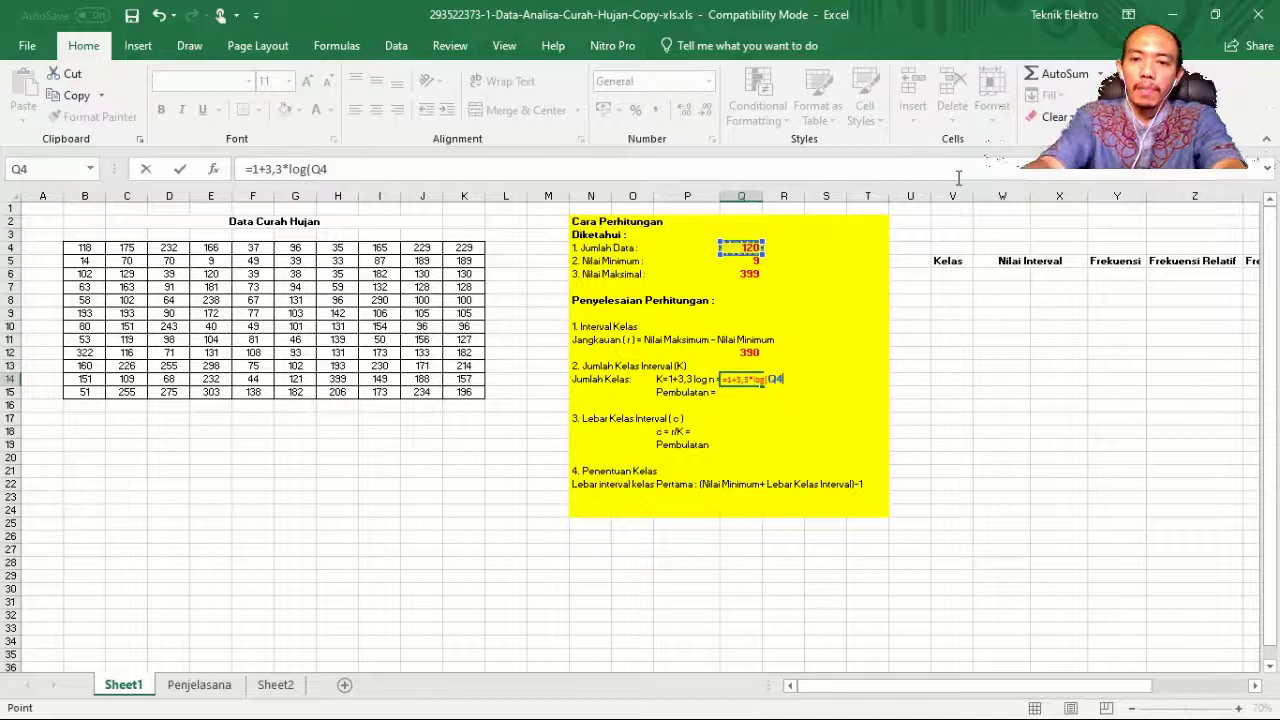
key("Return")
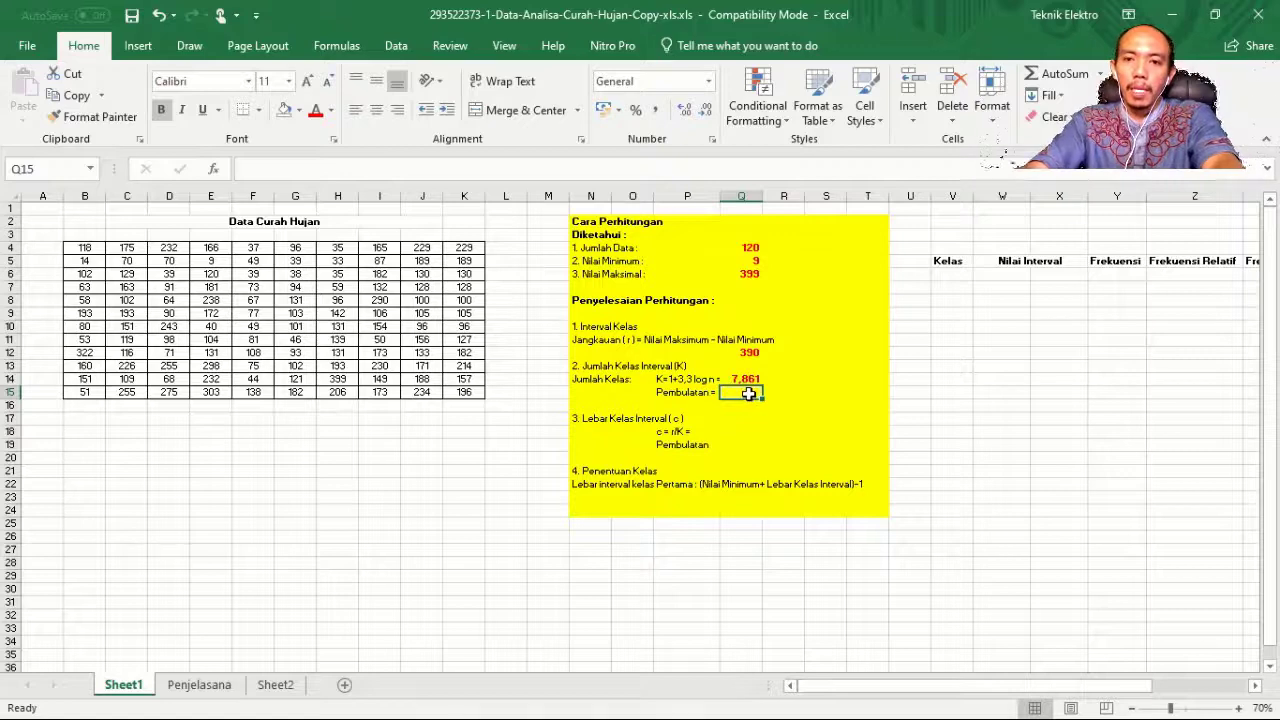
type("8")
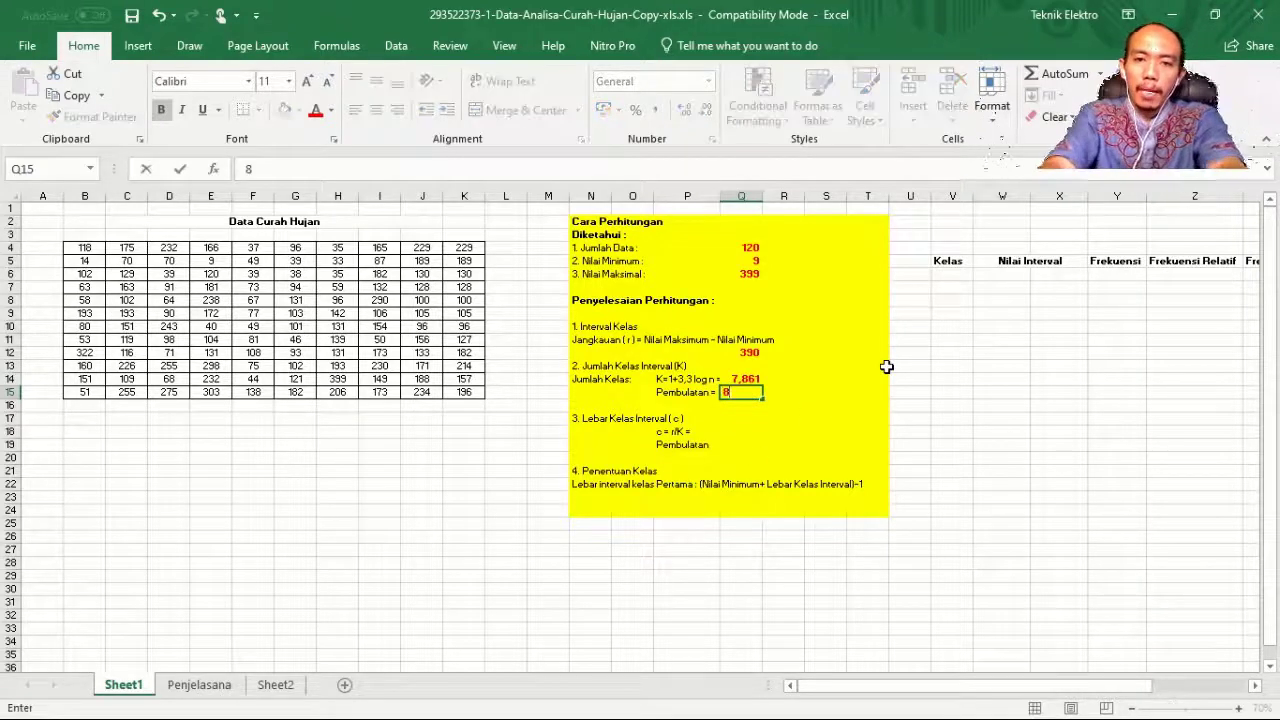
key("Return")
key("Return")
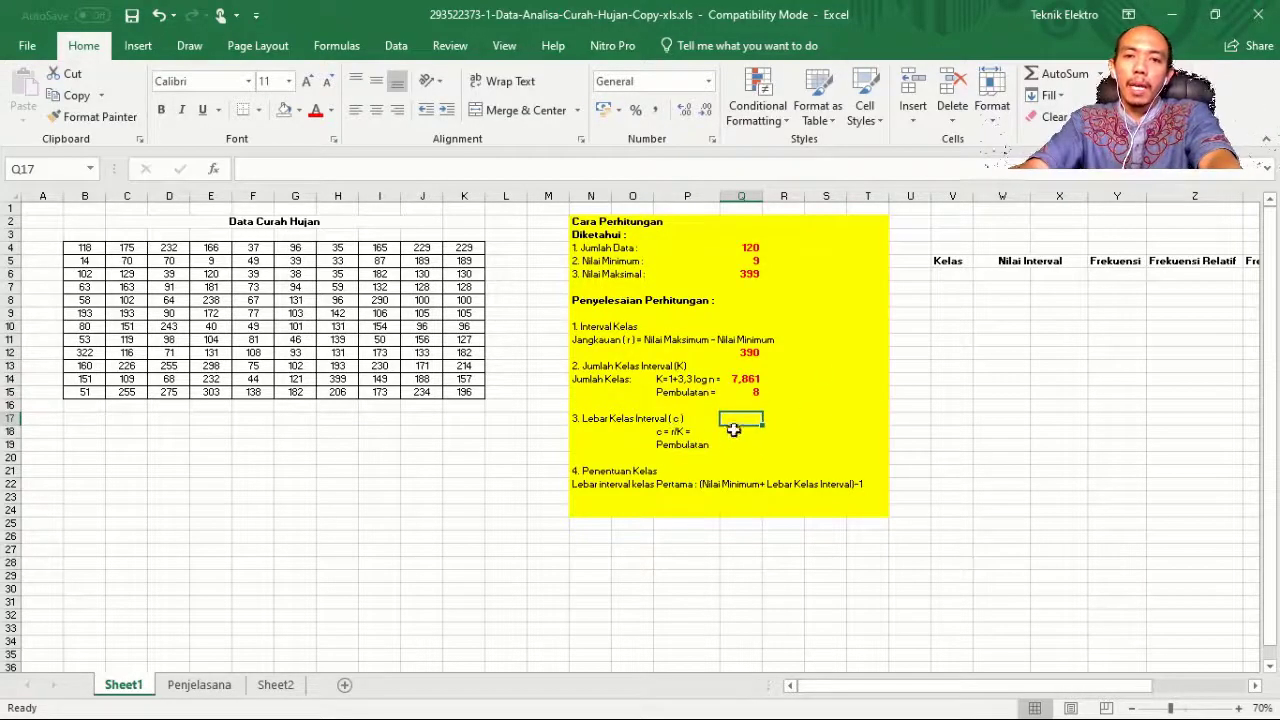
- Enter =Q12/Q15 in Q18 for class width 48,75 and type the rounded 49 below
key("Down")
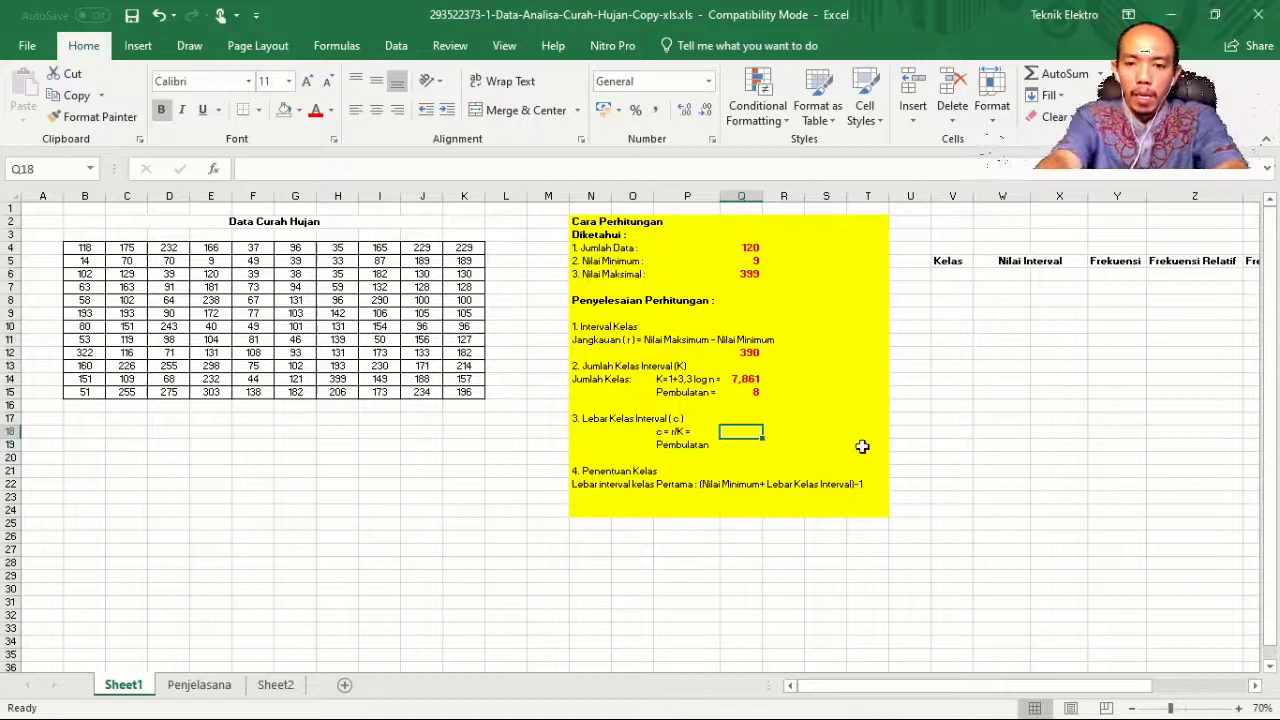
type("=")
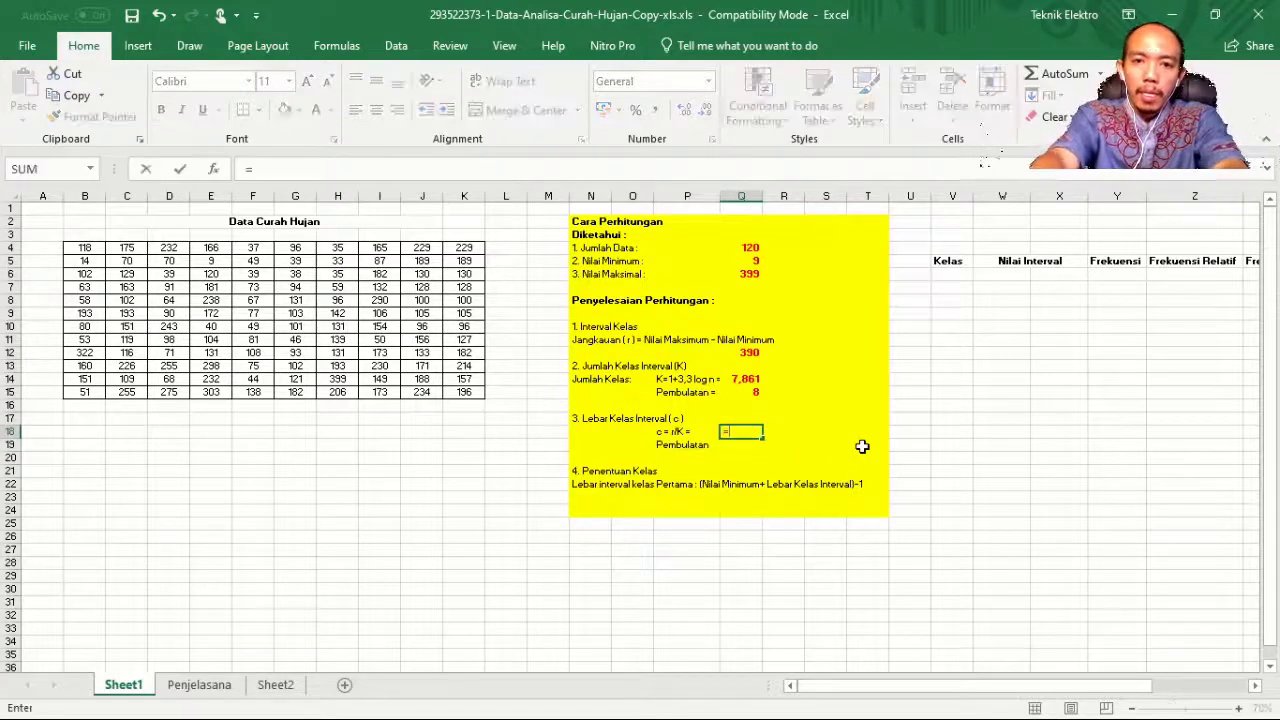
left_click(750, 353)
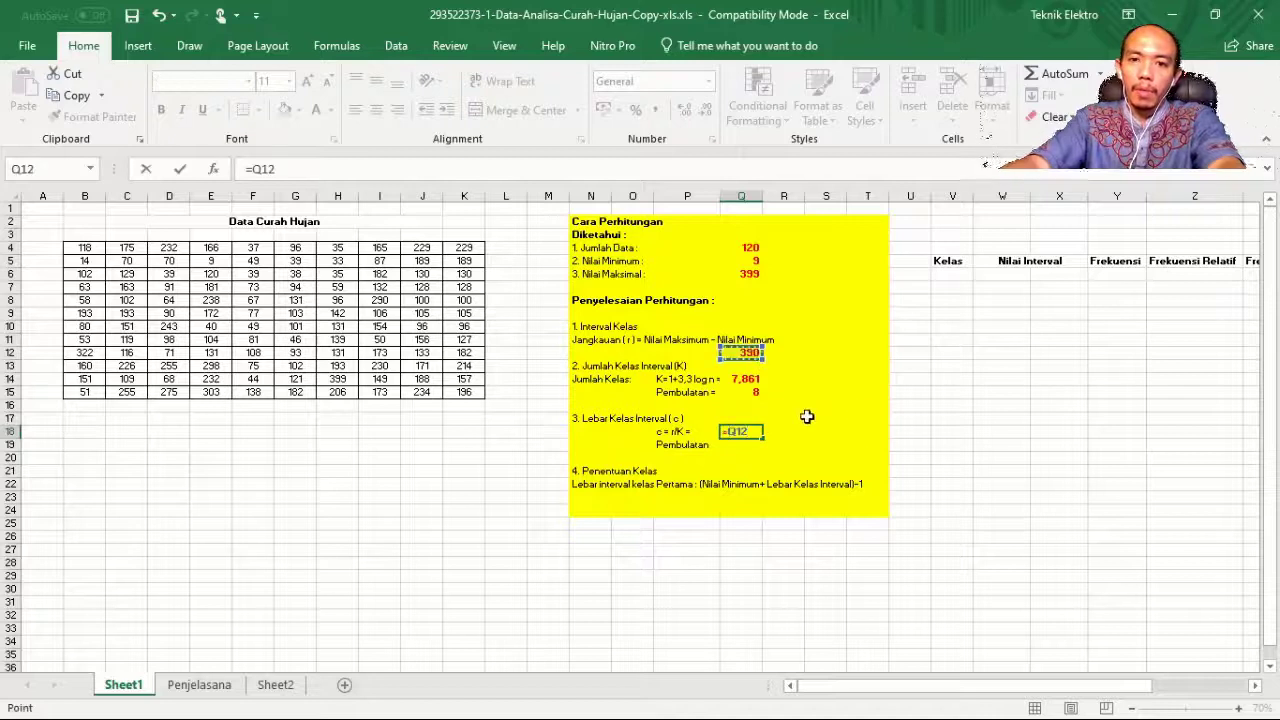
type("/")
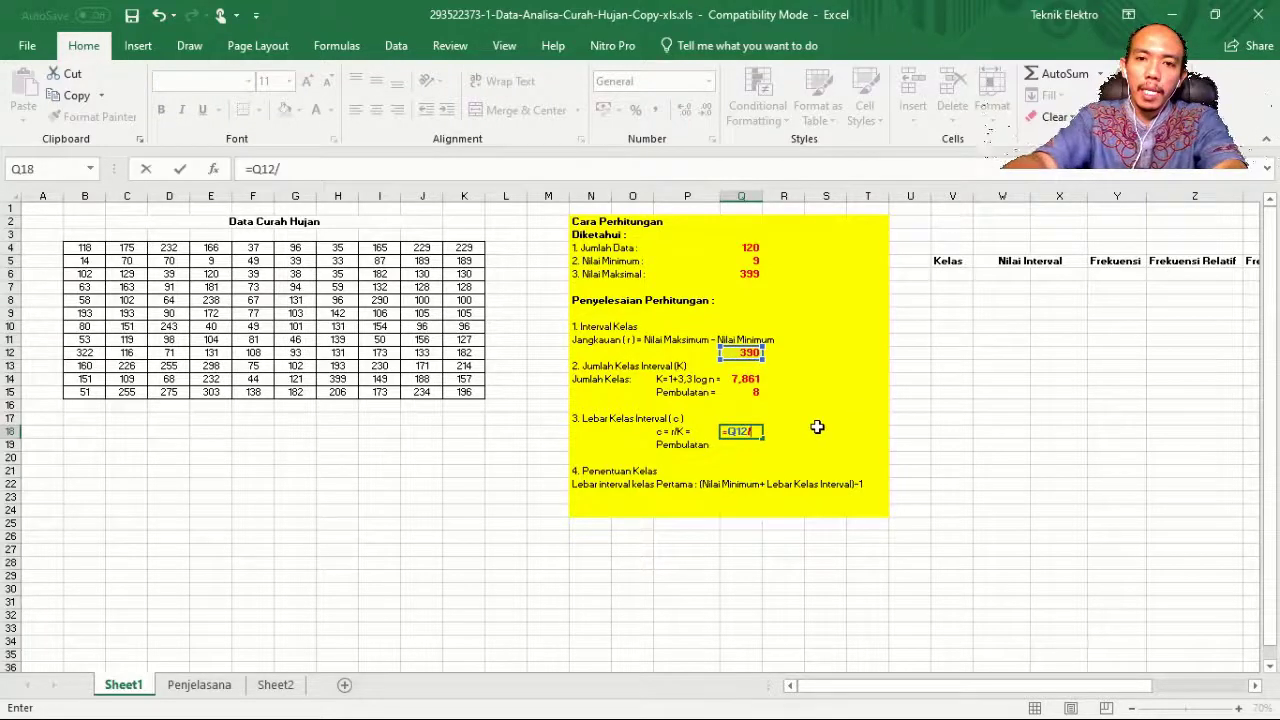
left_click(748, 393)
key("Return")
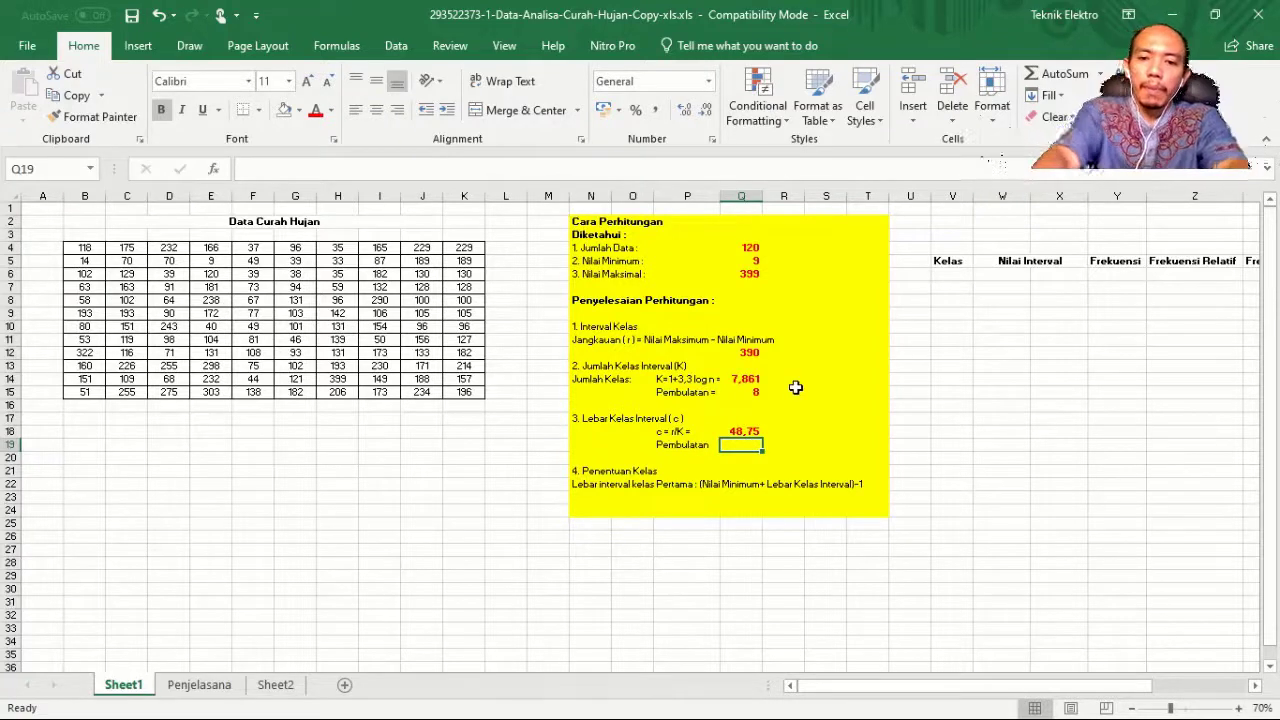
type("49")
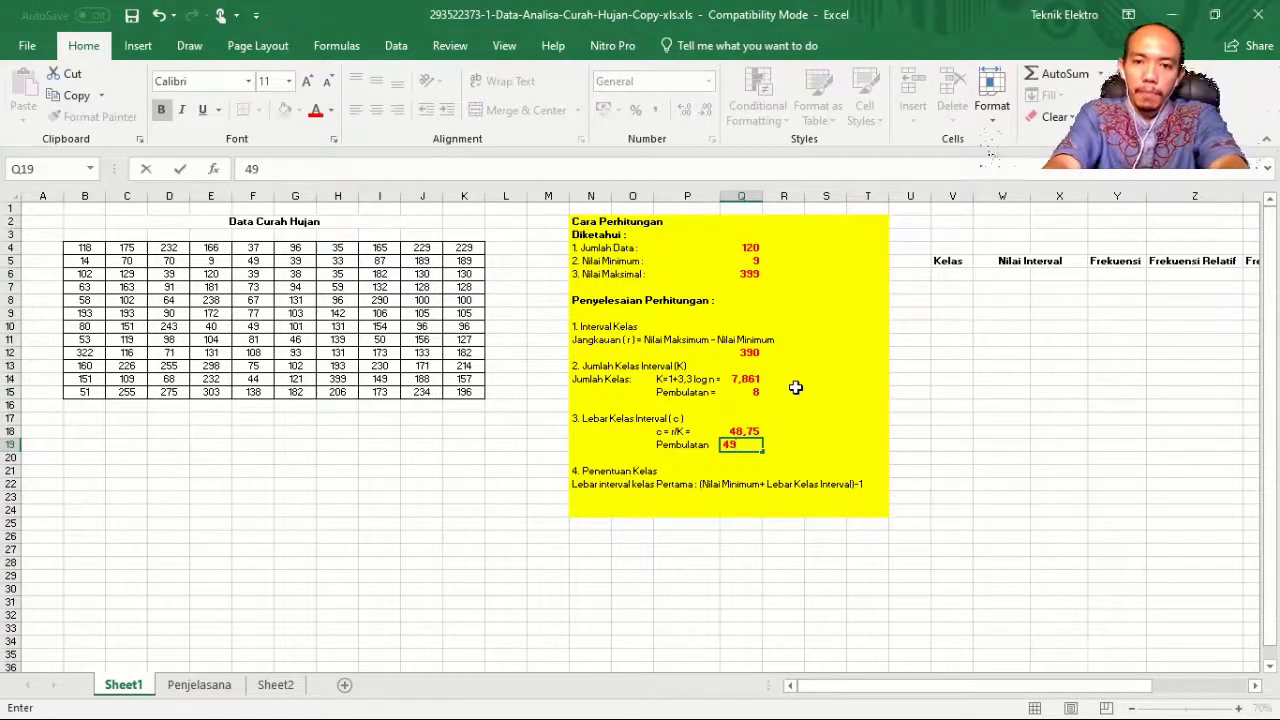
key("Return")
key("Down")
key("Down")
key("Down")
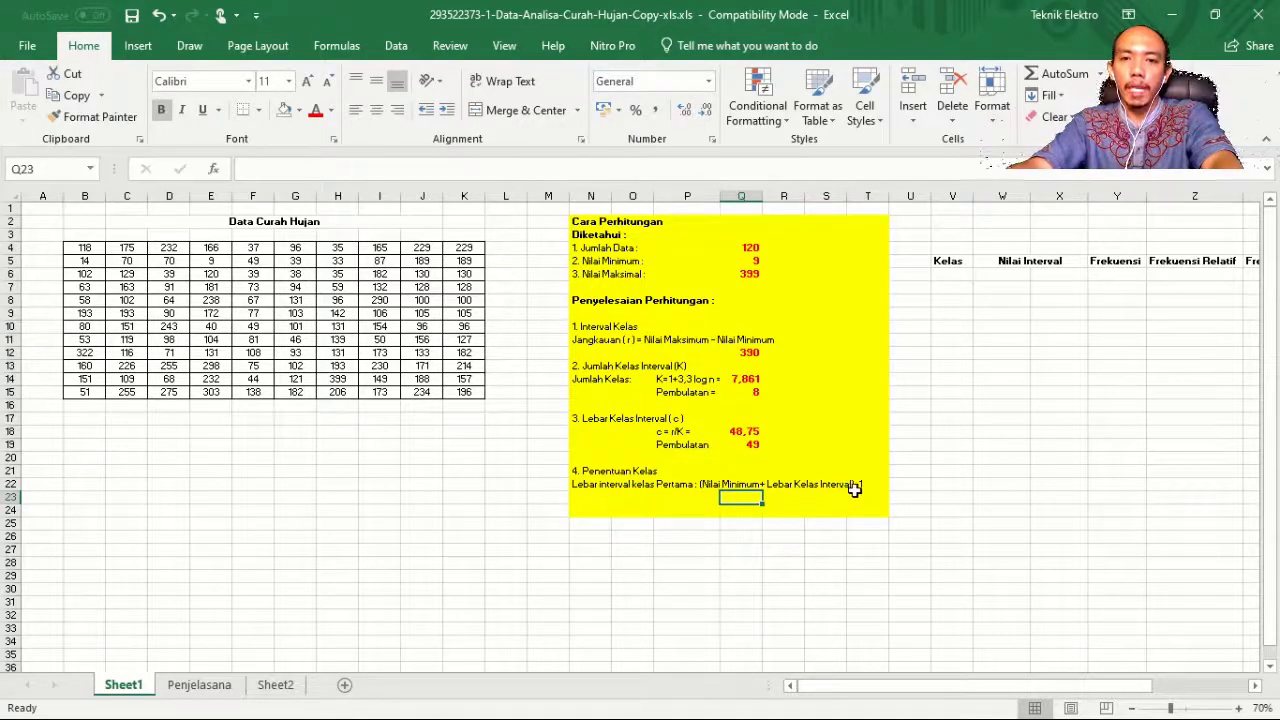
- Enter =(Q5+Q19)-1 in Q23, giving the first class limit of 57
type("=")
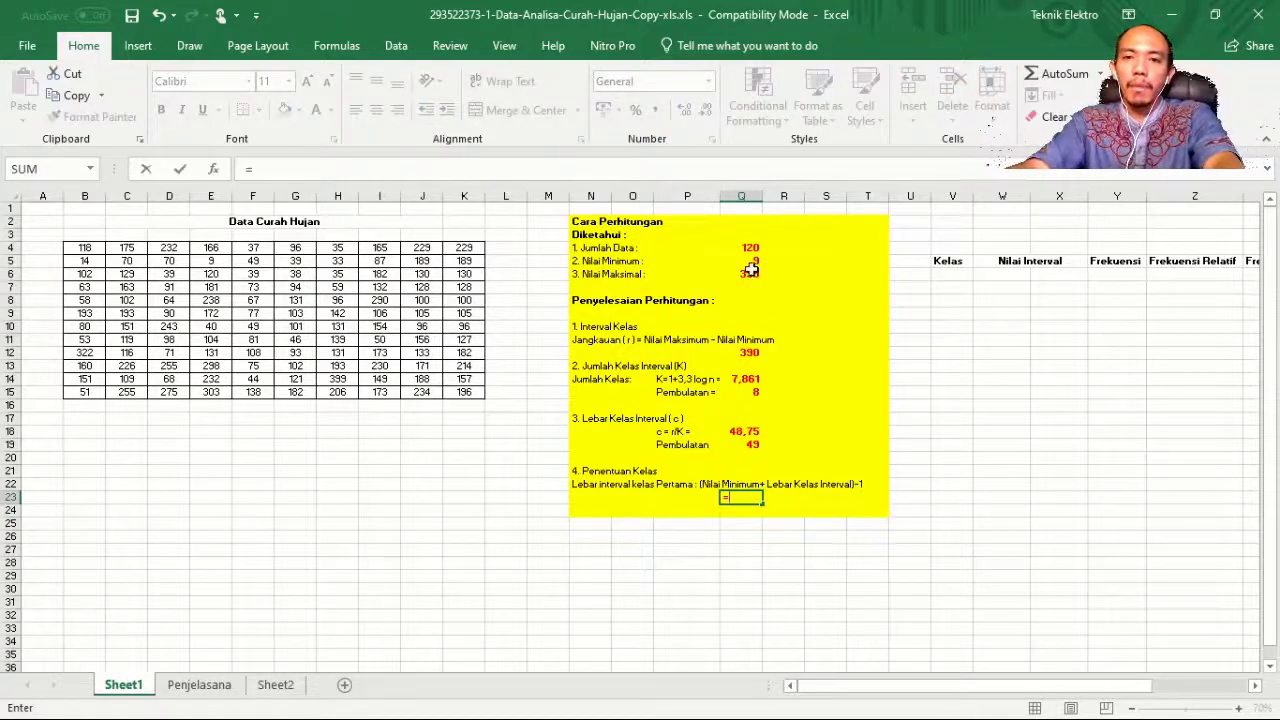
left_click(746, 261)
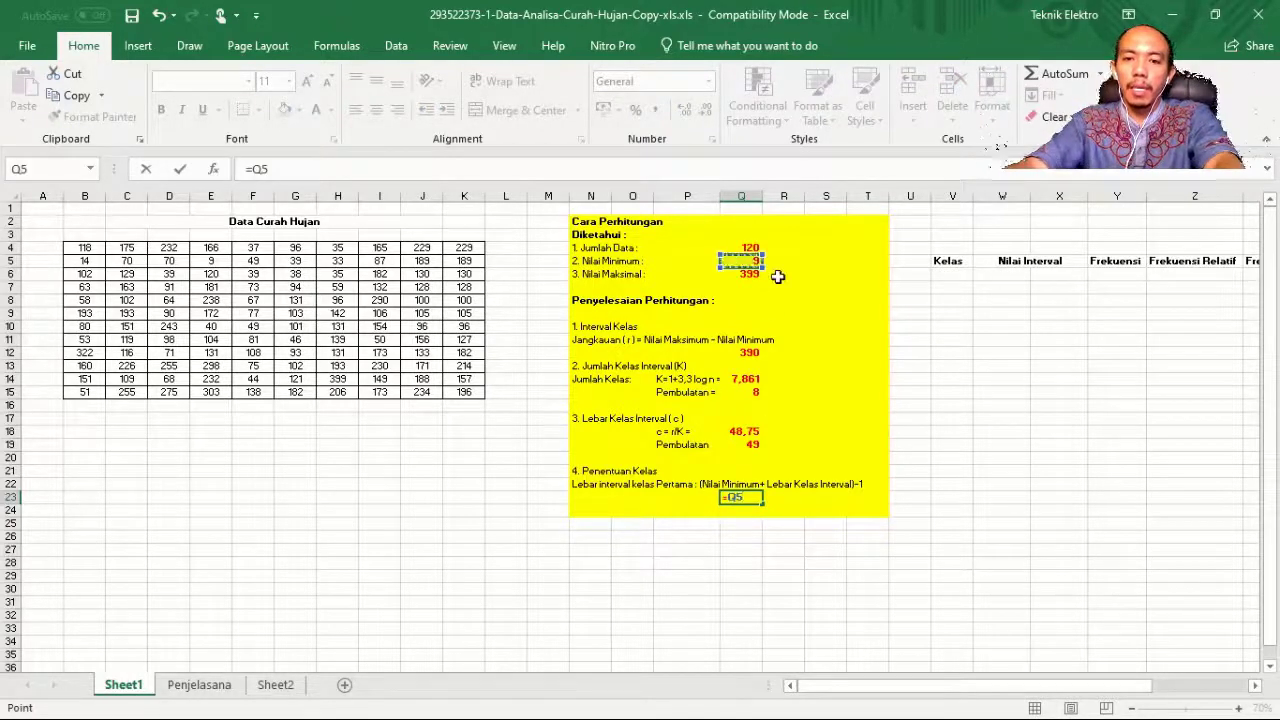
key("BackSpace")
key("BackSpace")
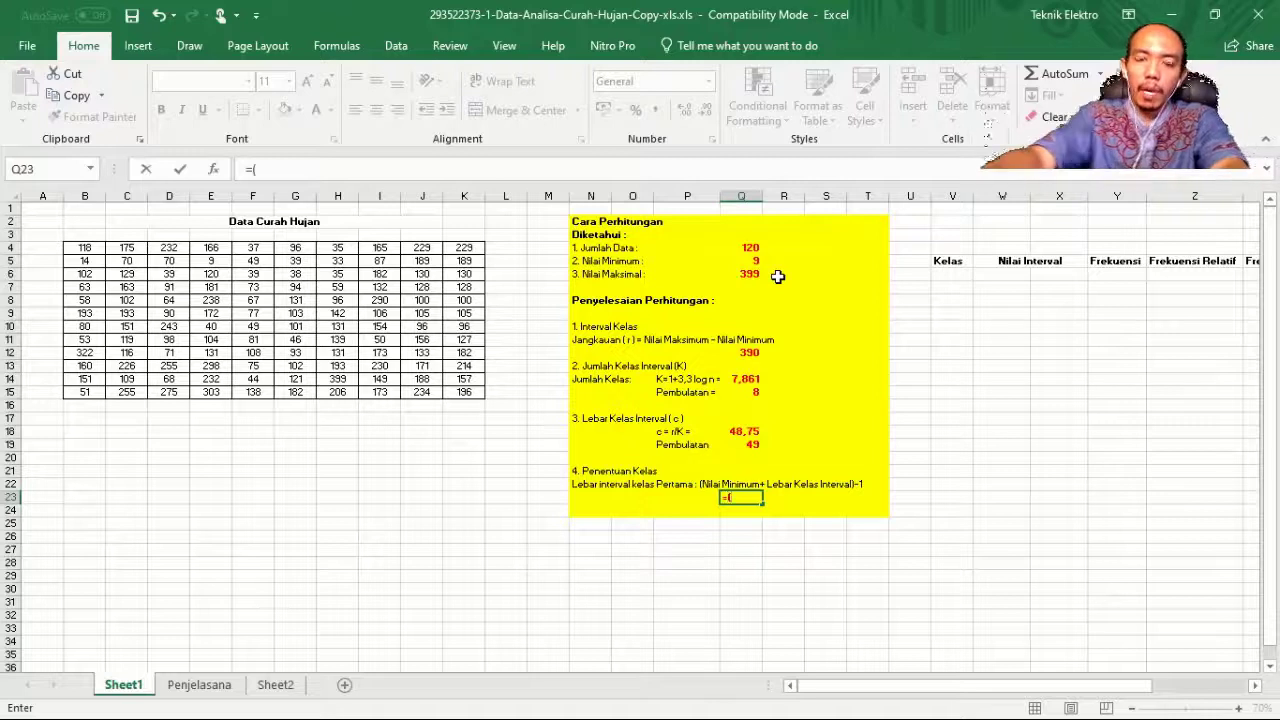
type("(")
left_click(748, 261)
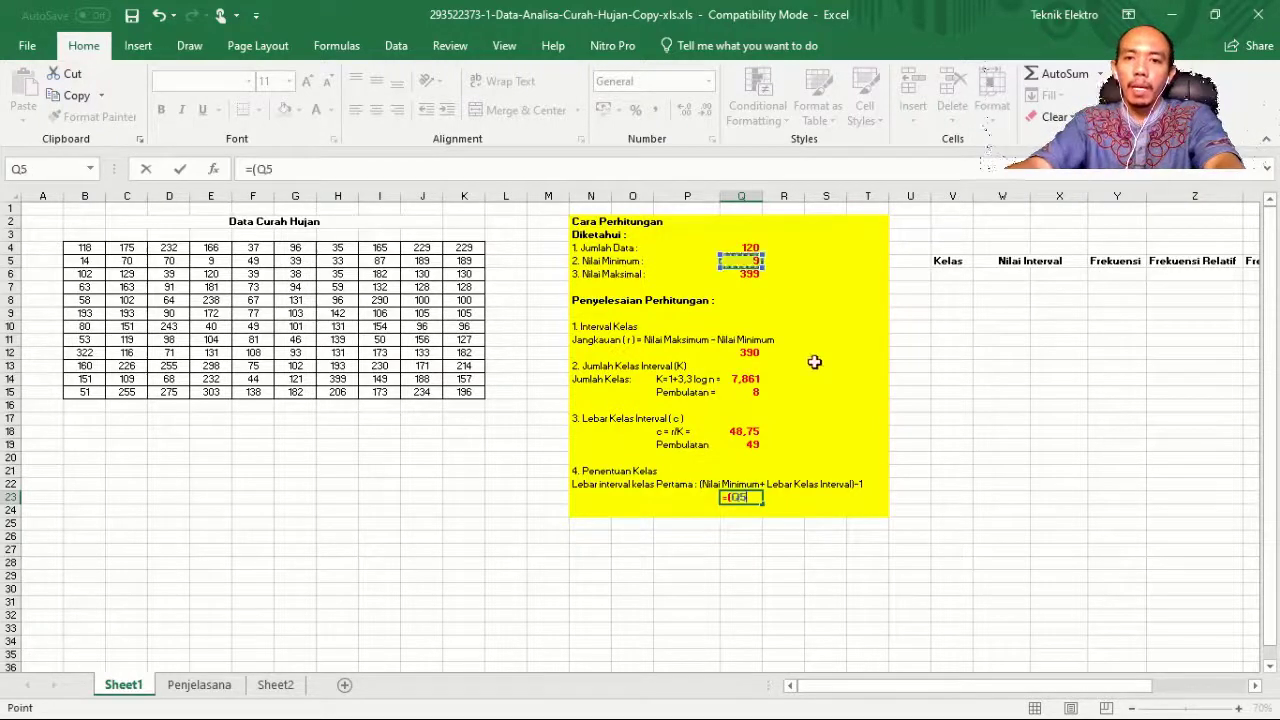
type("+")
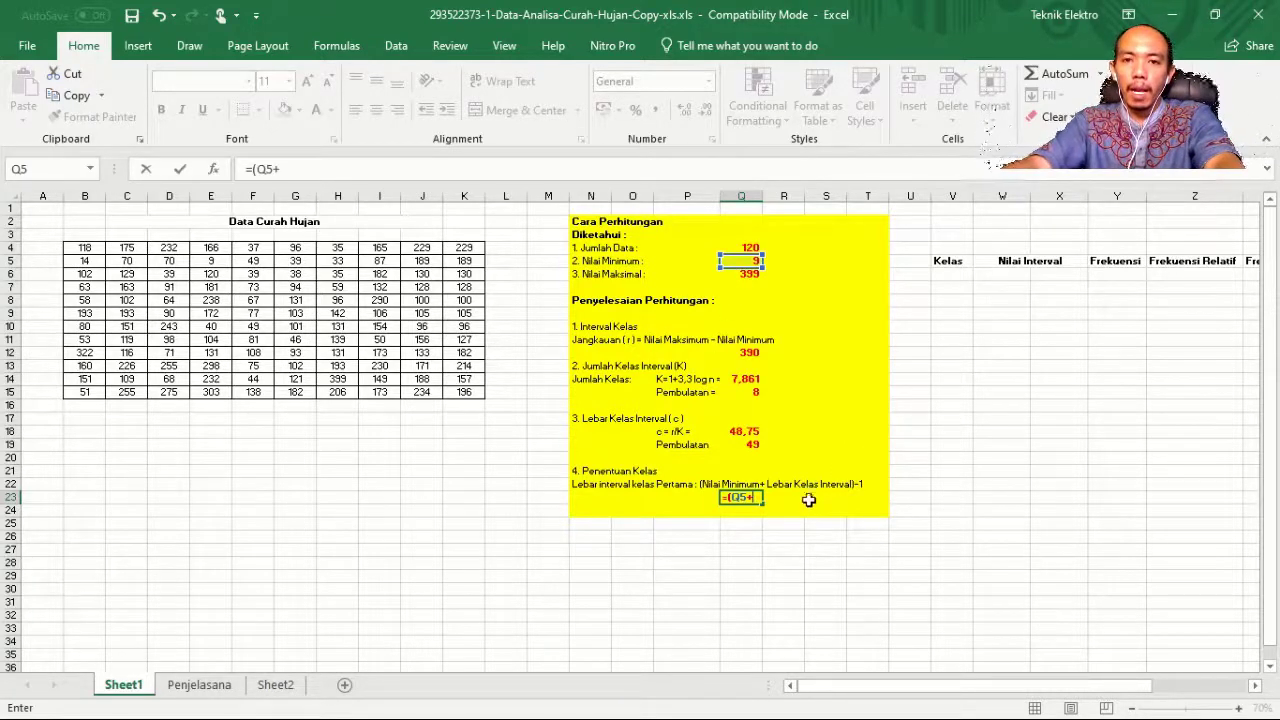
left_click(745, 444)
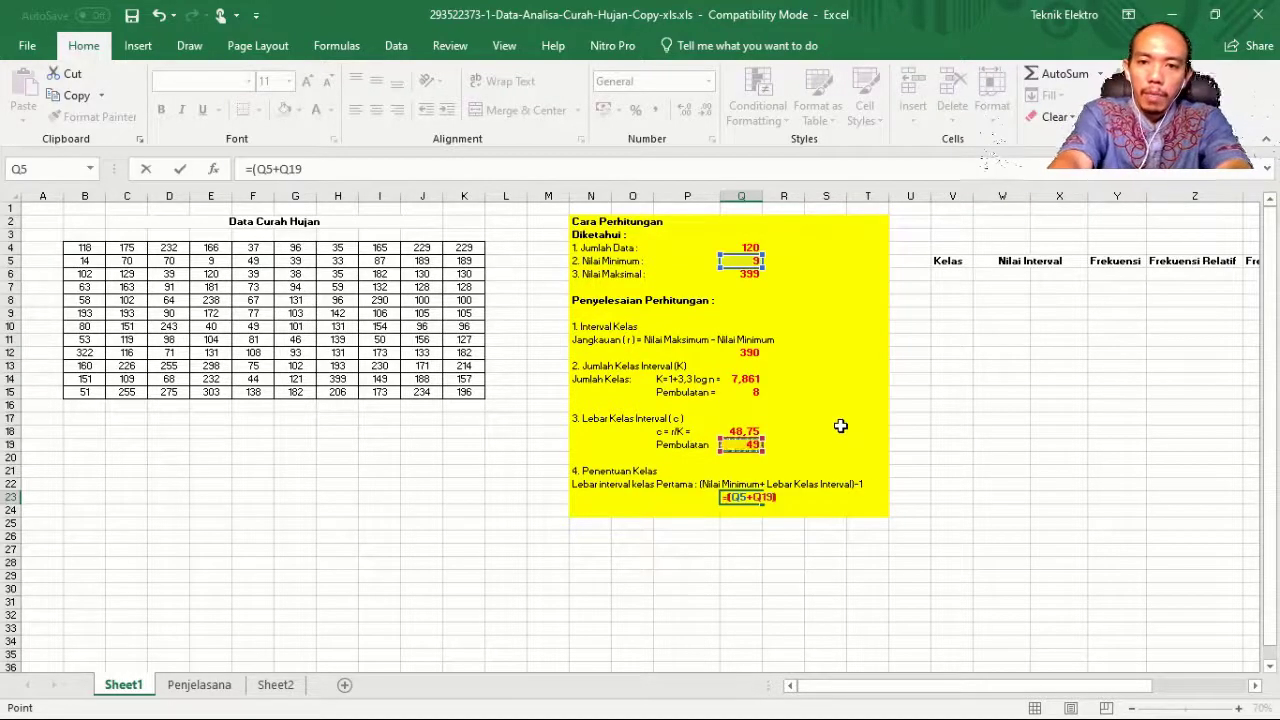
type(")-")
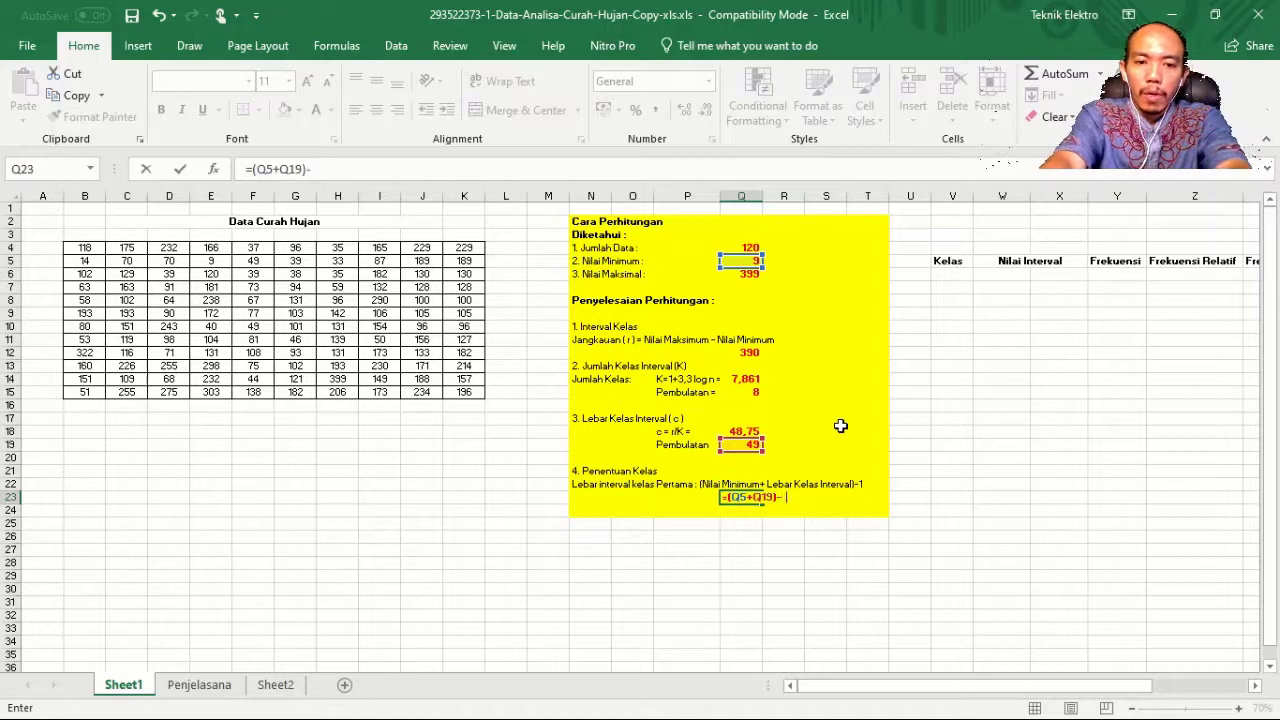
type("1")
key("Return")
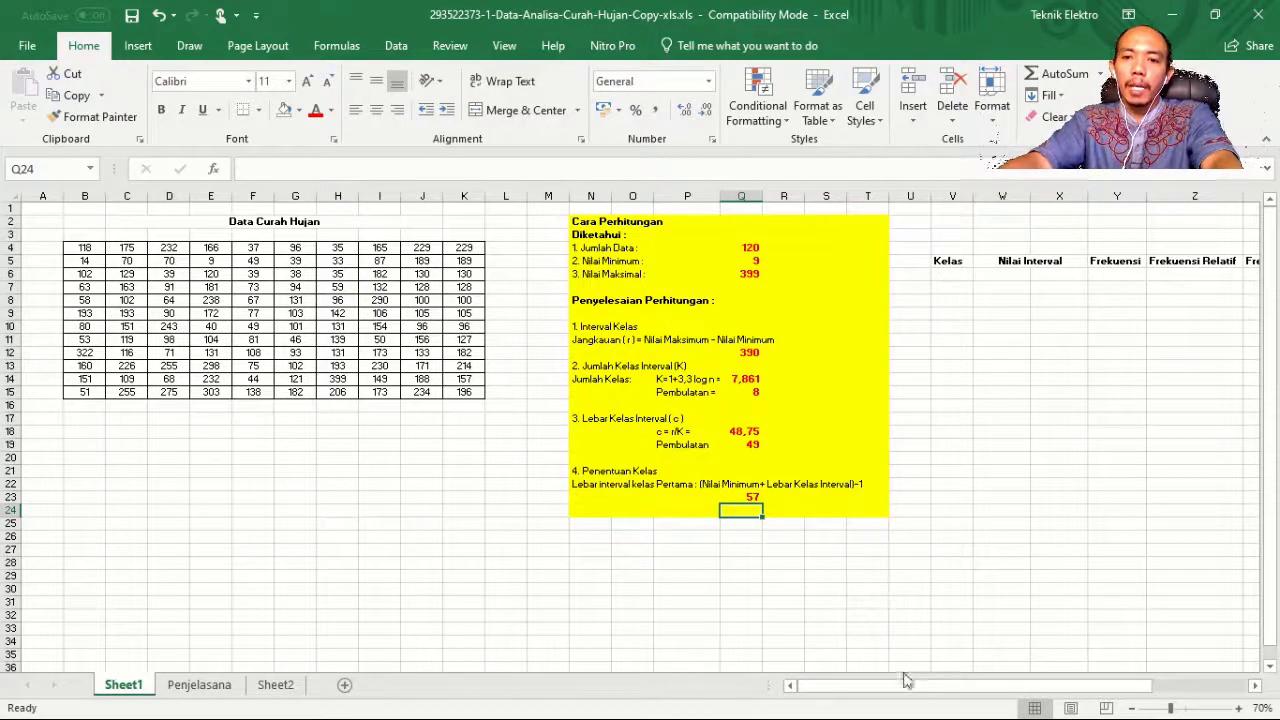
- Type 1 and 2 under Kelas and fill the class numbers down to 8
left_click_drag(905, 687, 998, 688)
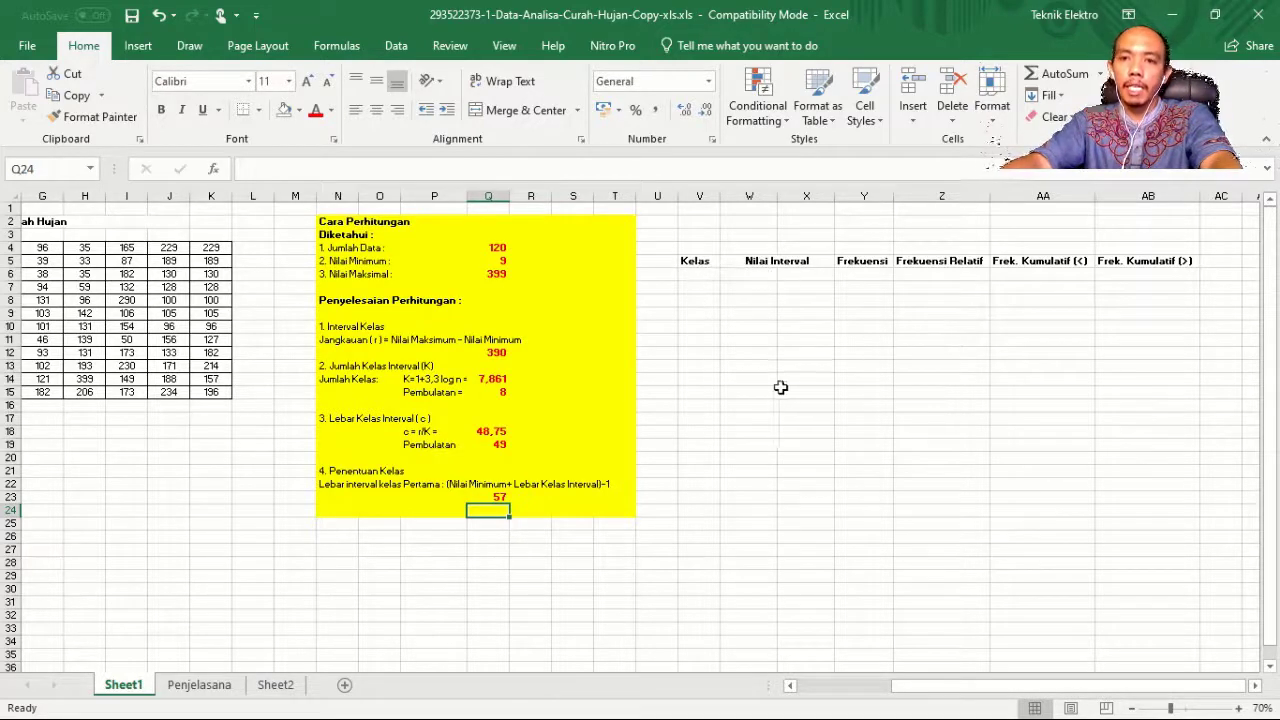
left_click(697, 261)
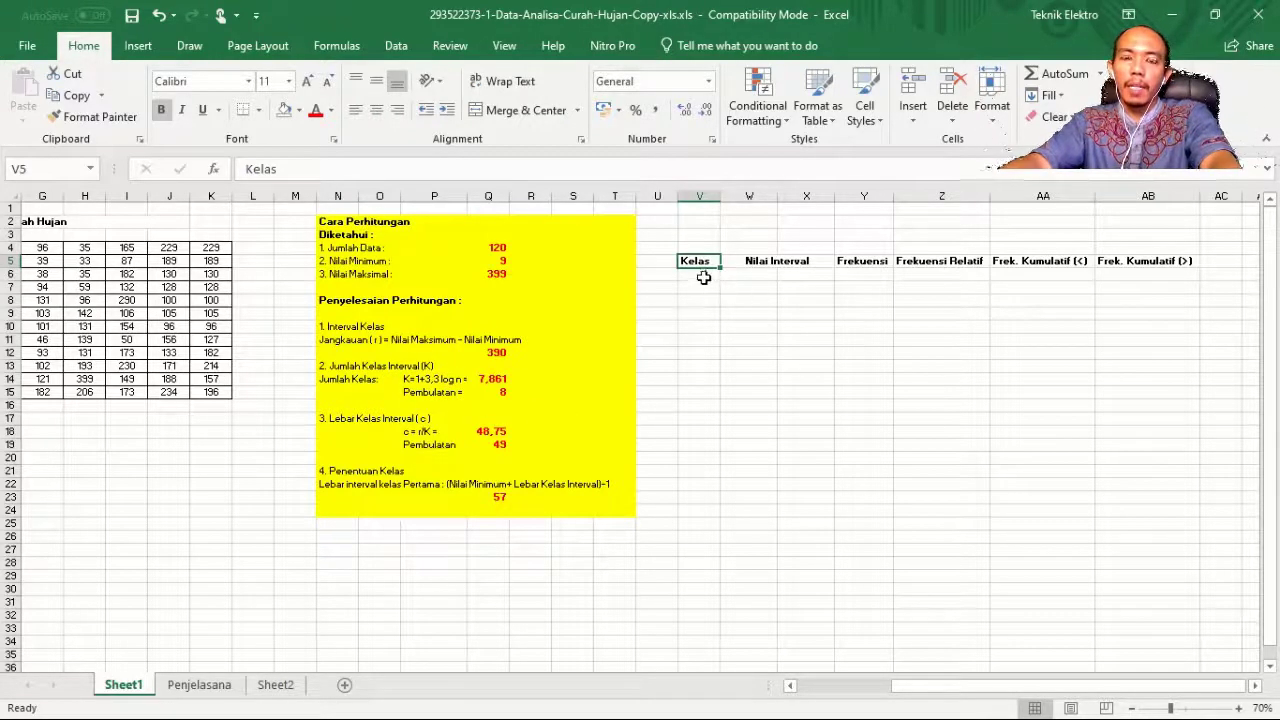
left_click(499, 392)
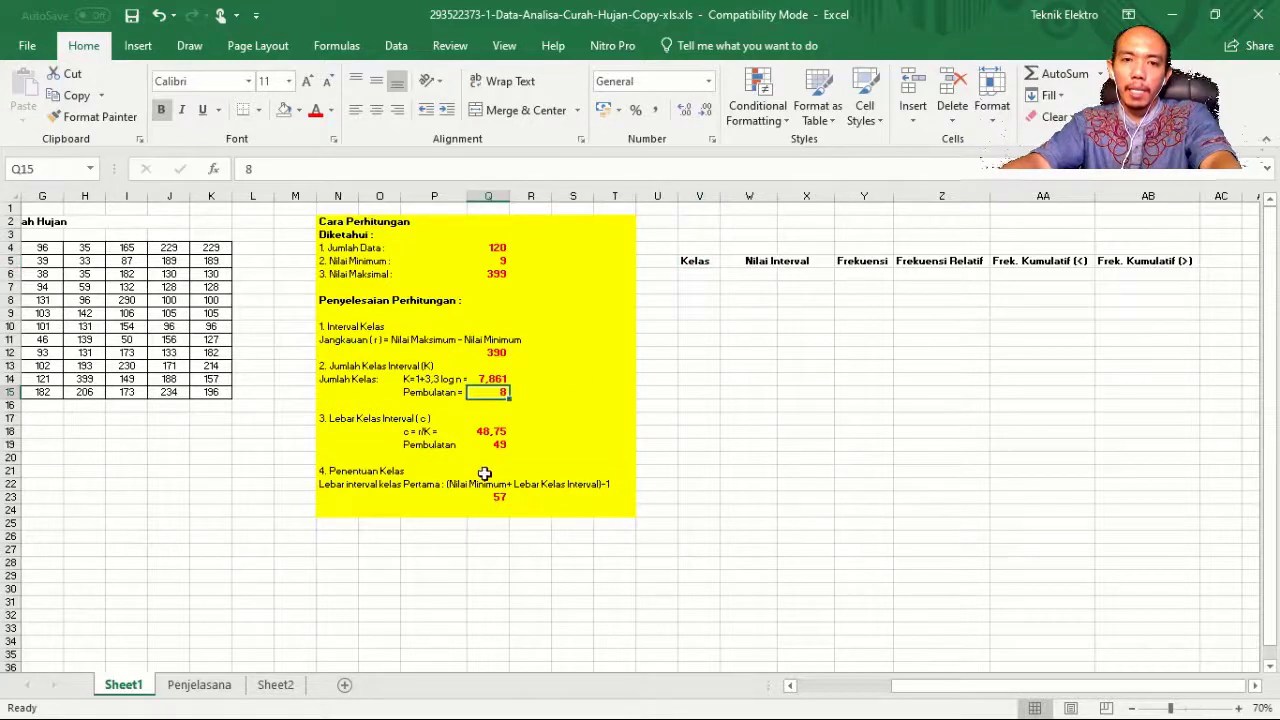
left_click(701, 275)
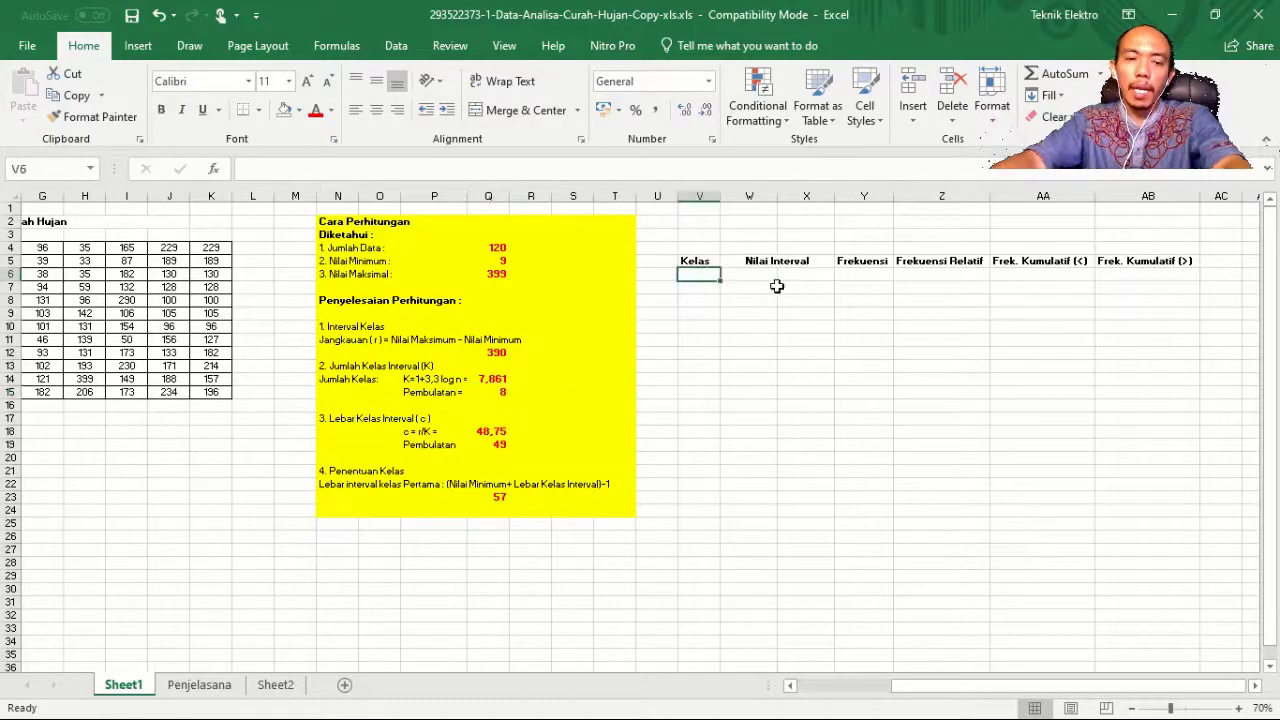
type("1")
key("Return")
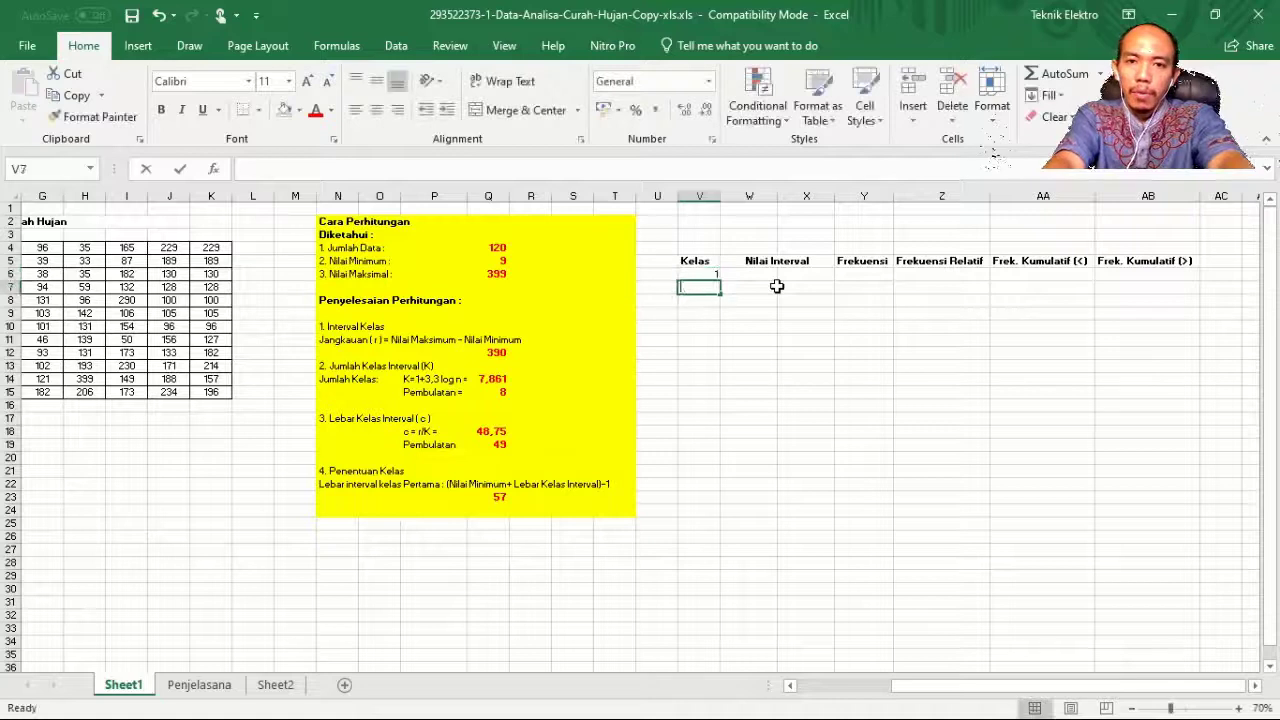
type("2")
key("Return")
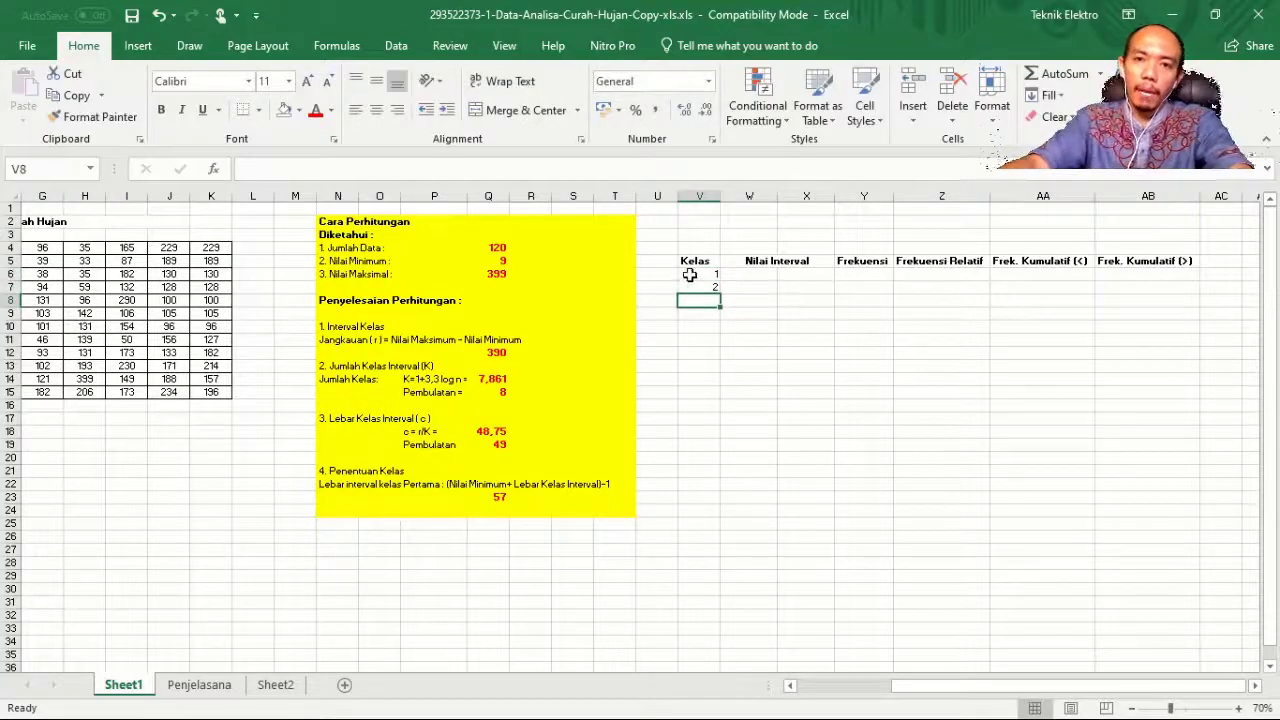
left_click_drag(699, 274, 720, 370)
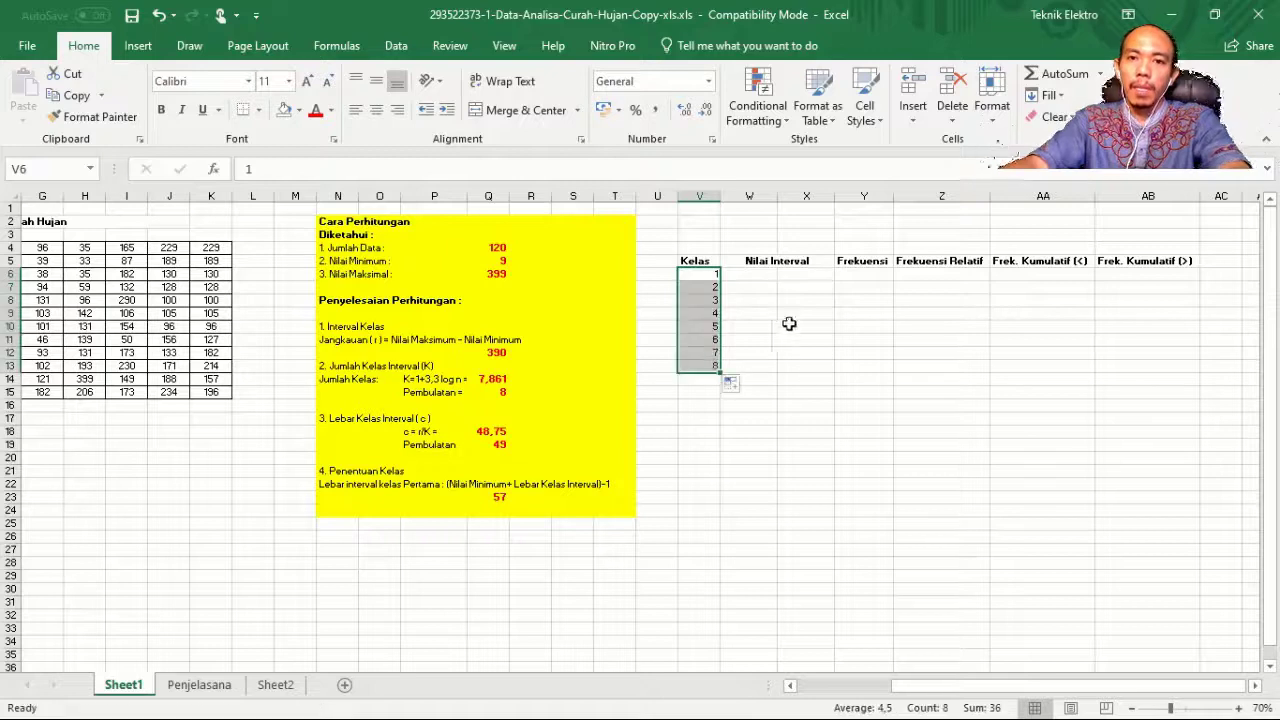
left_click(768, 271)
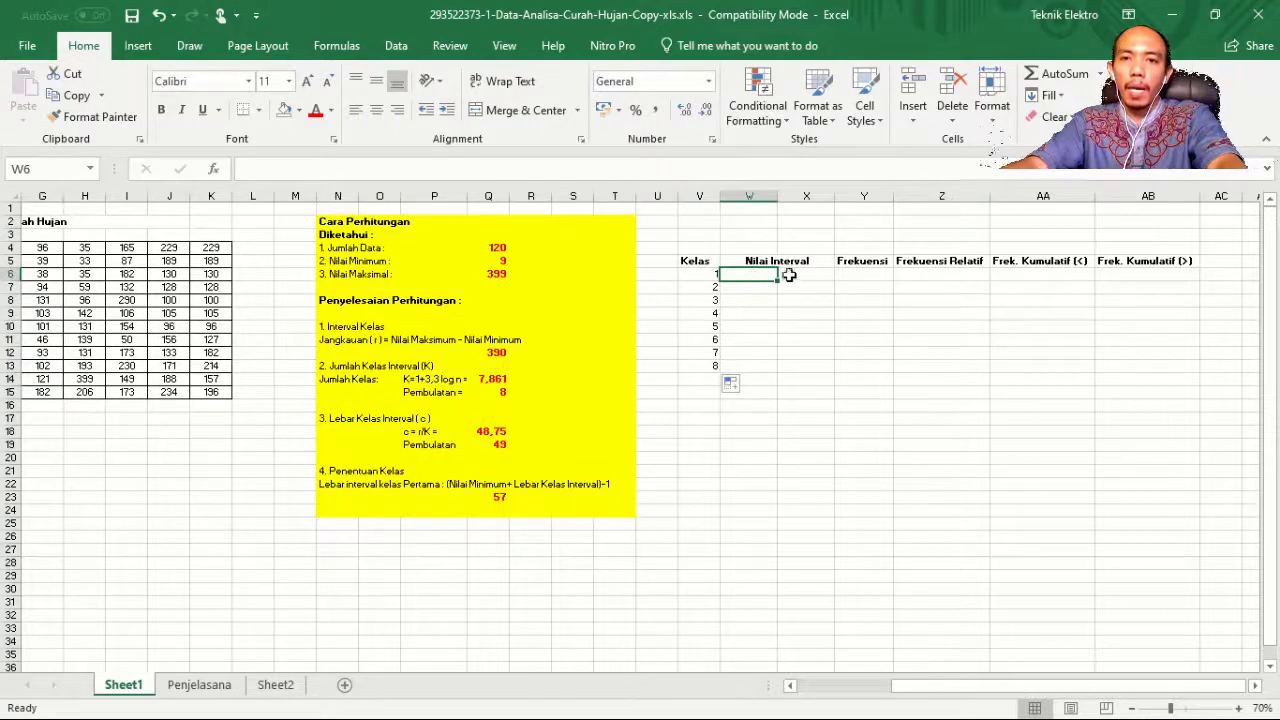
left_click(790, 276)
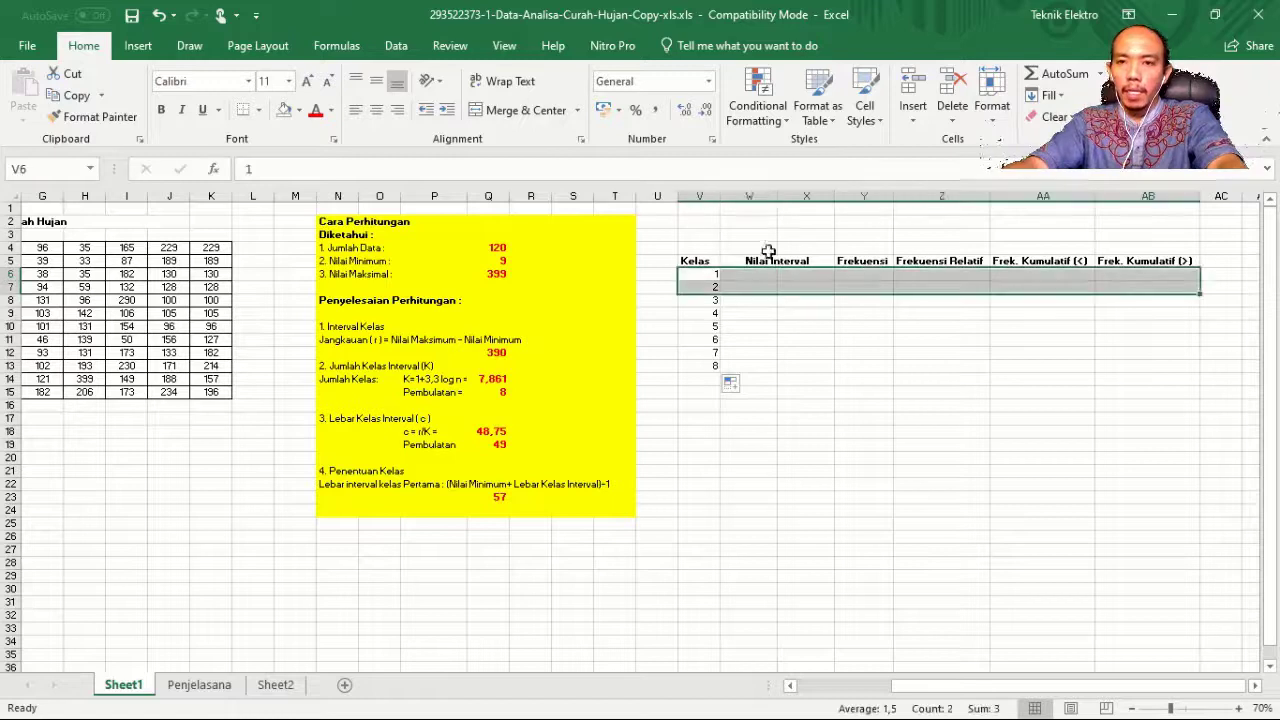
- Insert a sub-heading row and label the Nilai Interval columns Bawah and Atas
left_click_drag(690, 261, 1150, 264)
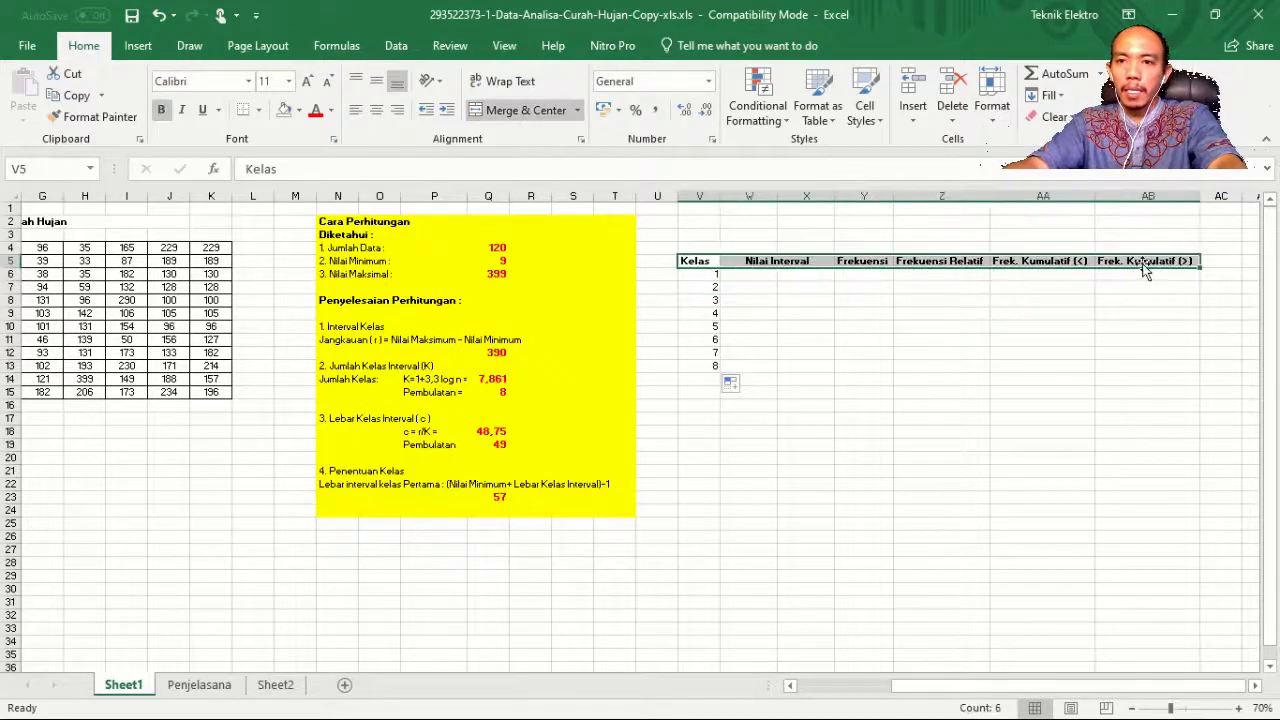
key("ctrl+plus")
key("ctrl+plus")
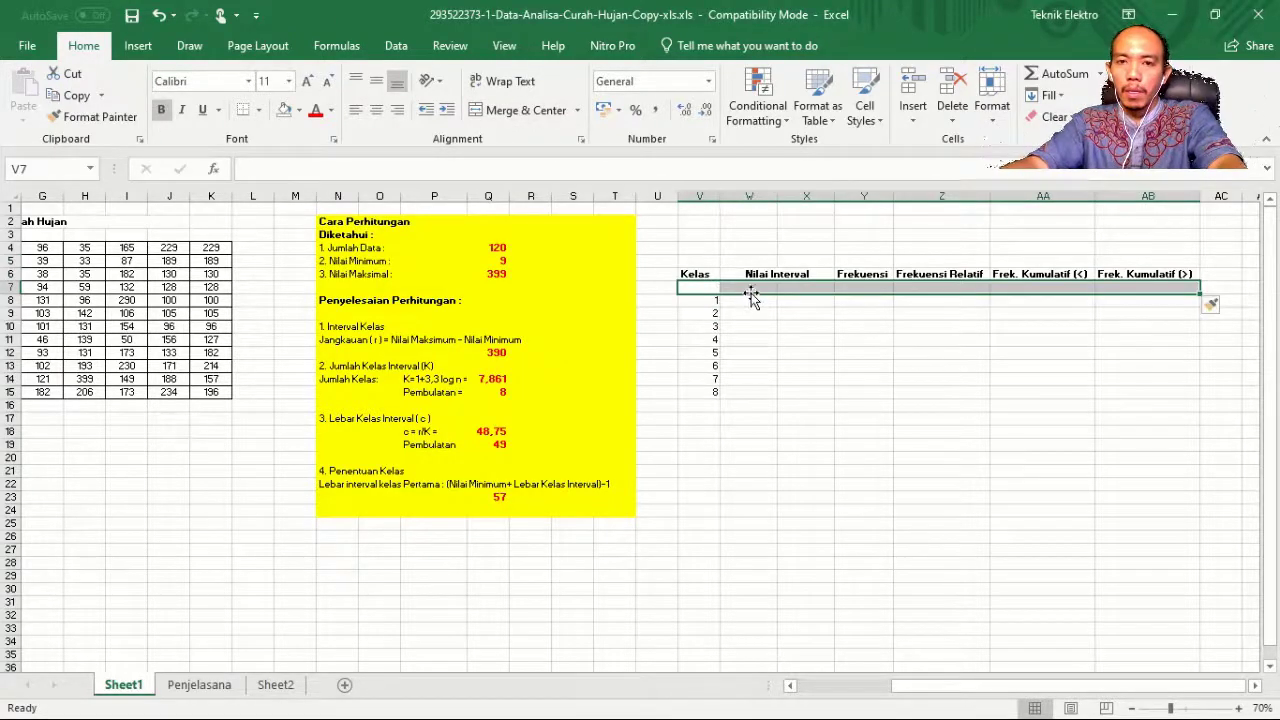
left_click(751, 288)
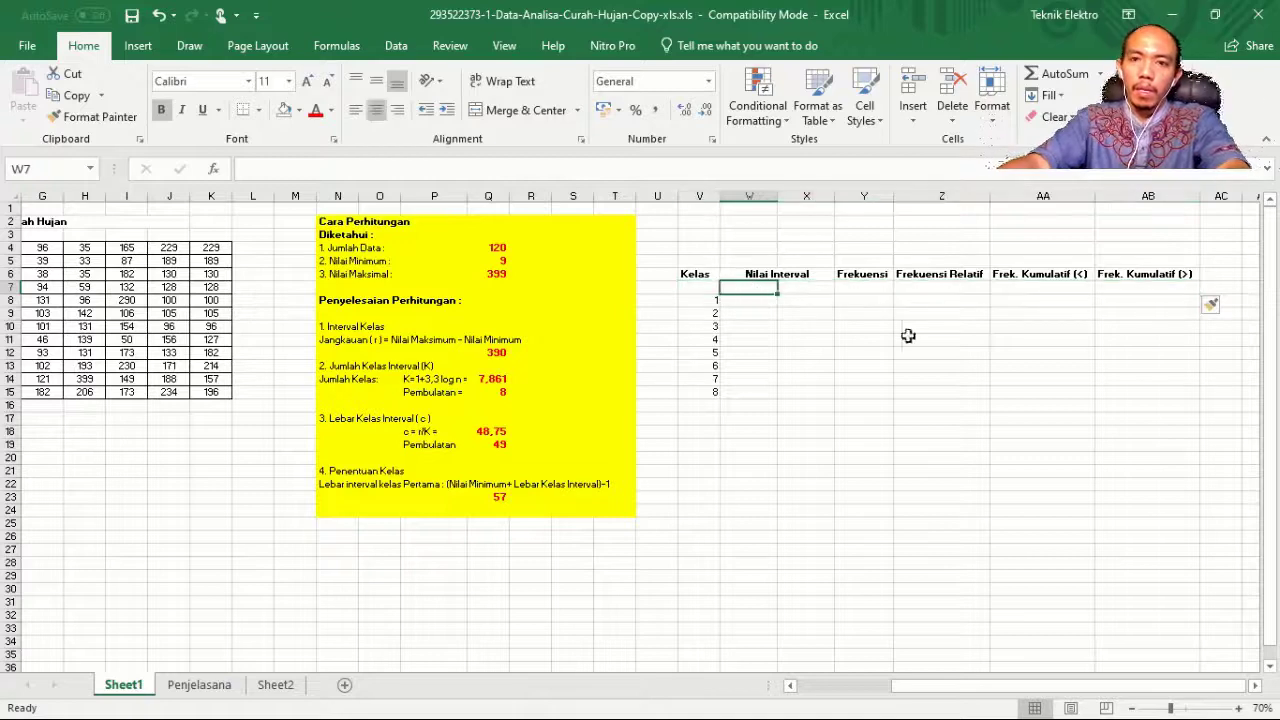
type("Bawah")
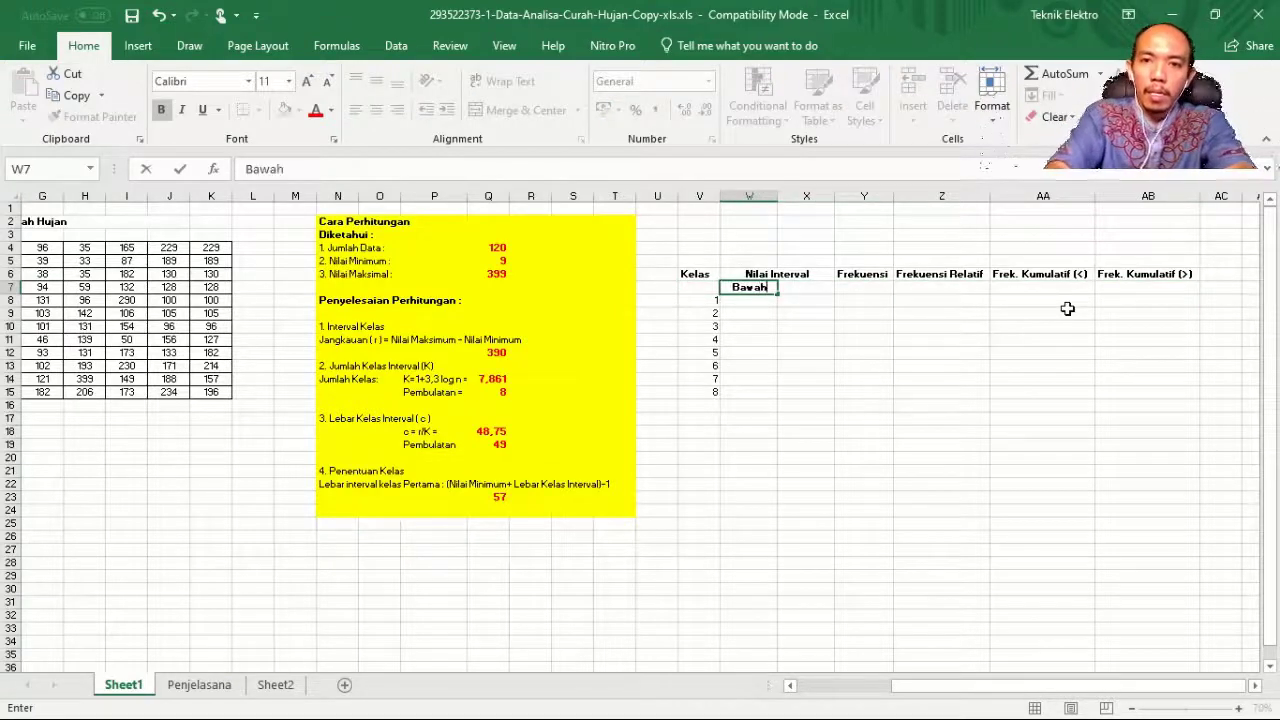
key("Tab")
type("A")
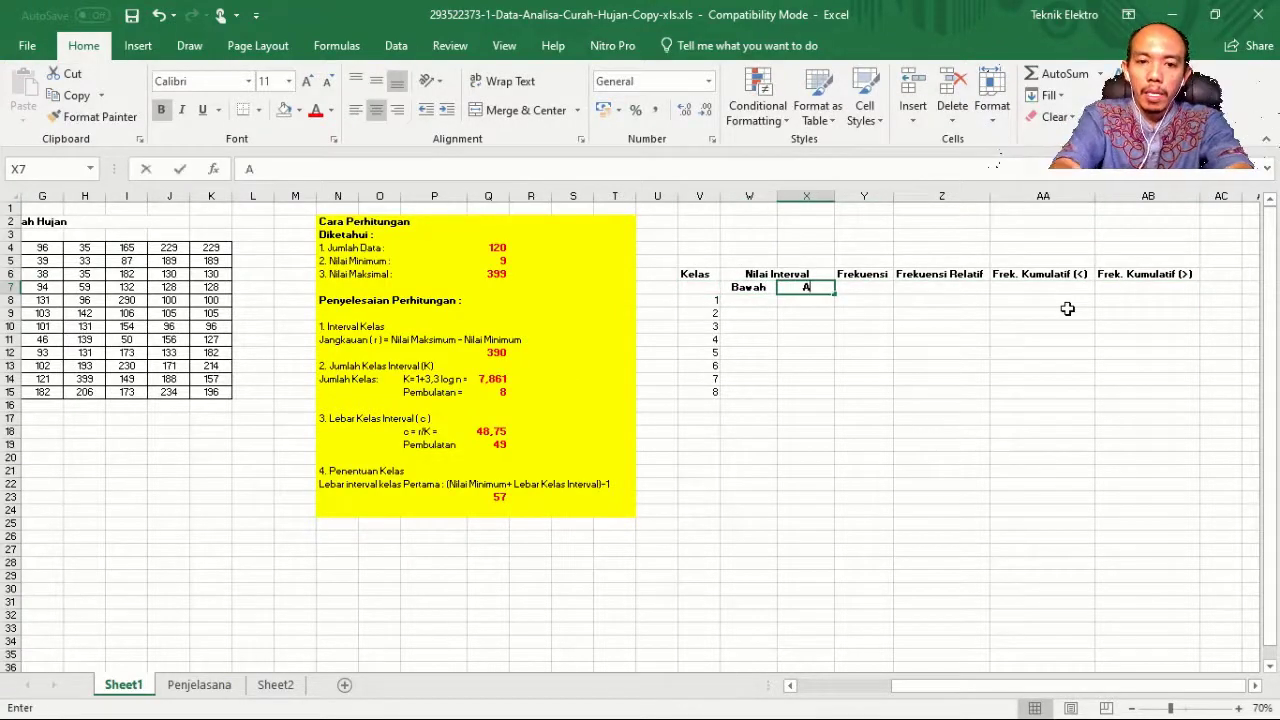
type("tas")
key("Tab")
- Set the first class limits: =Q5 in W8 (9) and =(W8+Q19)-1 in X8 (57)
left_click(762, 301)
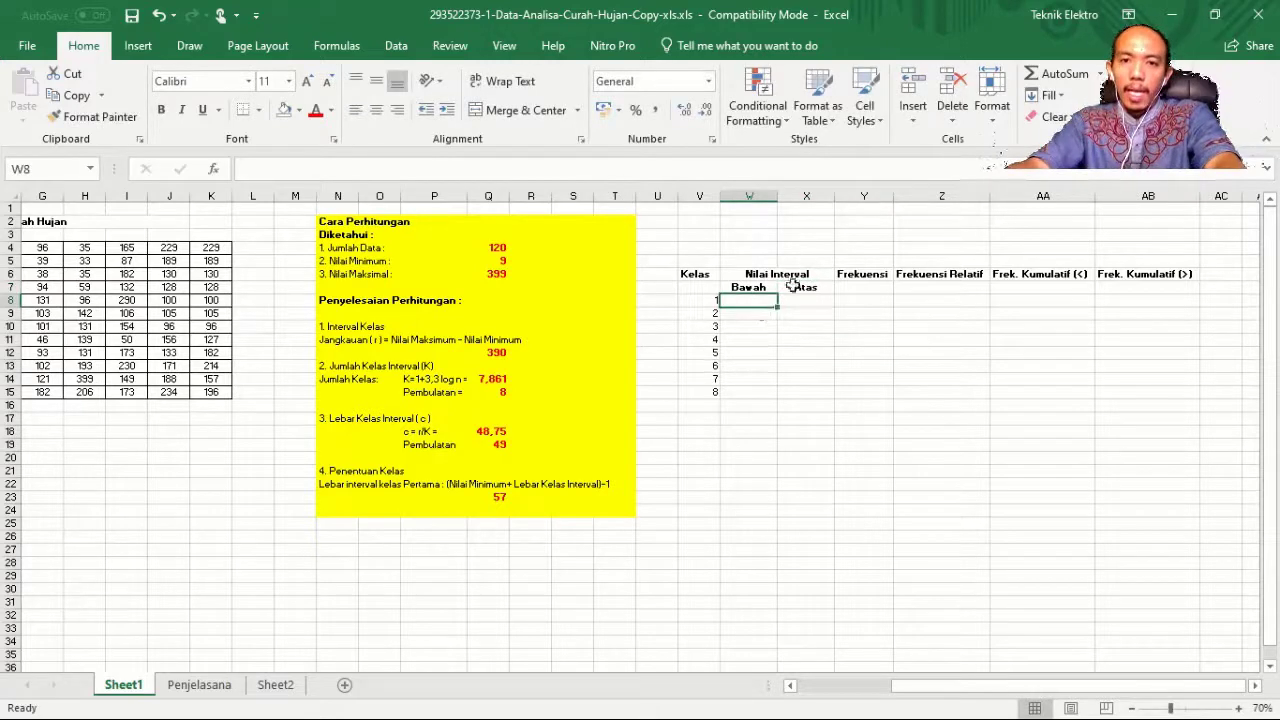
type("=")
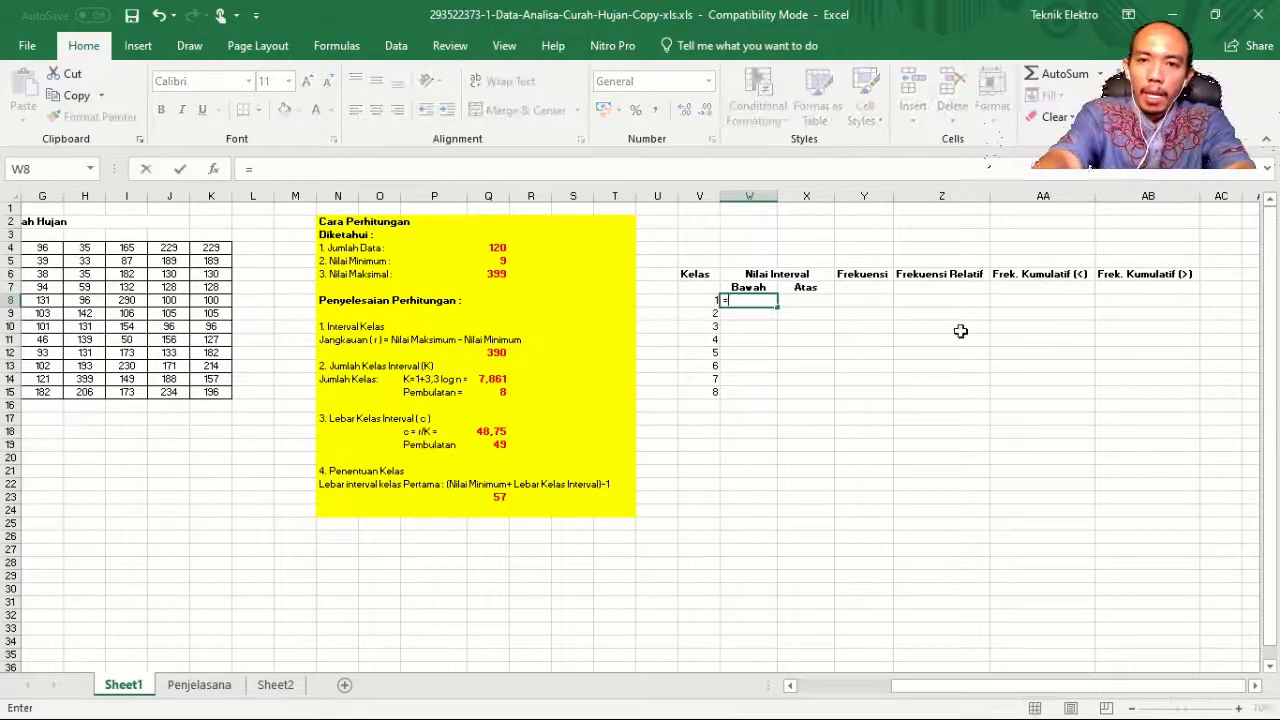
left_click(489, 260)
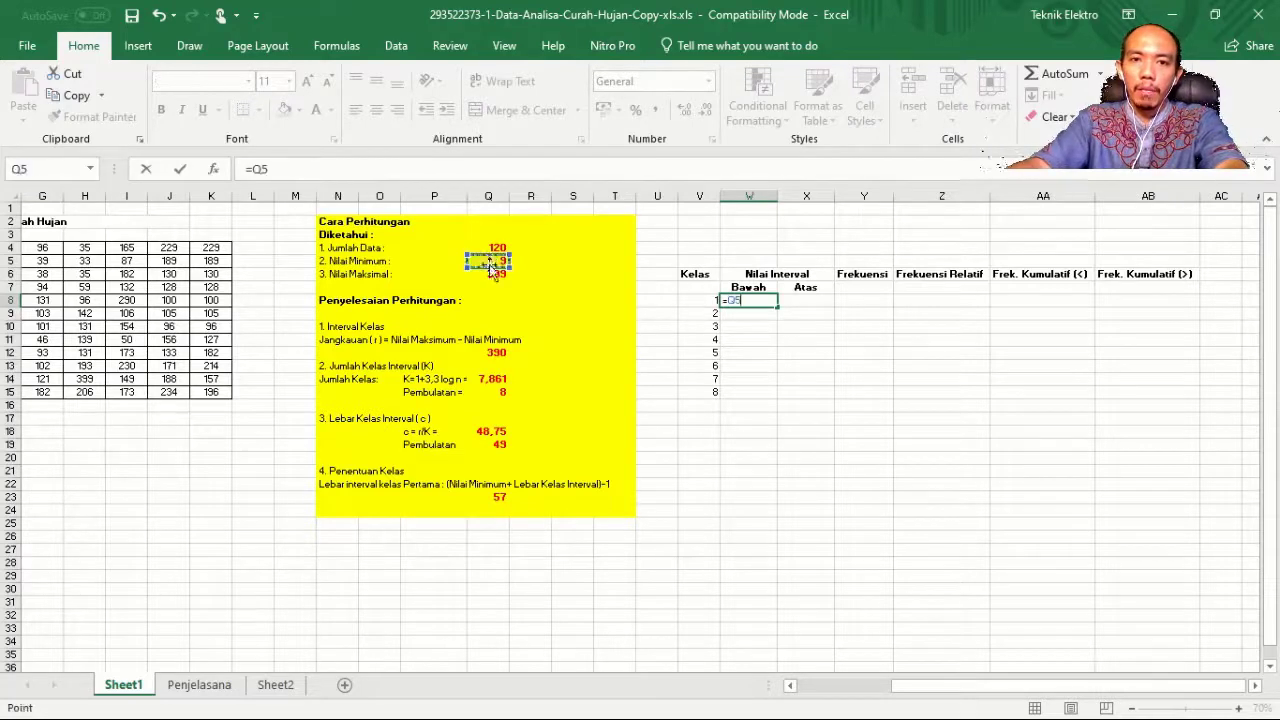
key("Return")
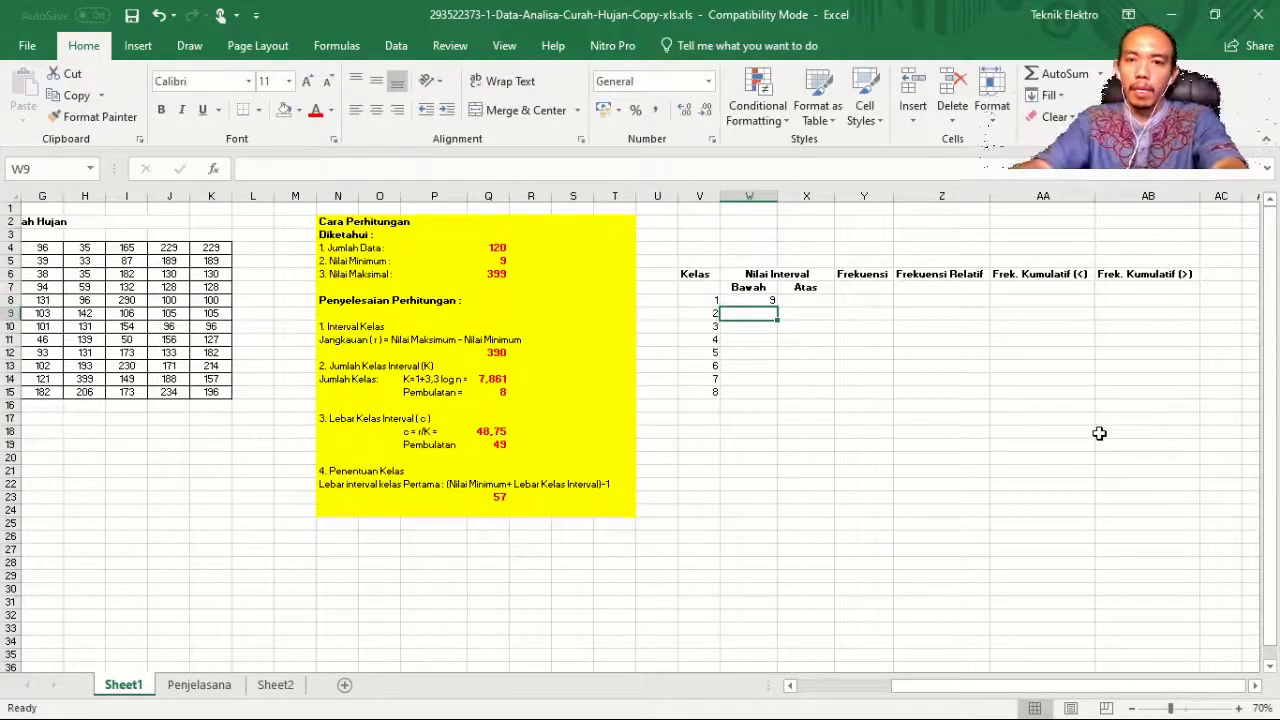
left_click(813, 301)
type("=")
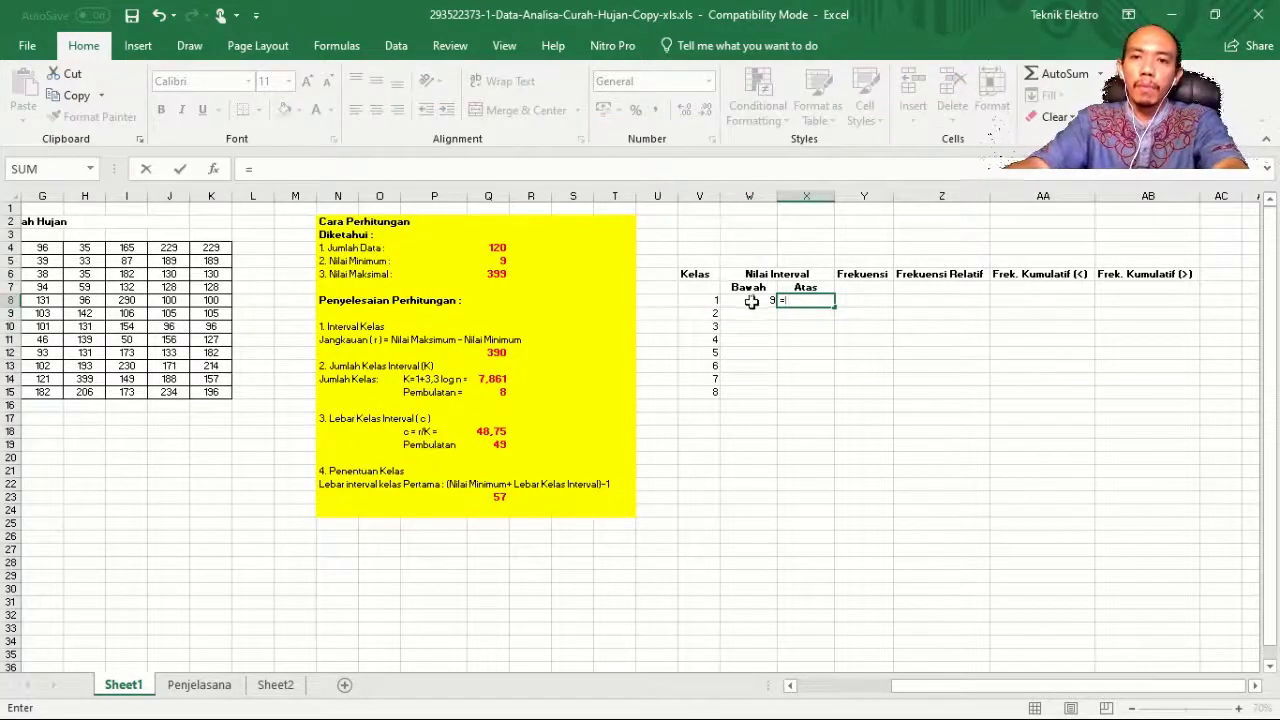
type("(")
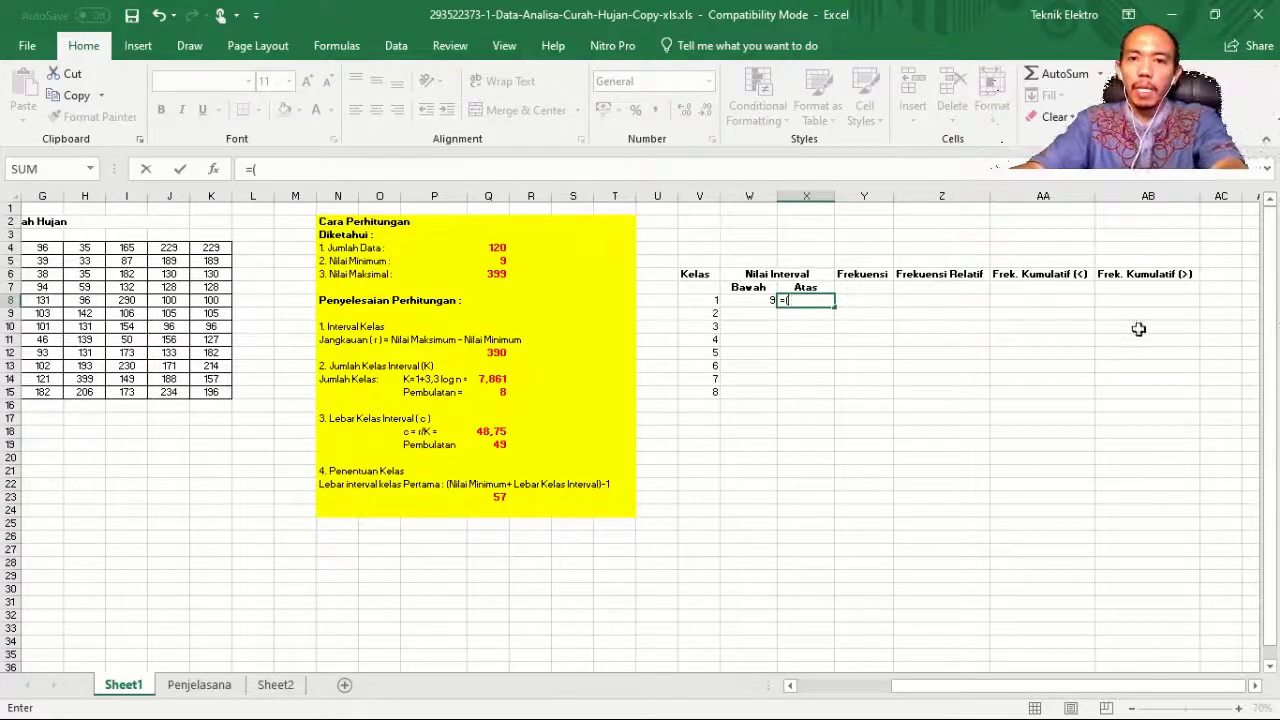
left_click(729, 302)
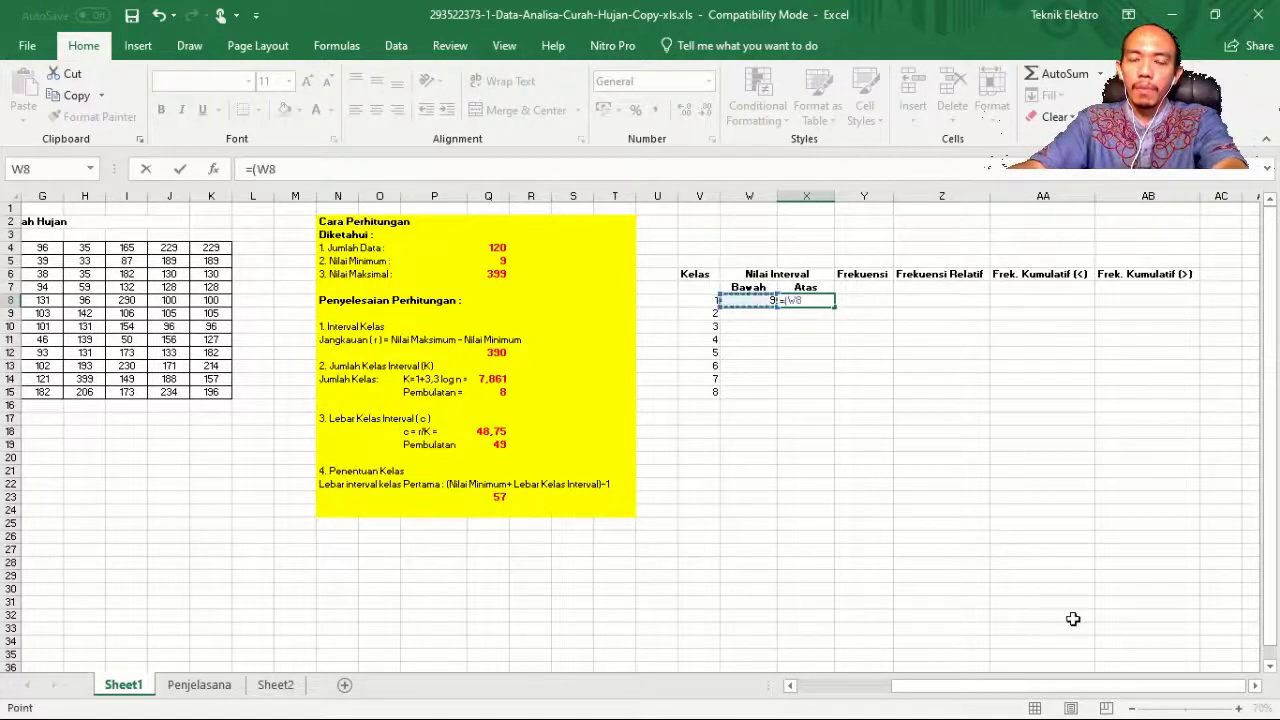
type("+")
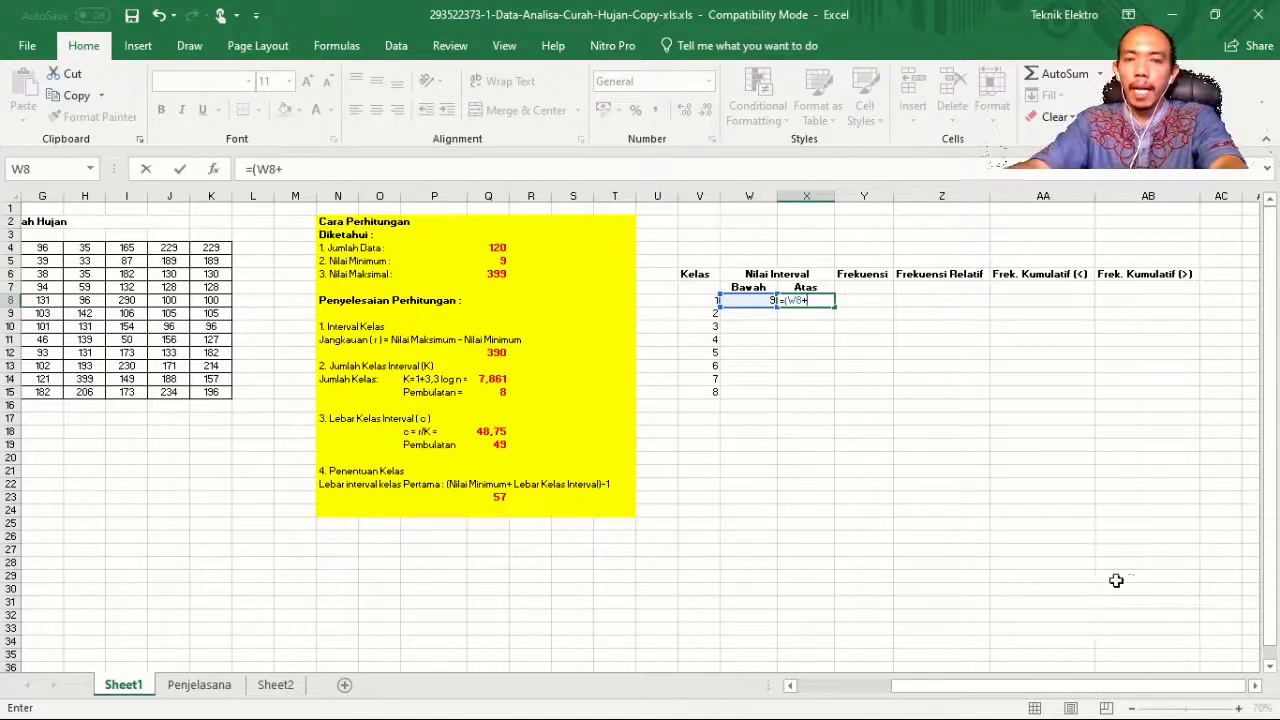
left_click(497, 447)
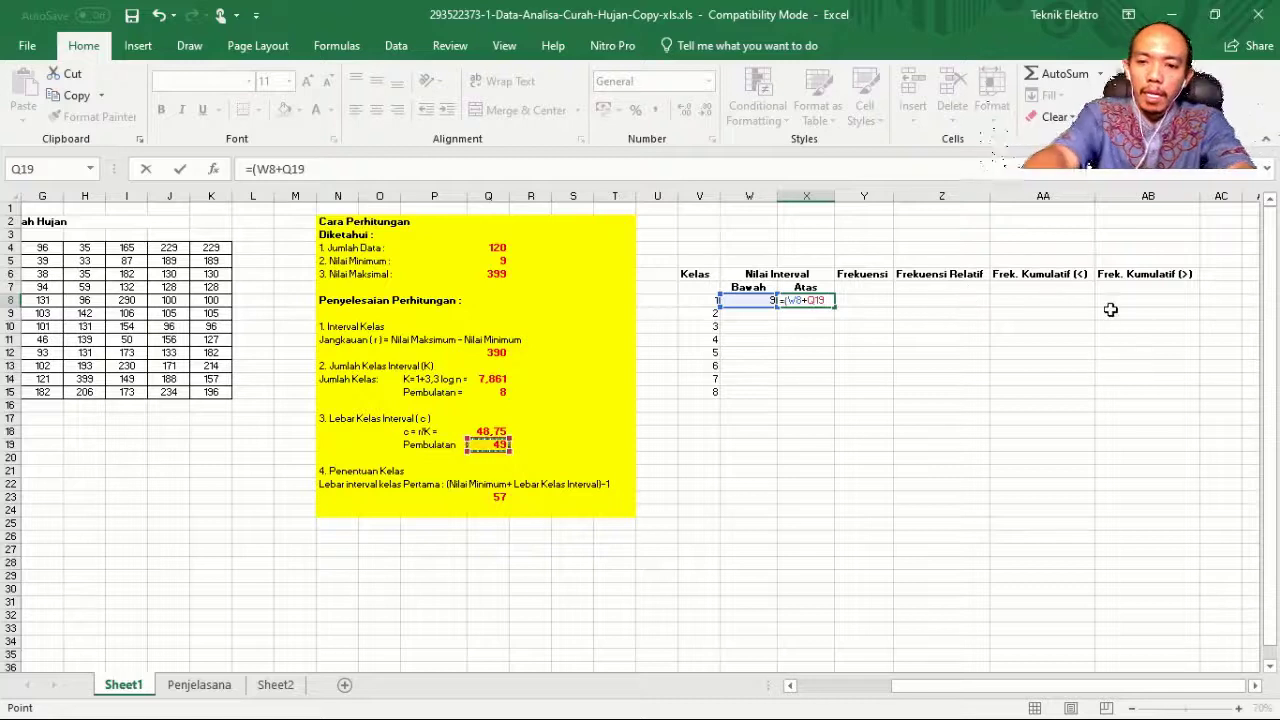
type(")")
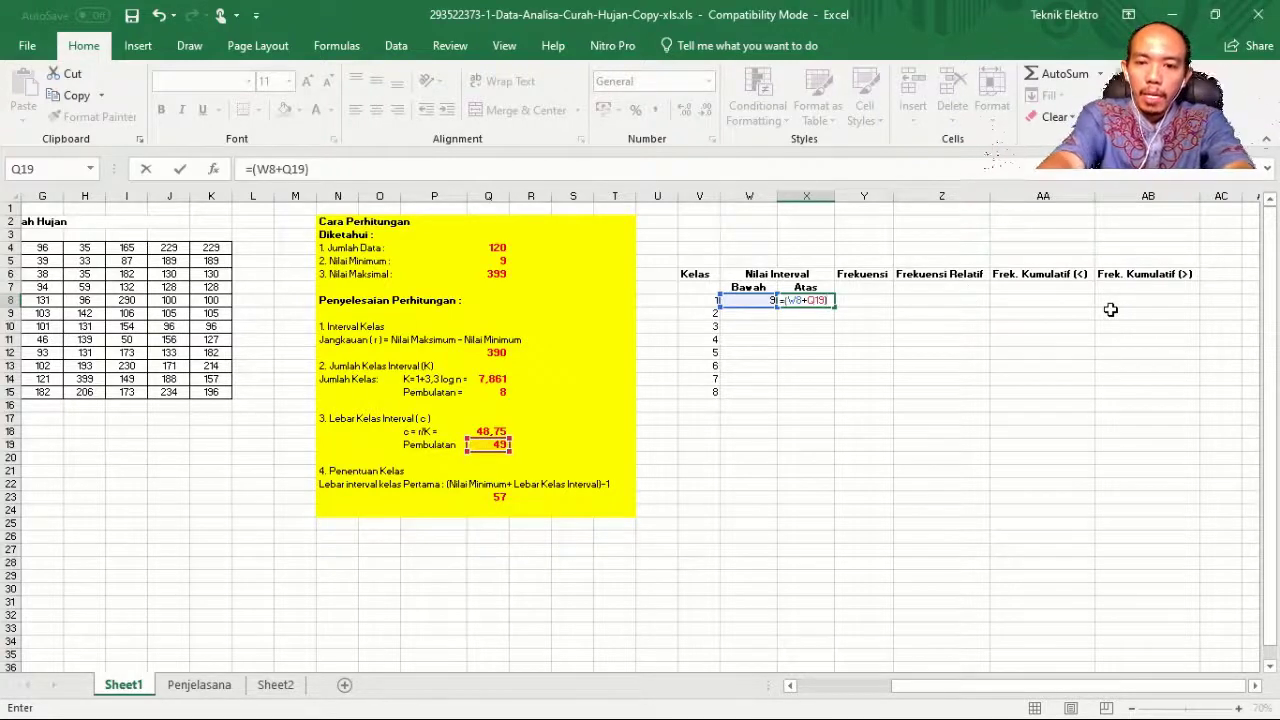
type("-1")
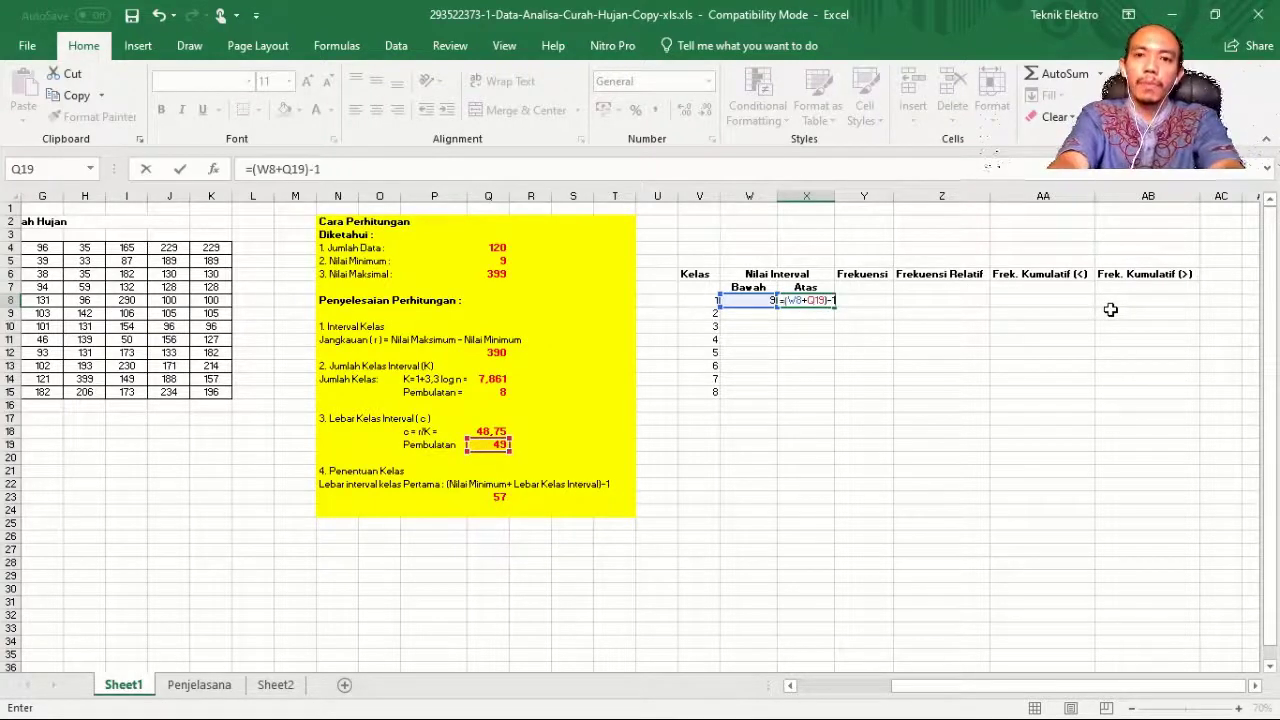
key("Return")
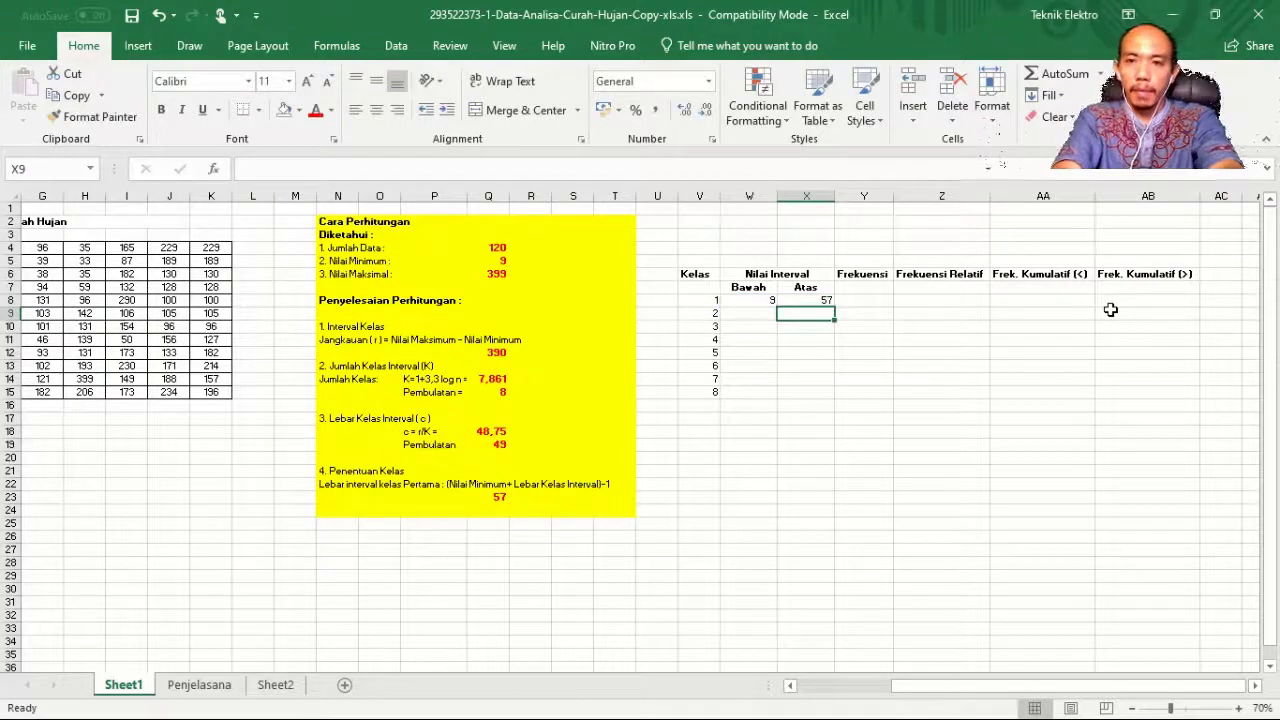
- Edit X8's formula to use Q$19 so the class width row stays fixed, still giving 57
key("Up")
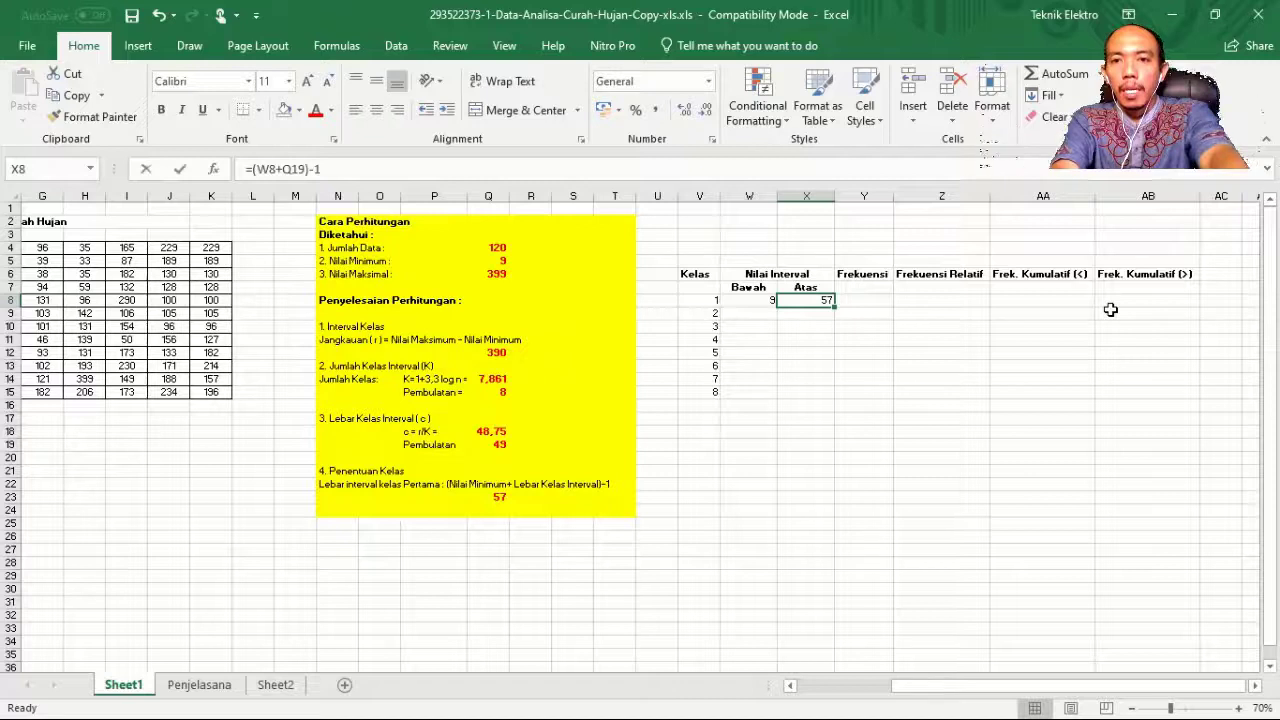
key("F2")
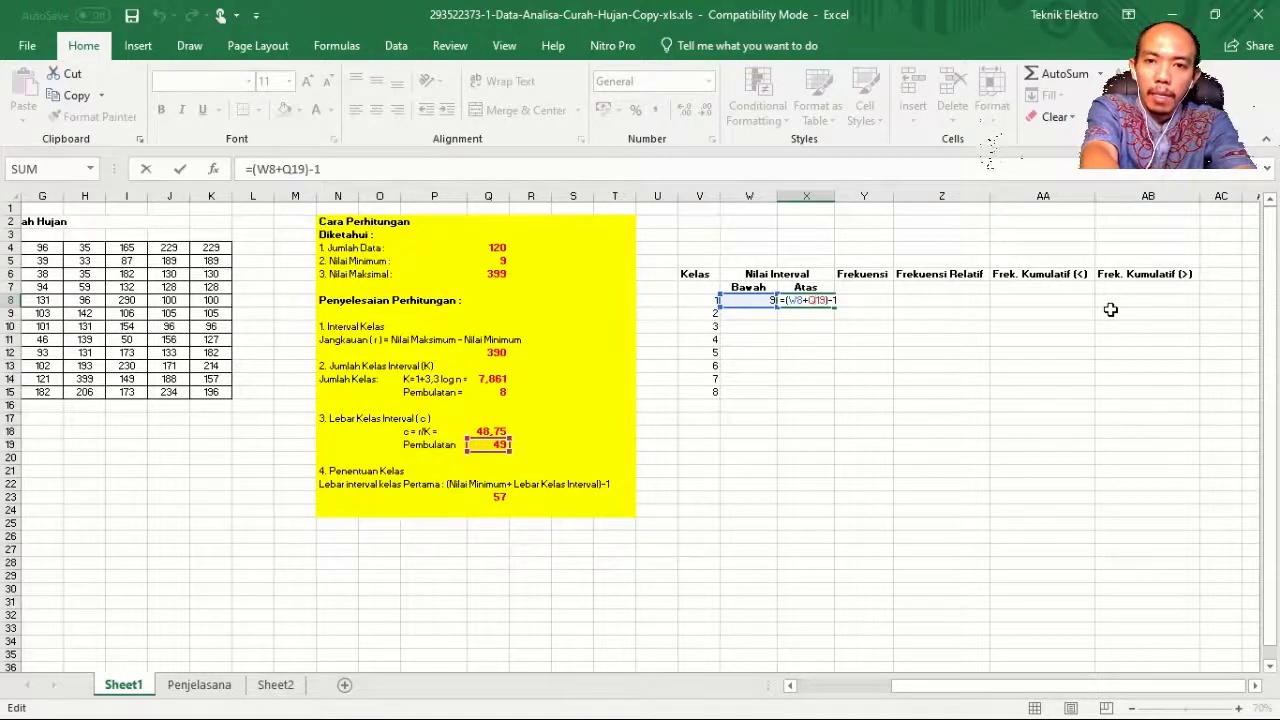
type("$")
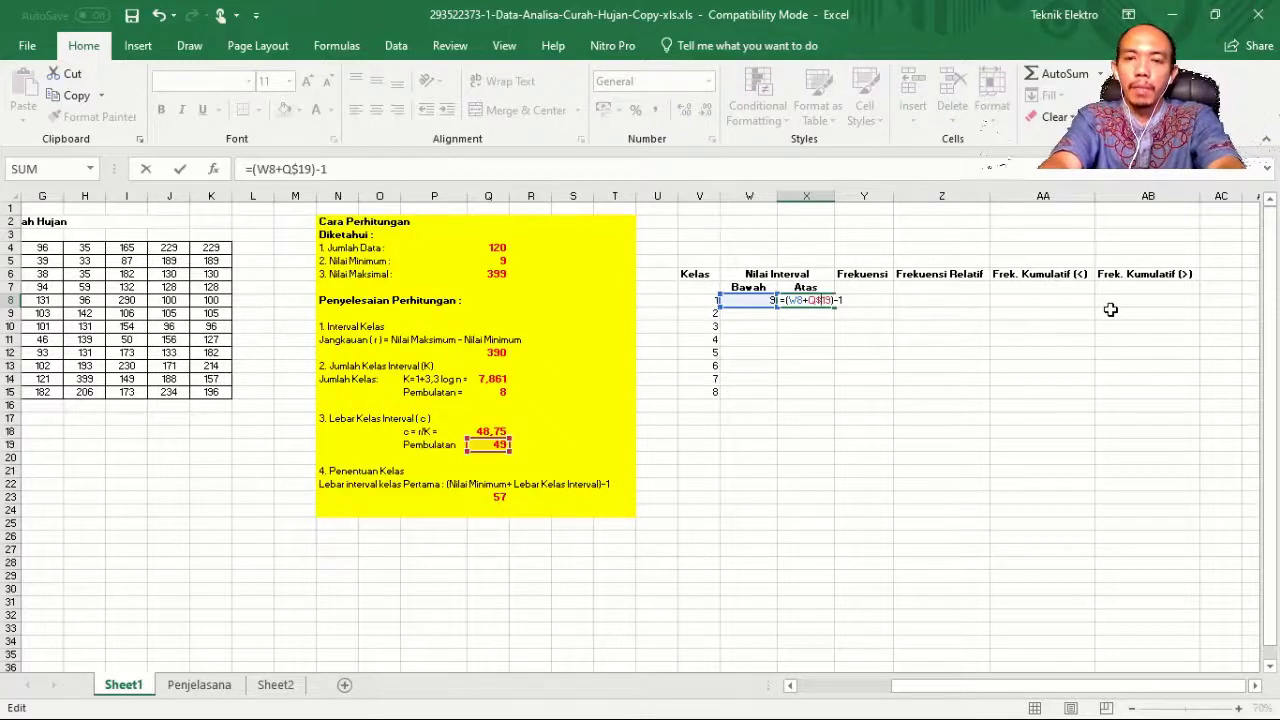
key("Return")
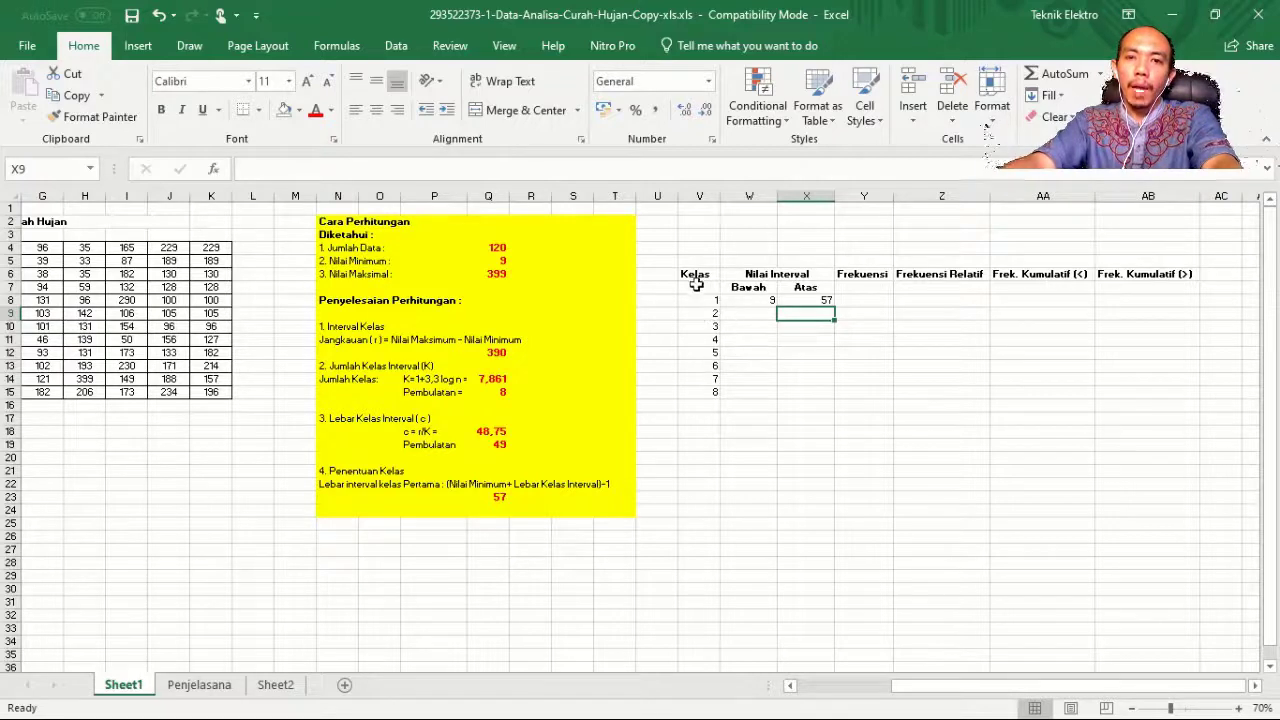
left_click(747, 314)
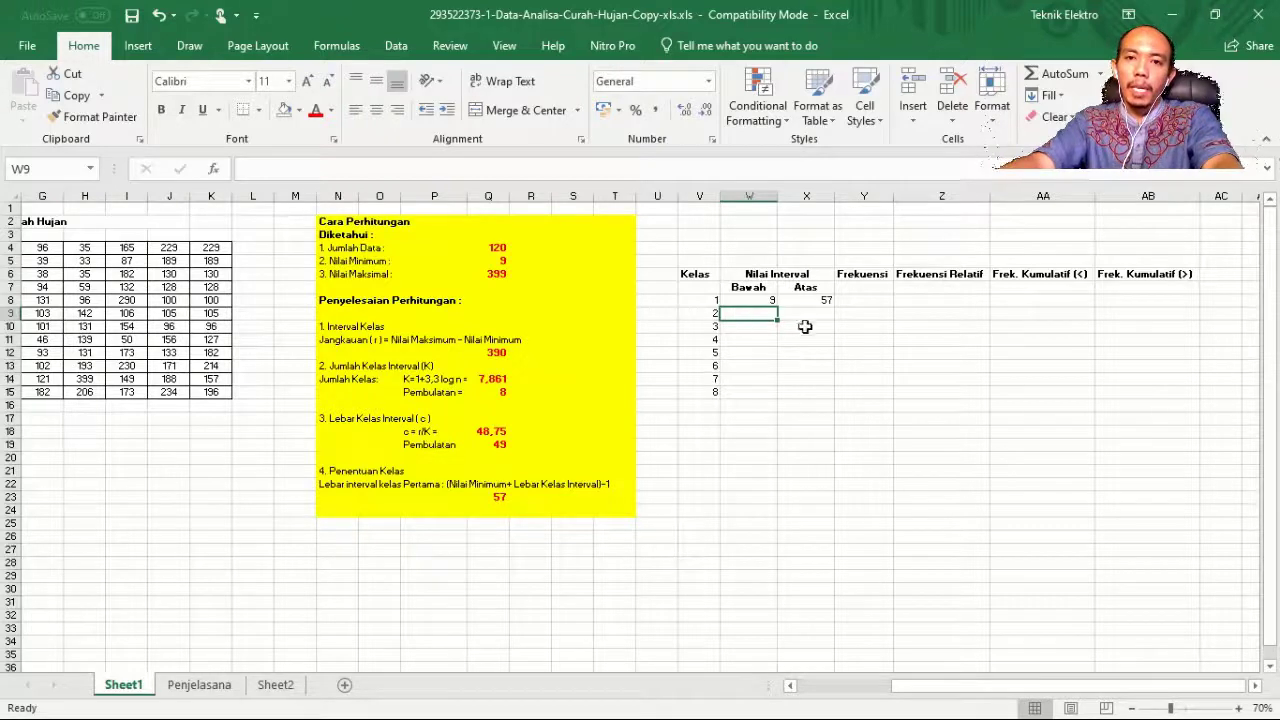
- Enter =(X8+1) in W9 for the second class's lower limit
type("=")
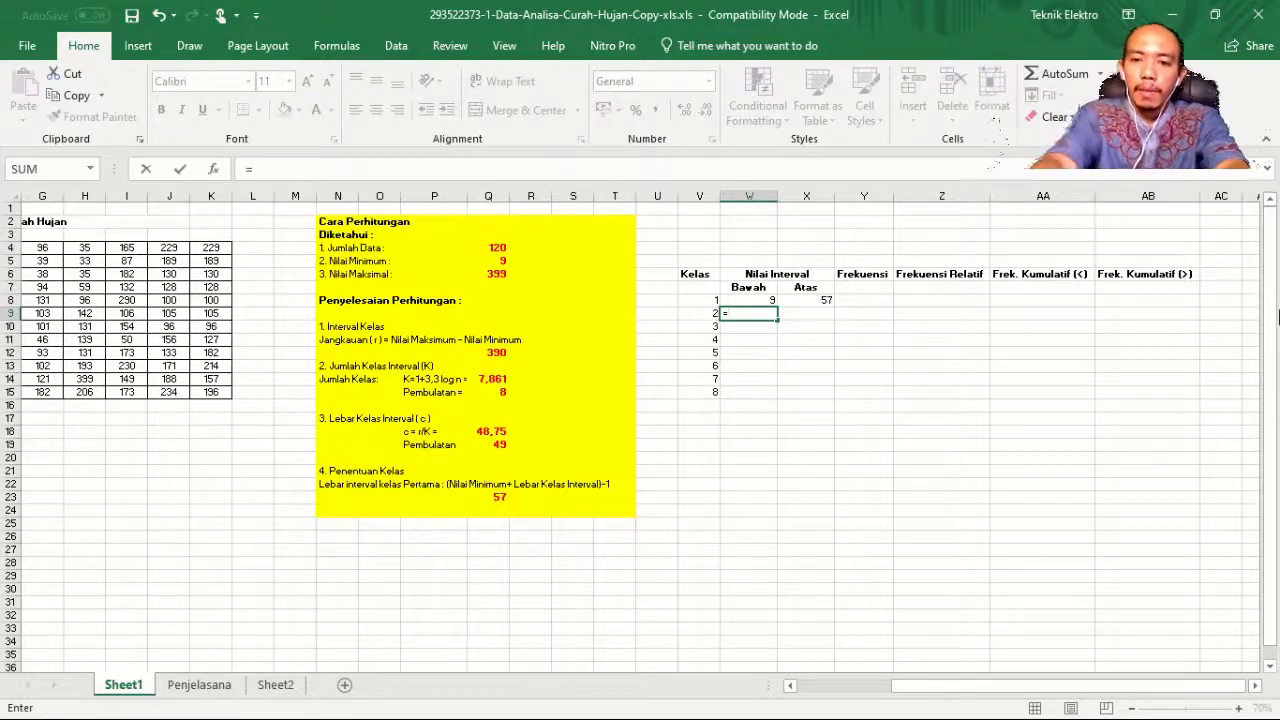
type("(")
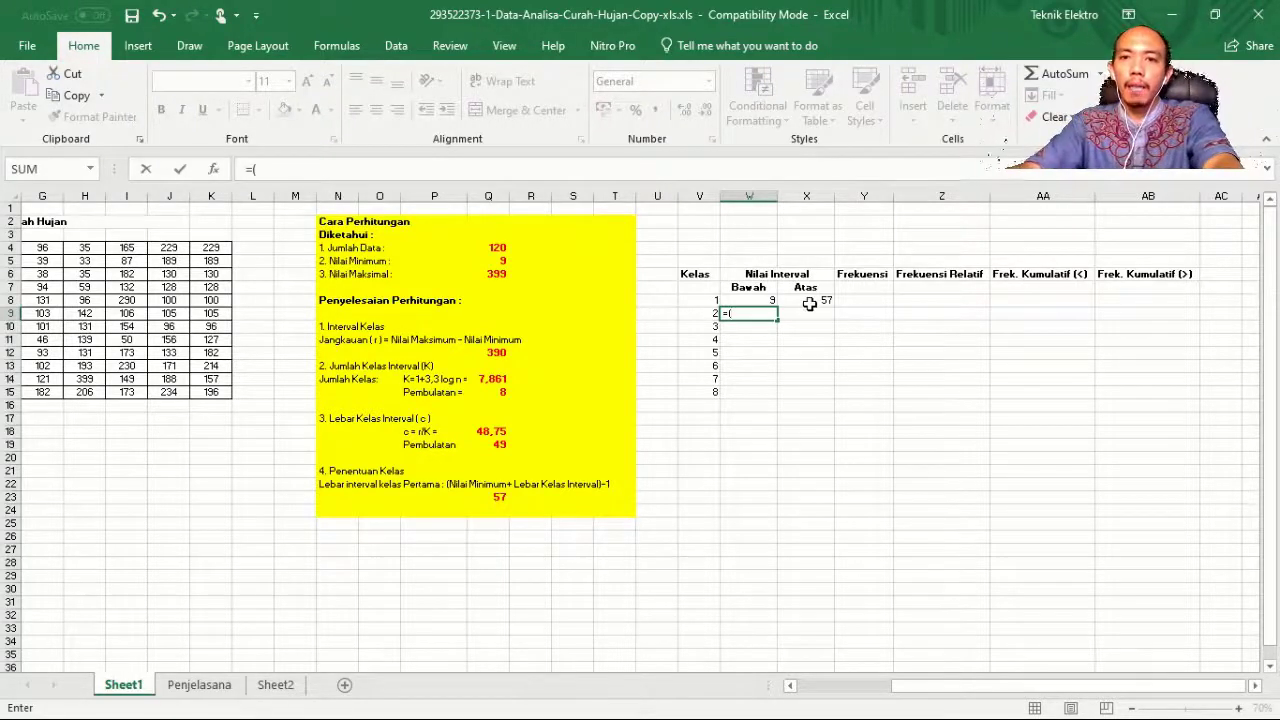
left_click(809, 302)
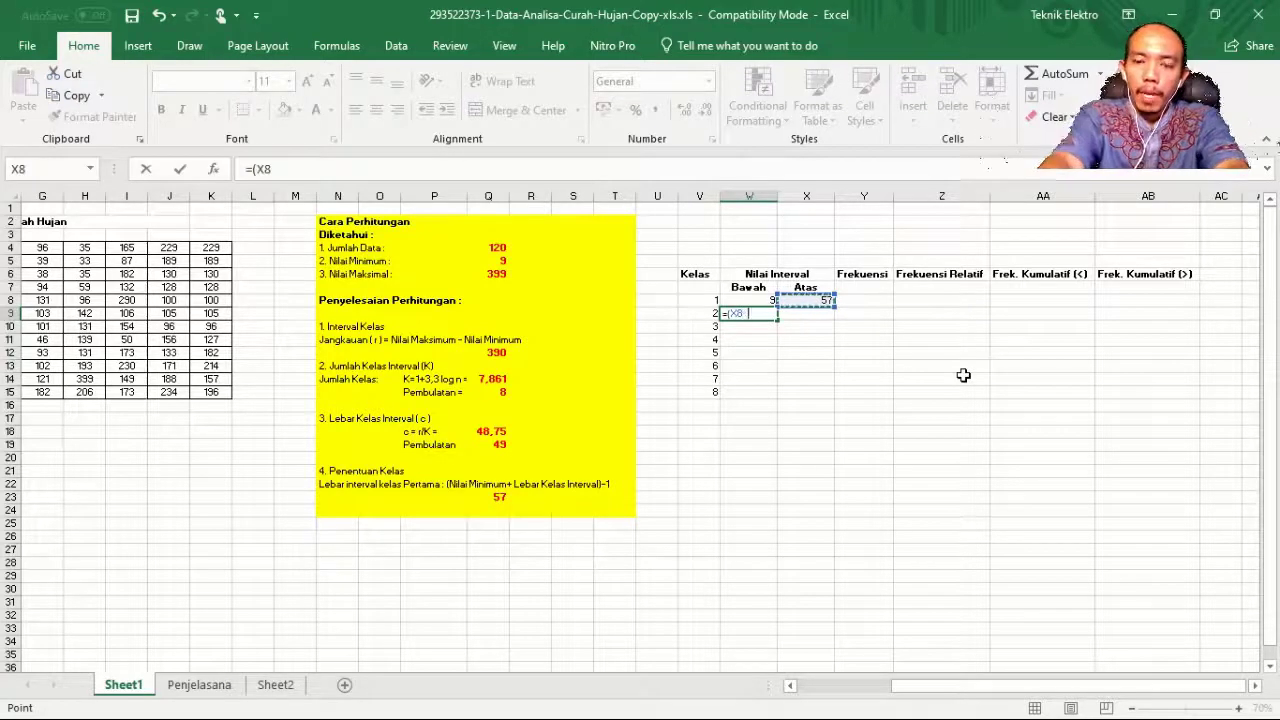
type("+1")
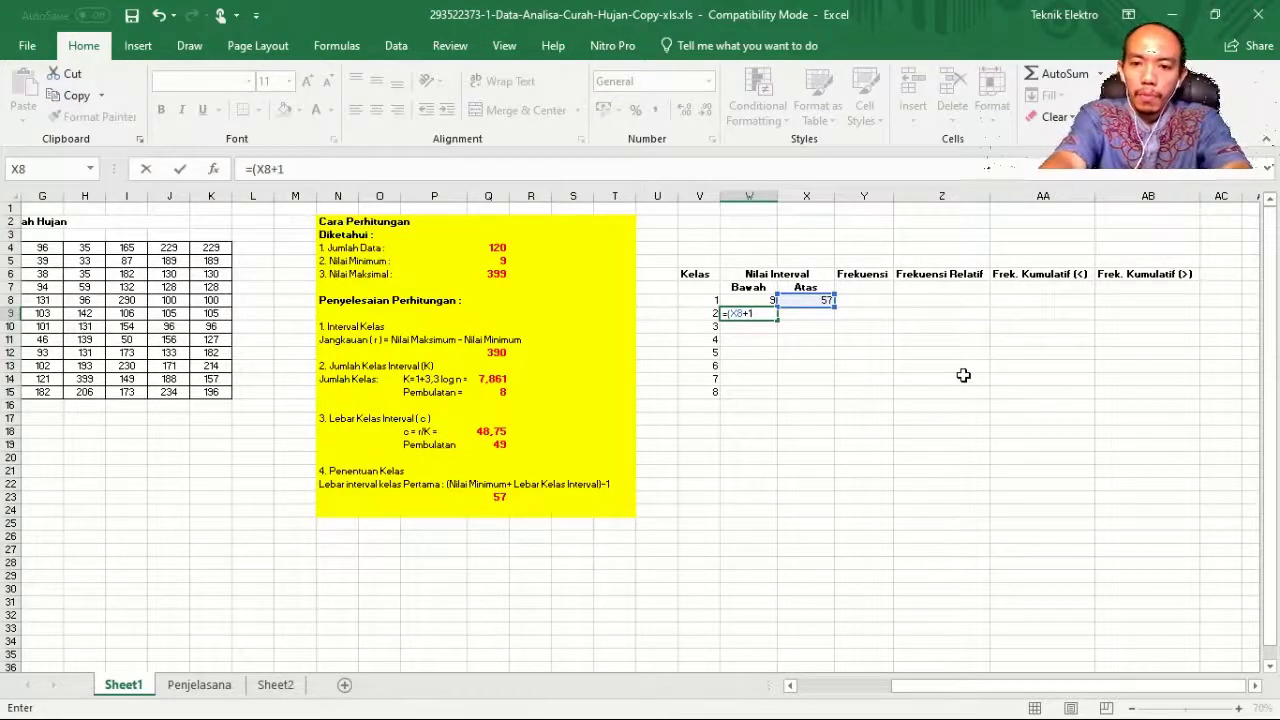
type(")")
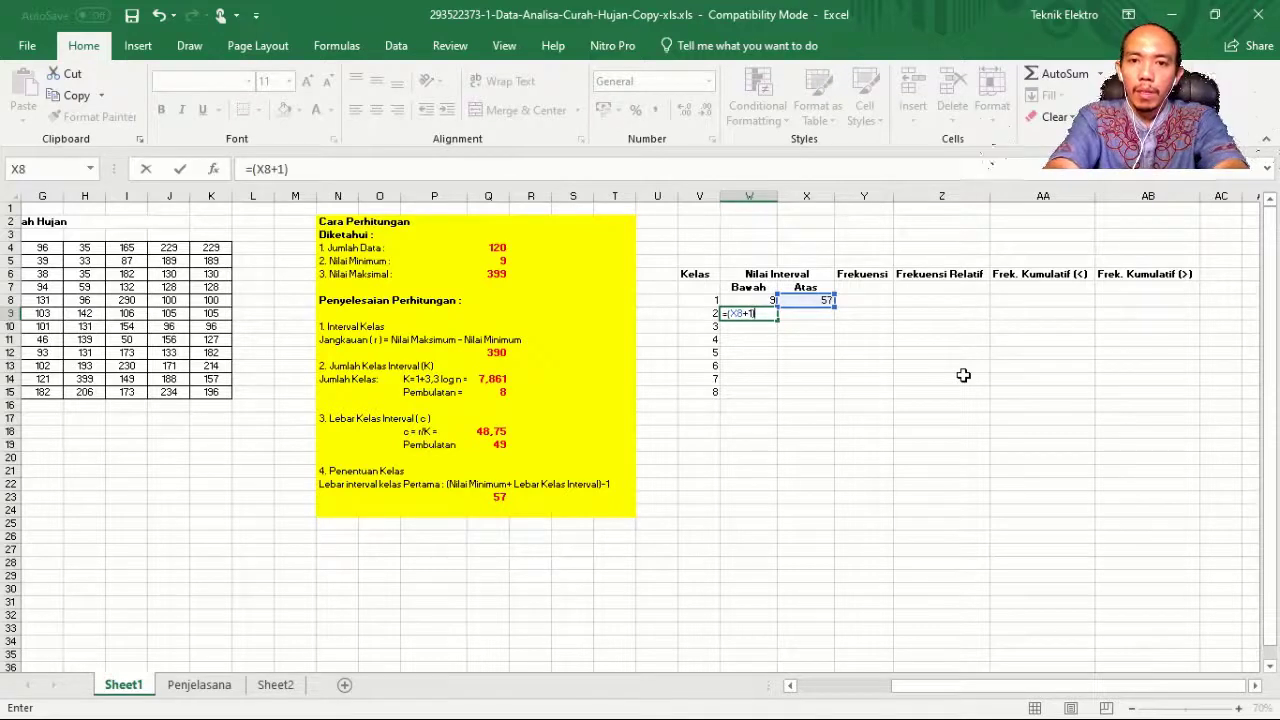
key("Return")
left_click(806, 366)
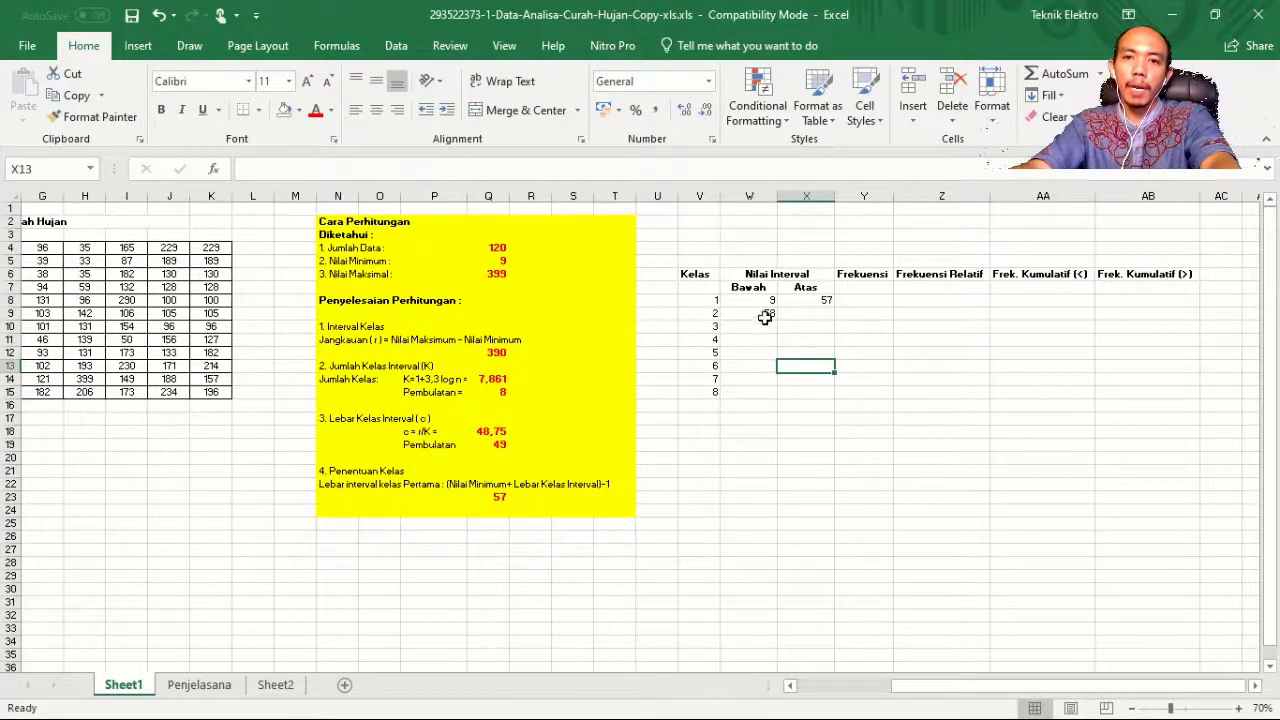
- Fill the Bawah formula to W15 and Atas formula to X15, completing 9–57 through 352–400
left_click(770, 314)
left_click_drag(778, 319, 778, 398)
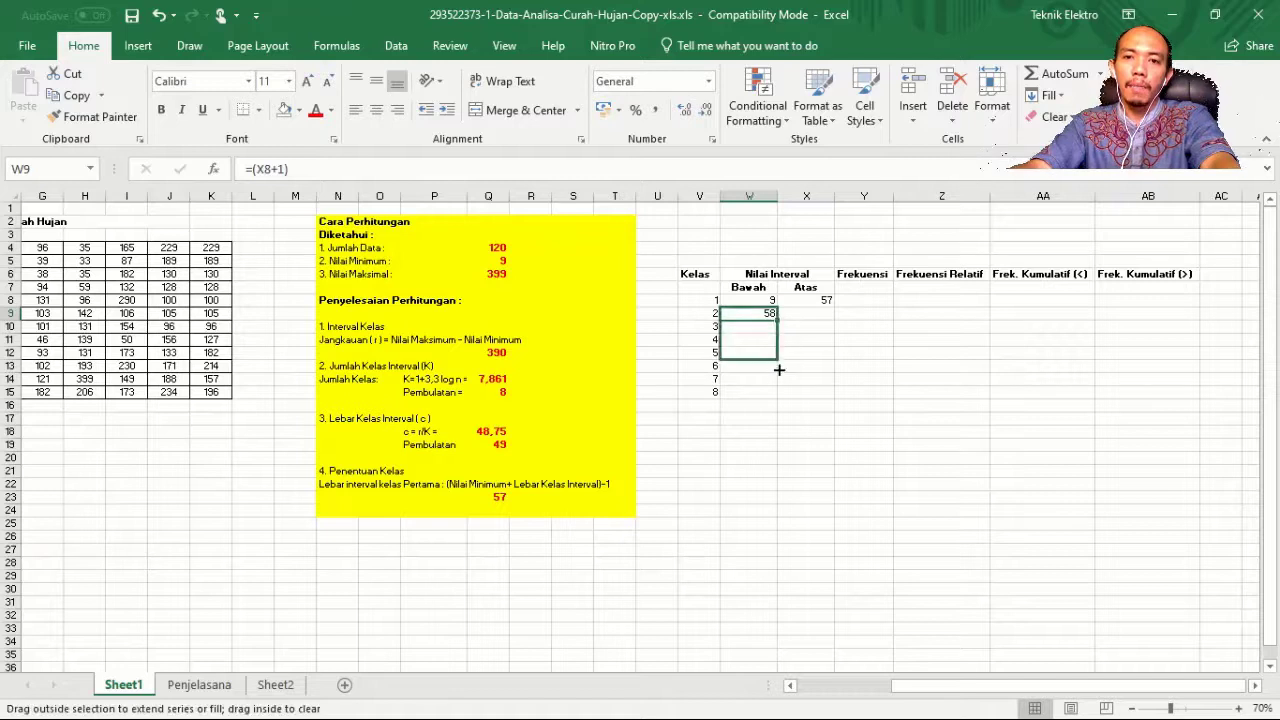
left_click(828, 301)
left_click_drag(835, 310, 835, 398)
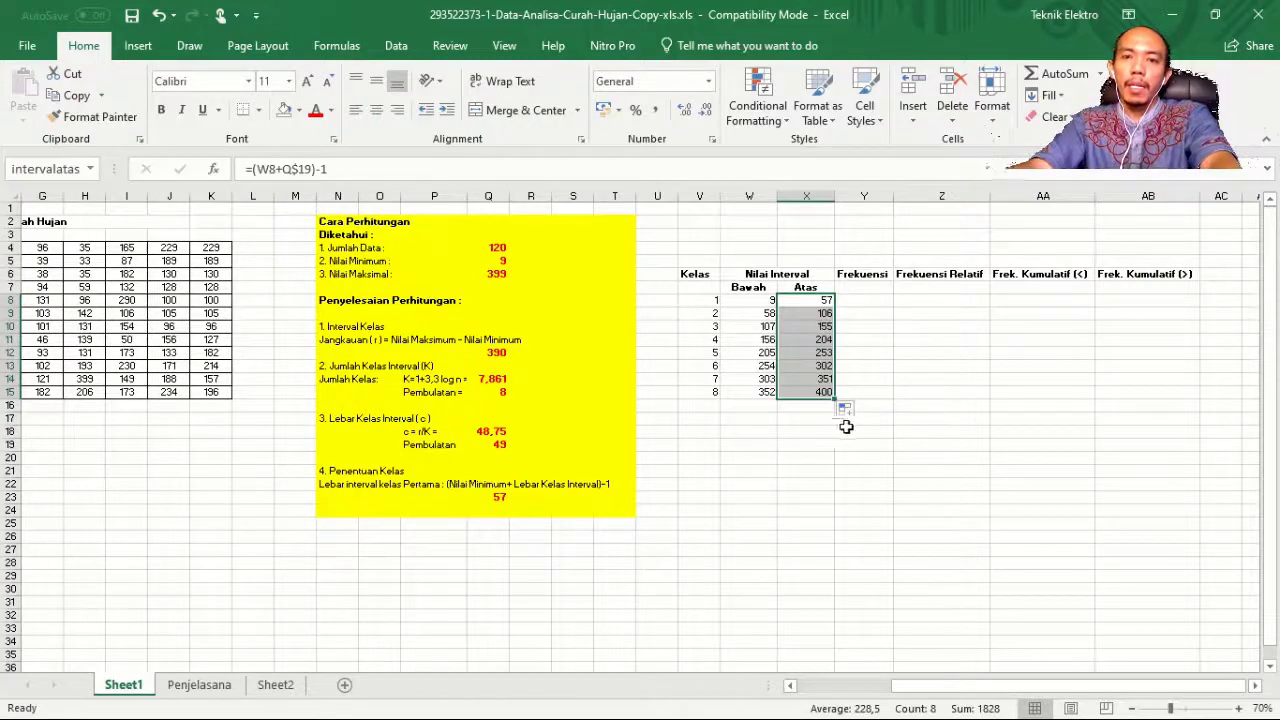
left_click(762, 301)
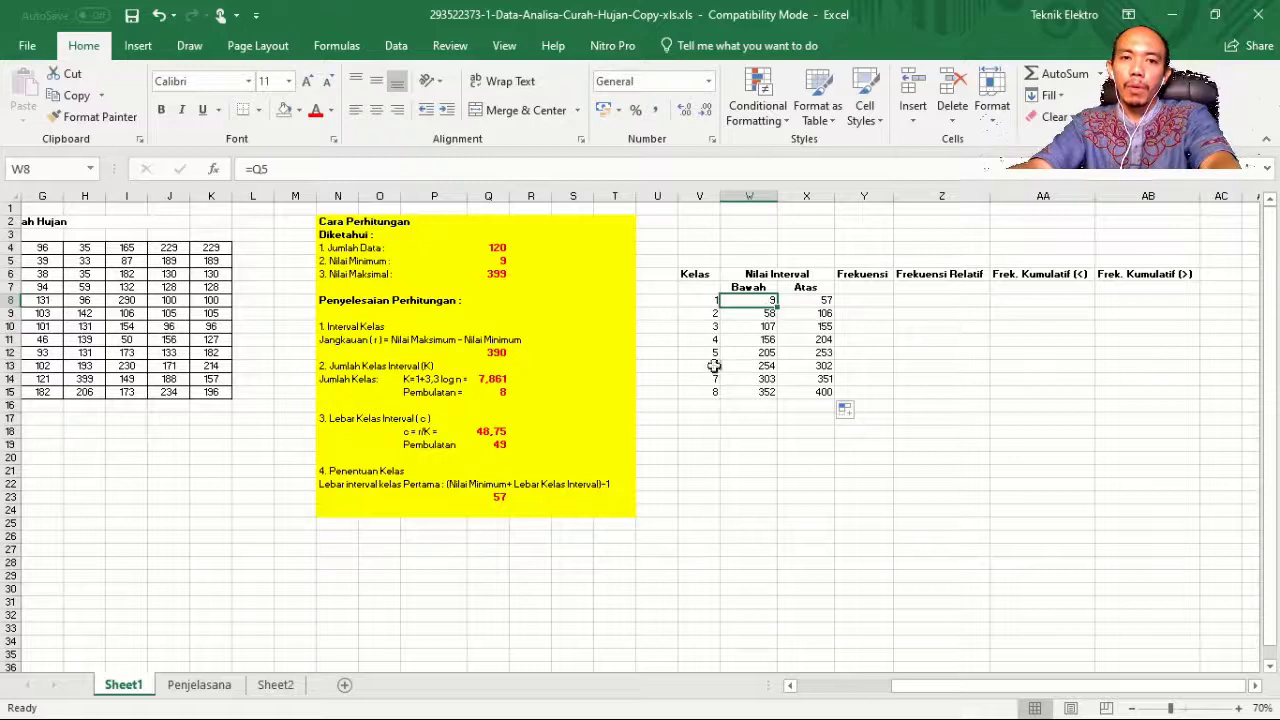
left_click(493, 447)
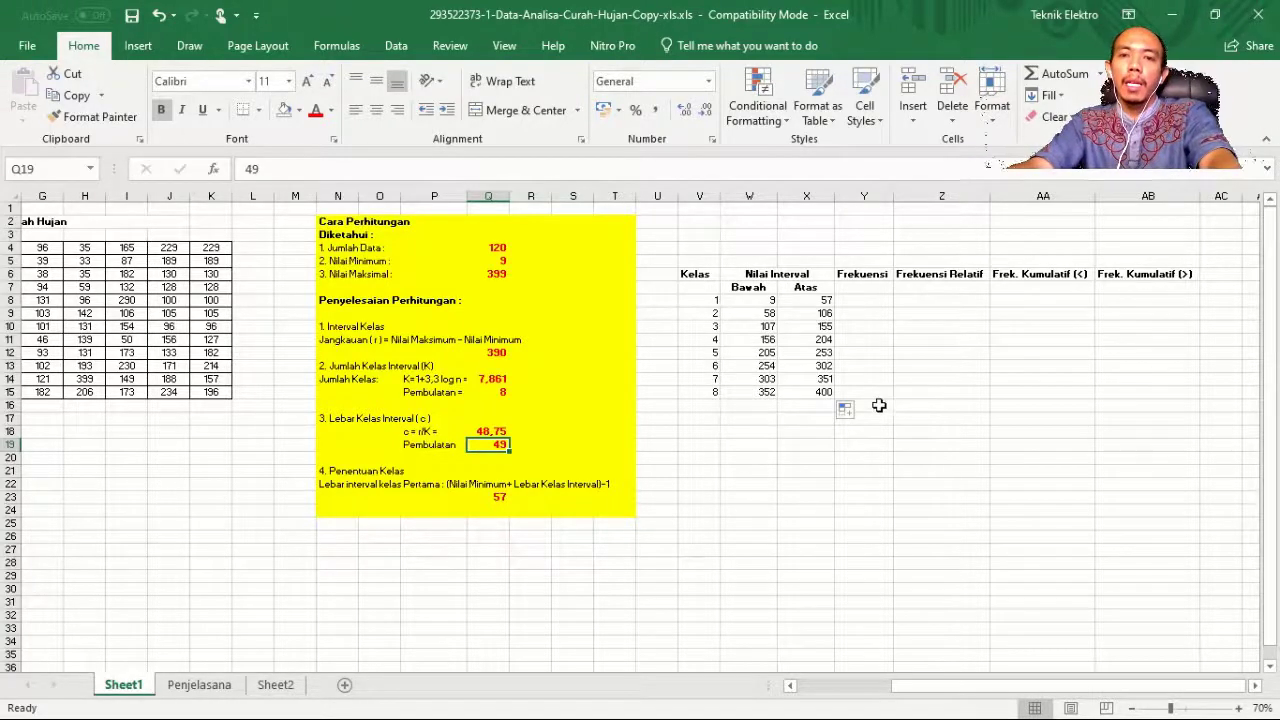
left_click(881, 410)
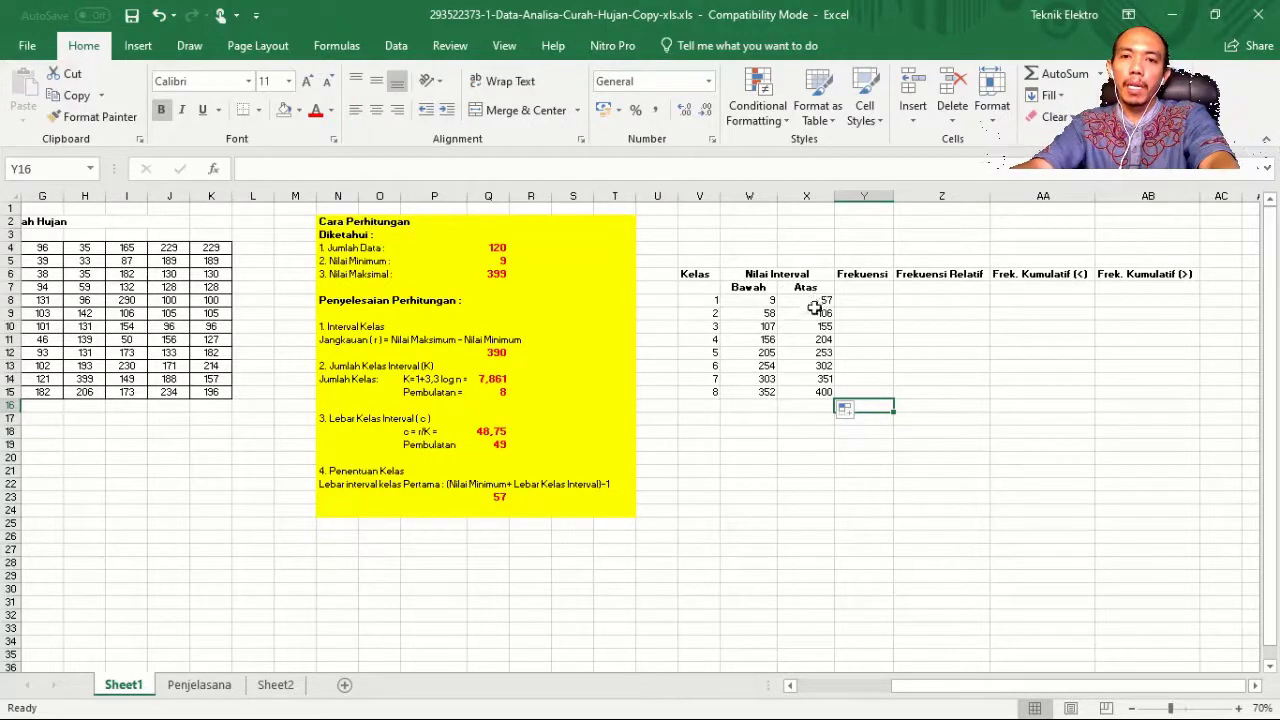
- Name the upper-bound cells X8:X15 'intervalatas' using the Name Box
left_click_drag(817, 300, 815, 392)
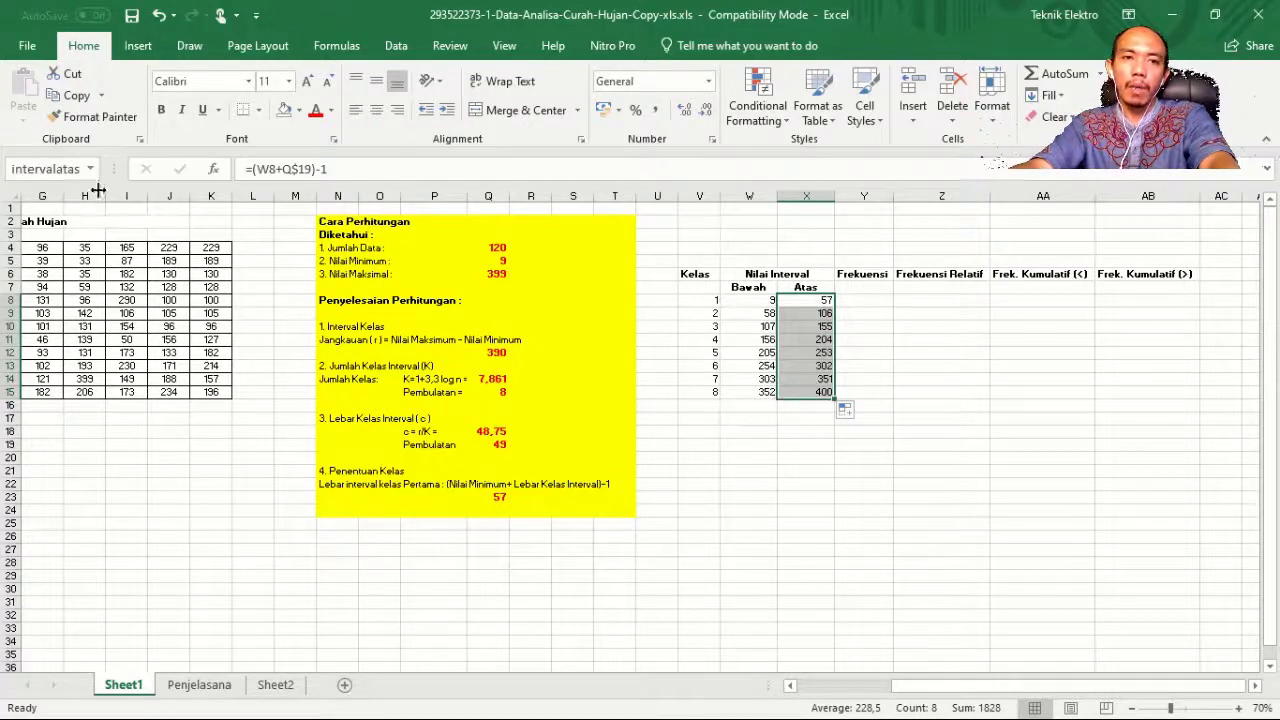
left_click(75, 169)
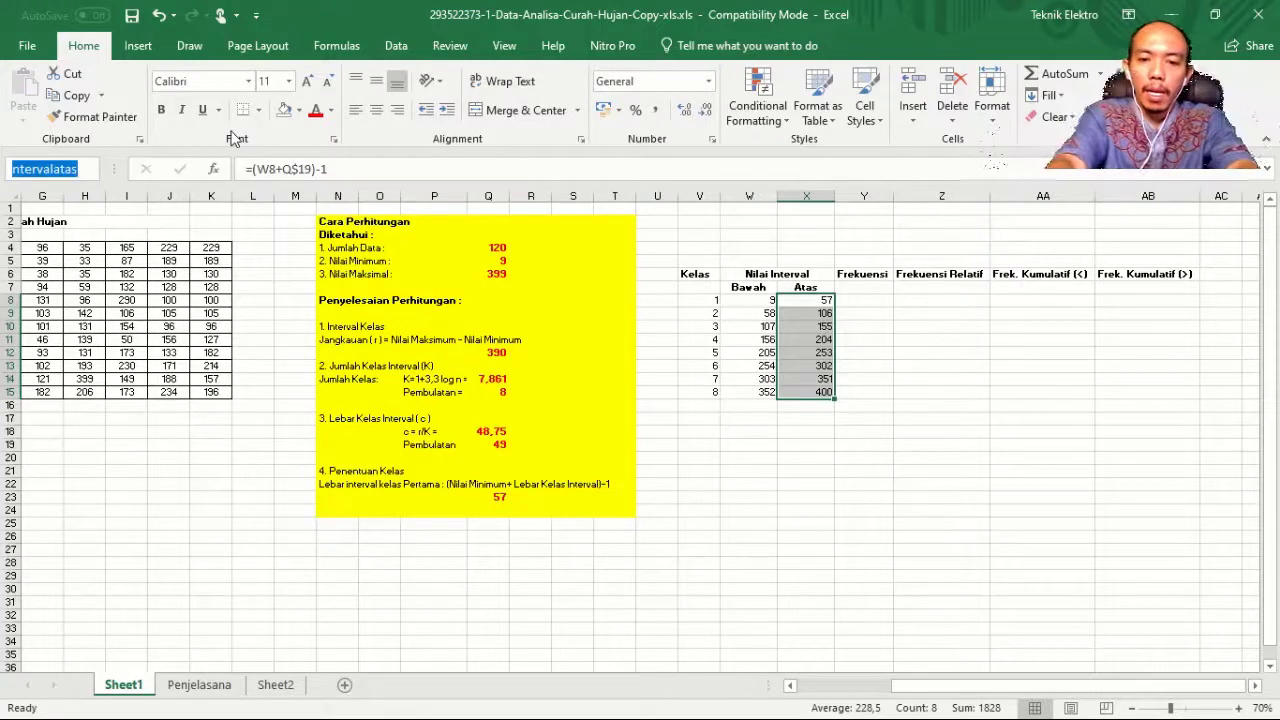
type("intervalas")
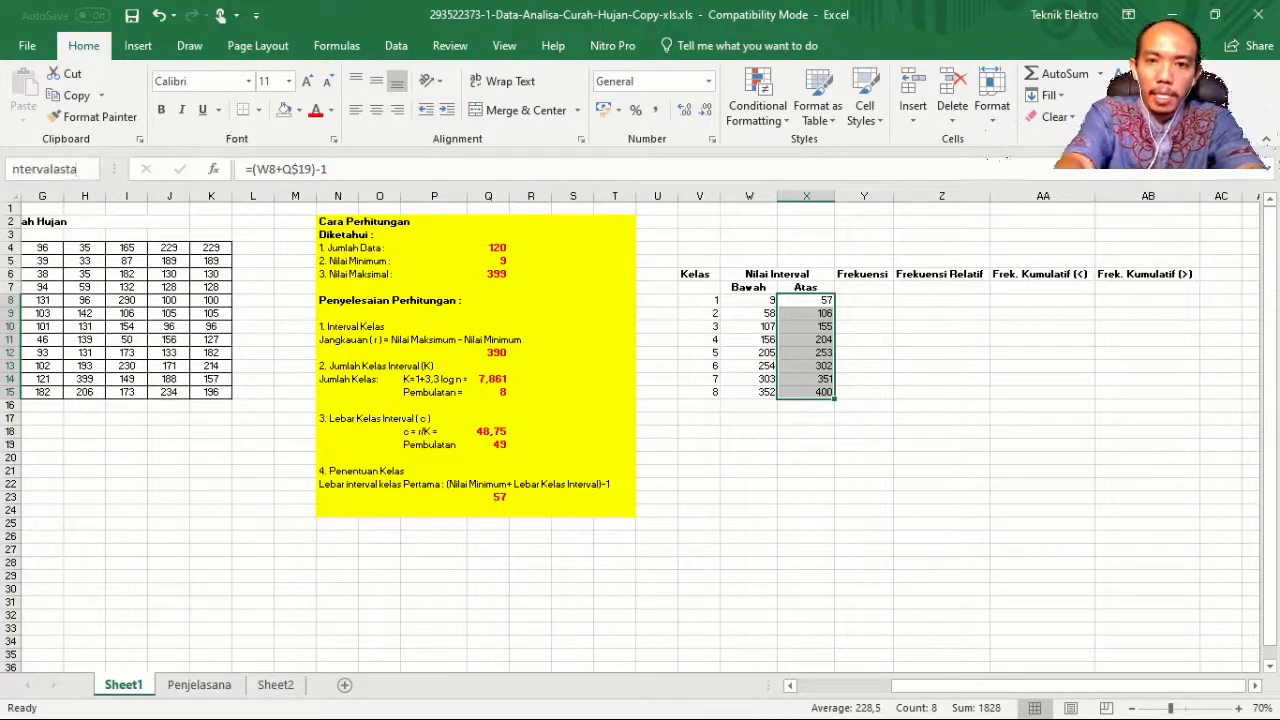
key("BackSpace")
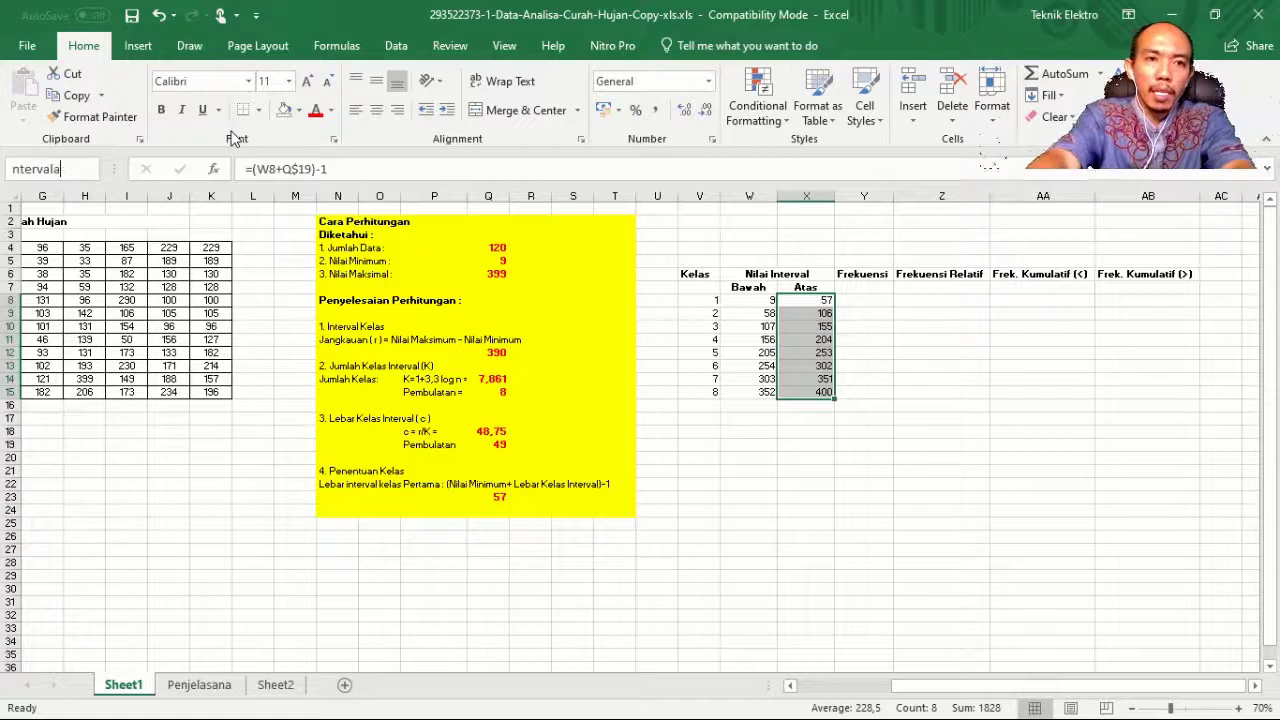
type("tas")
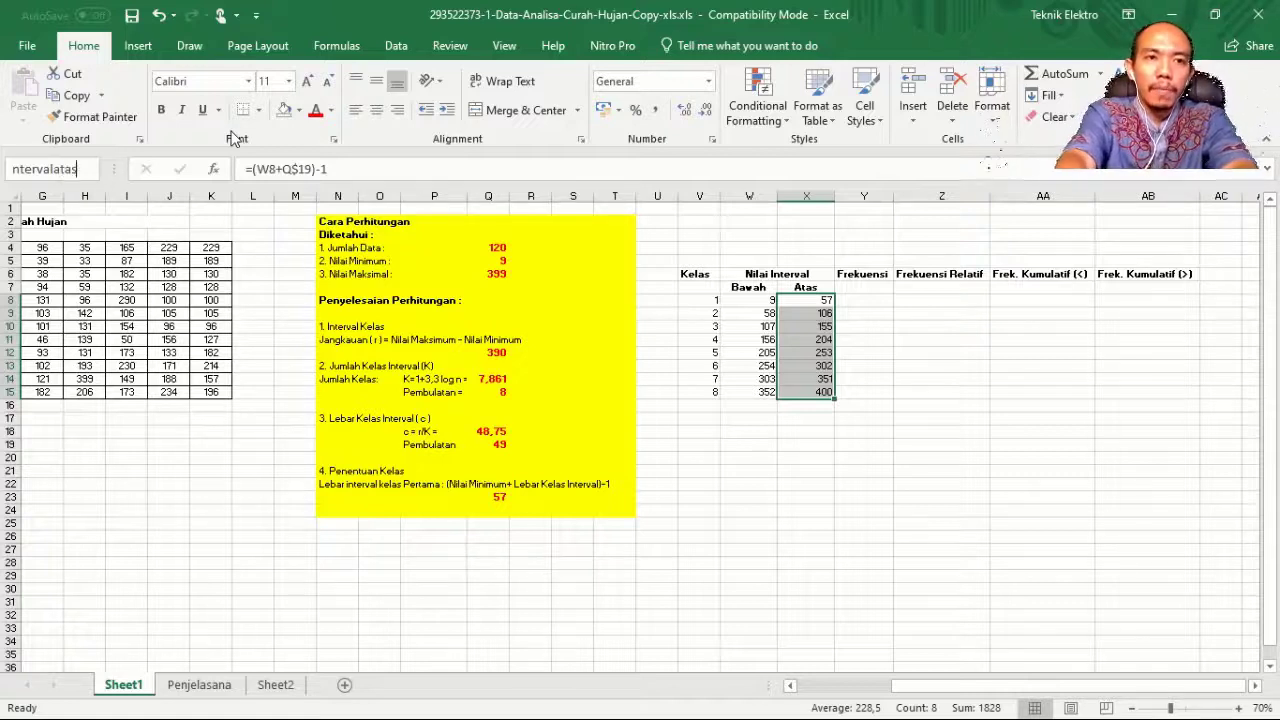
key("Return")
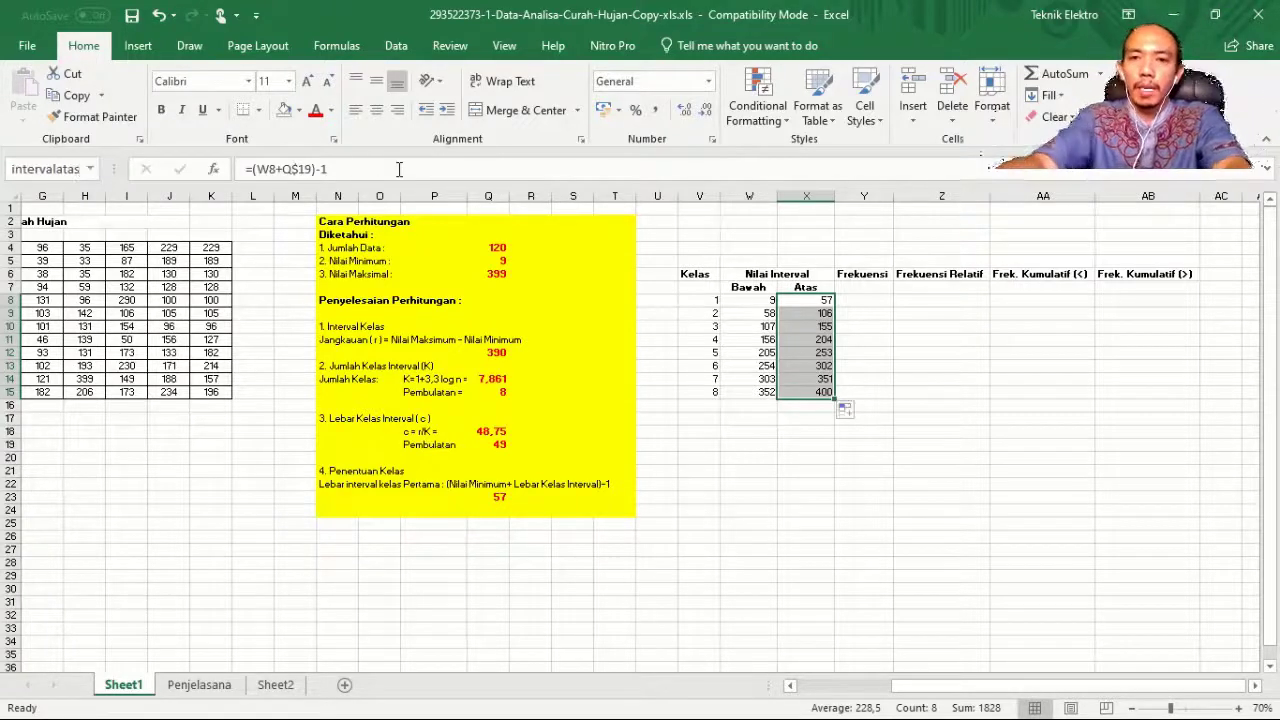
- Enter =FREQUENCY(hujan;intervalatas) as an array formula across Y8:Y15
left_click(866, 326)
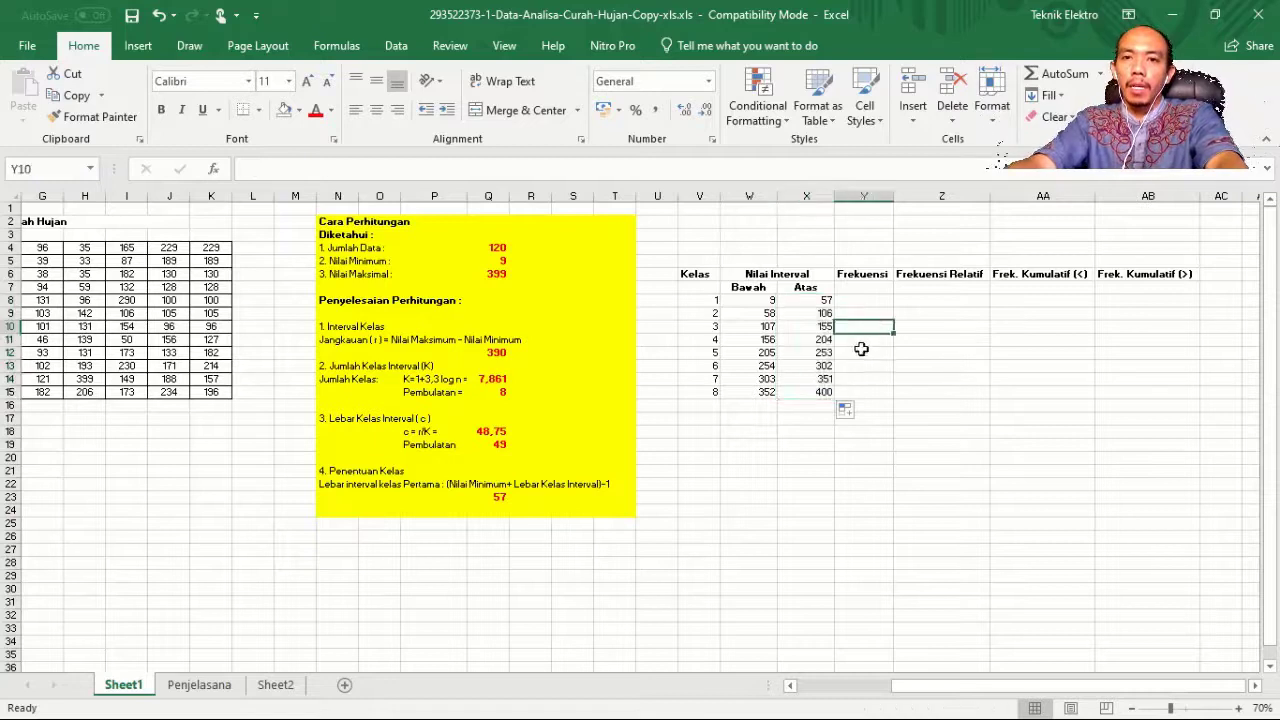
left_click(876, 303)
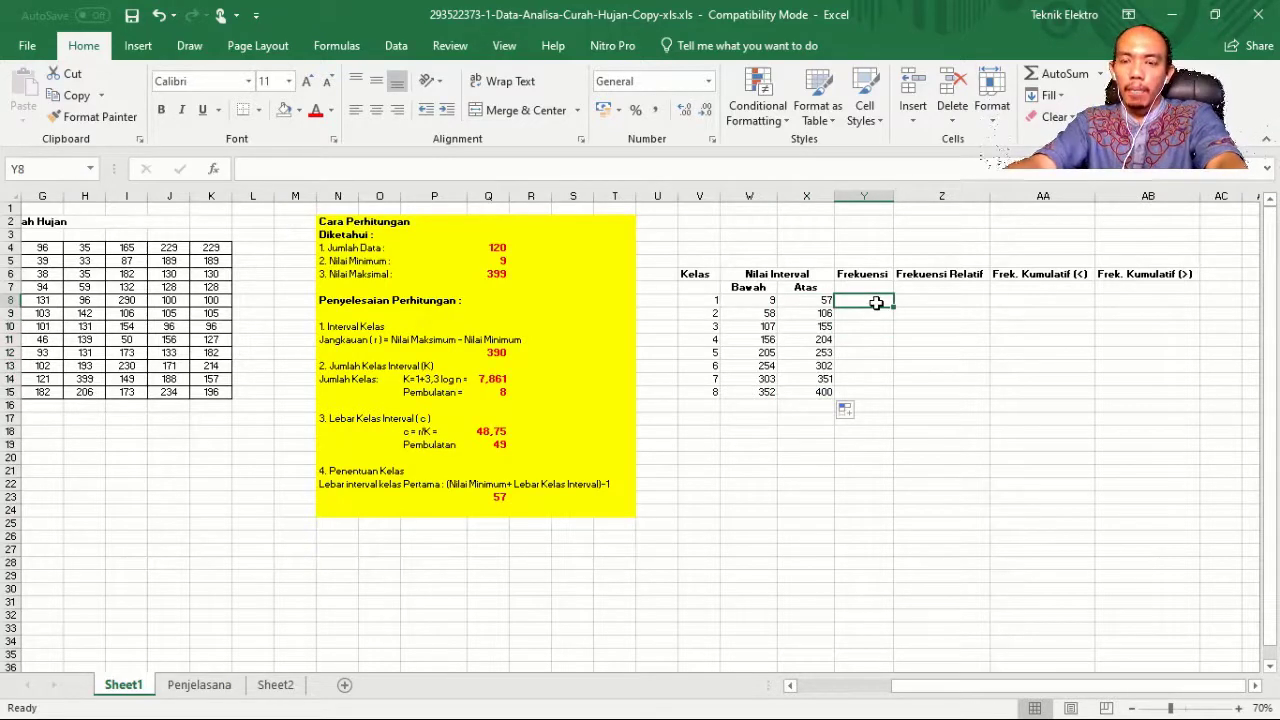
left_click_drag(876, 301, 876, 389)
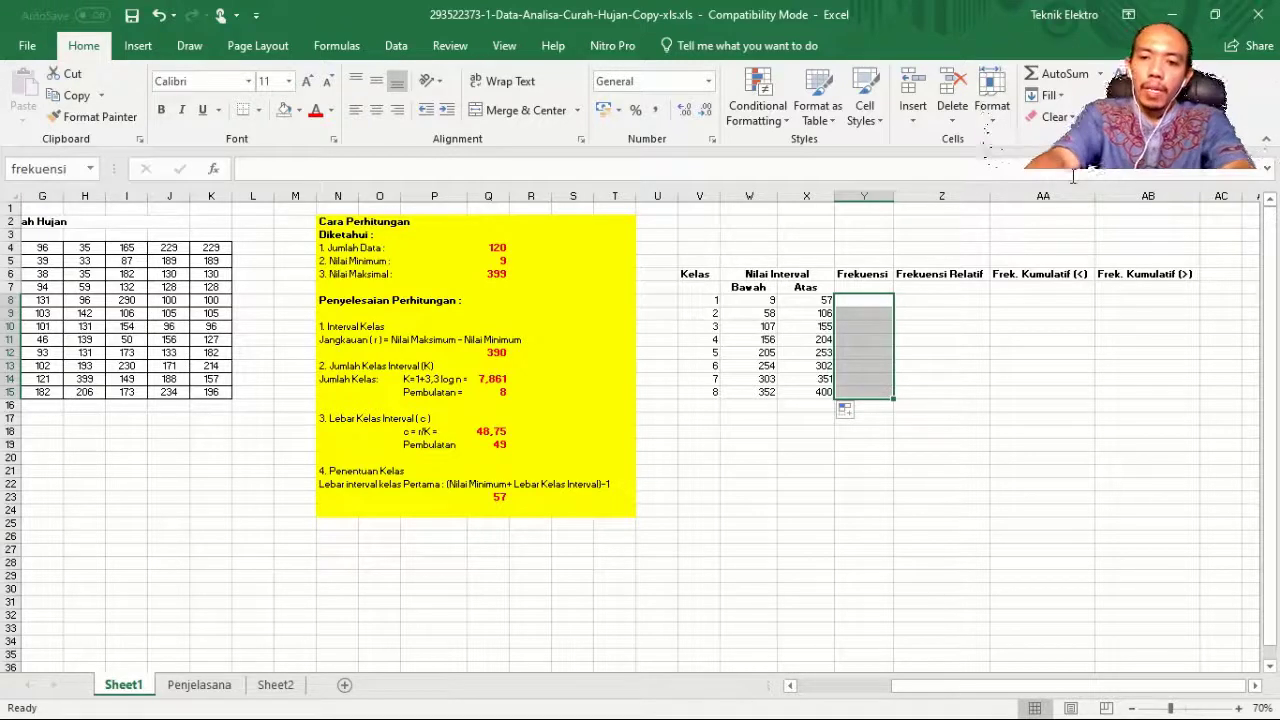
type("=")
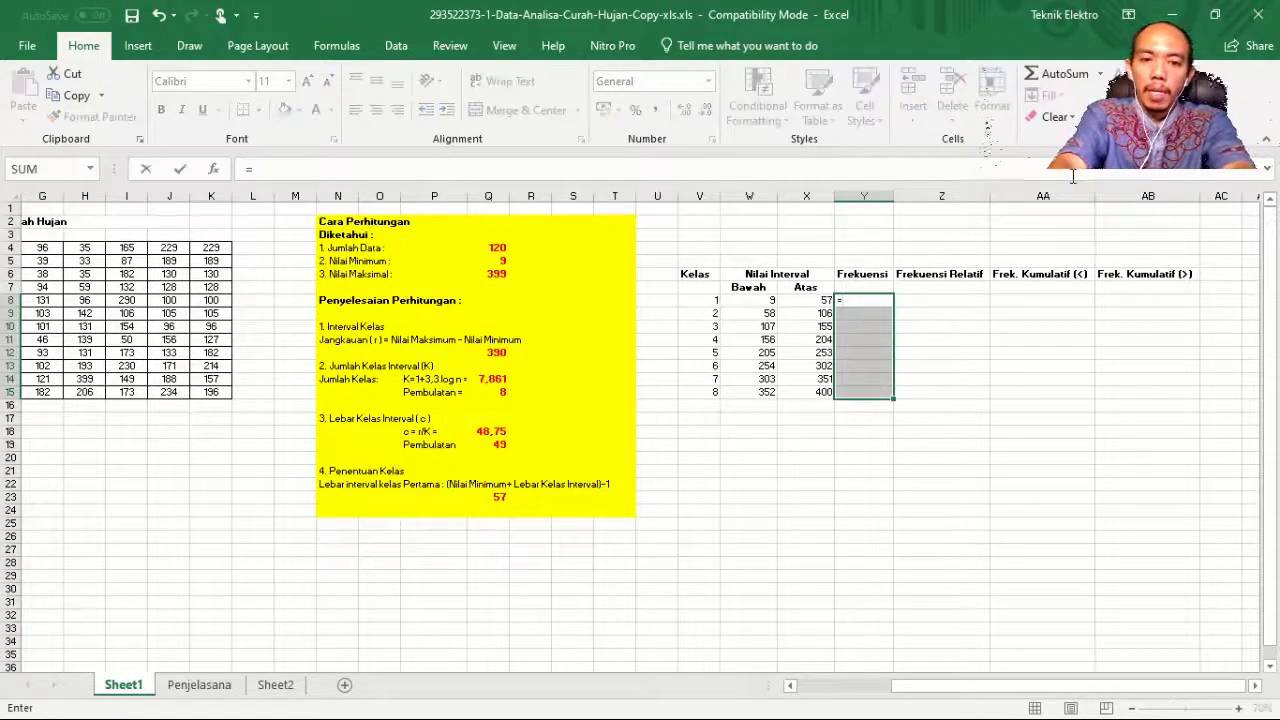
type("frequ")
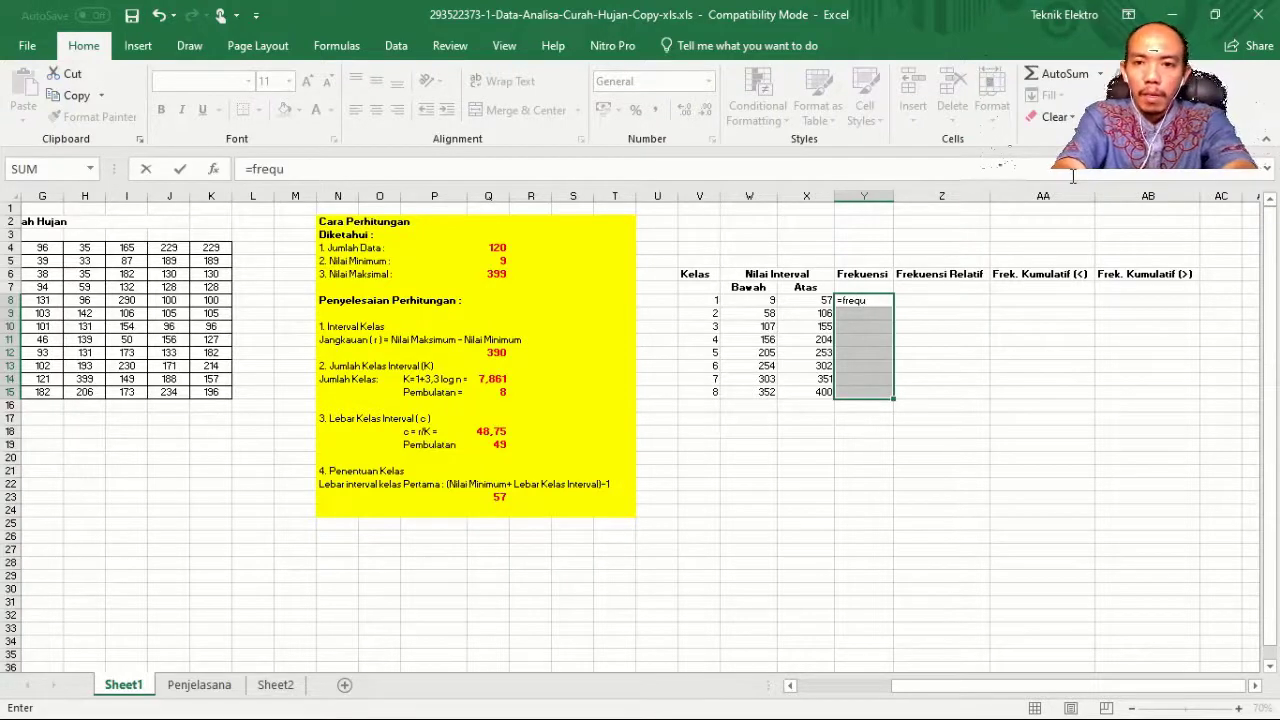
type("ency(")
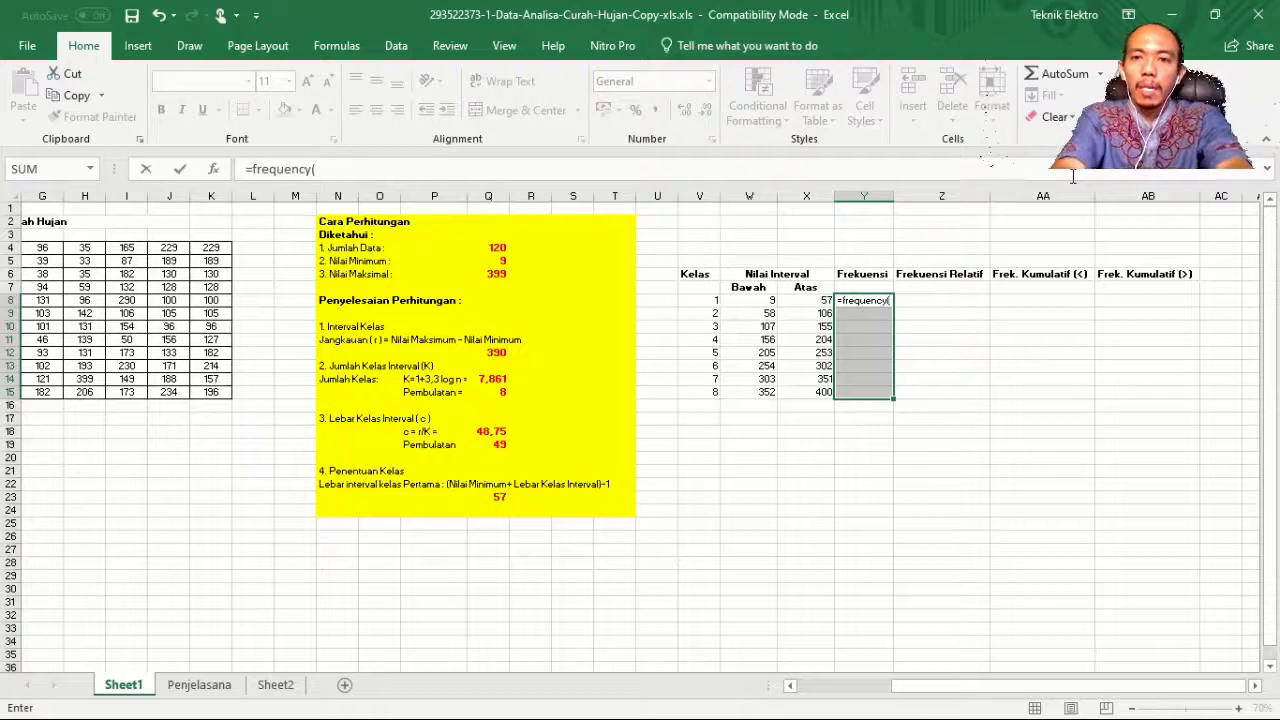
type("hu")
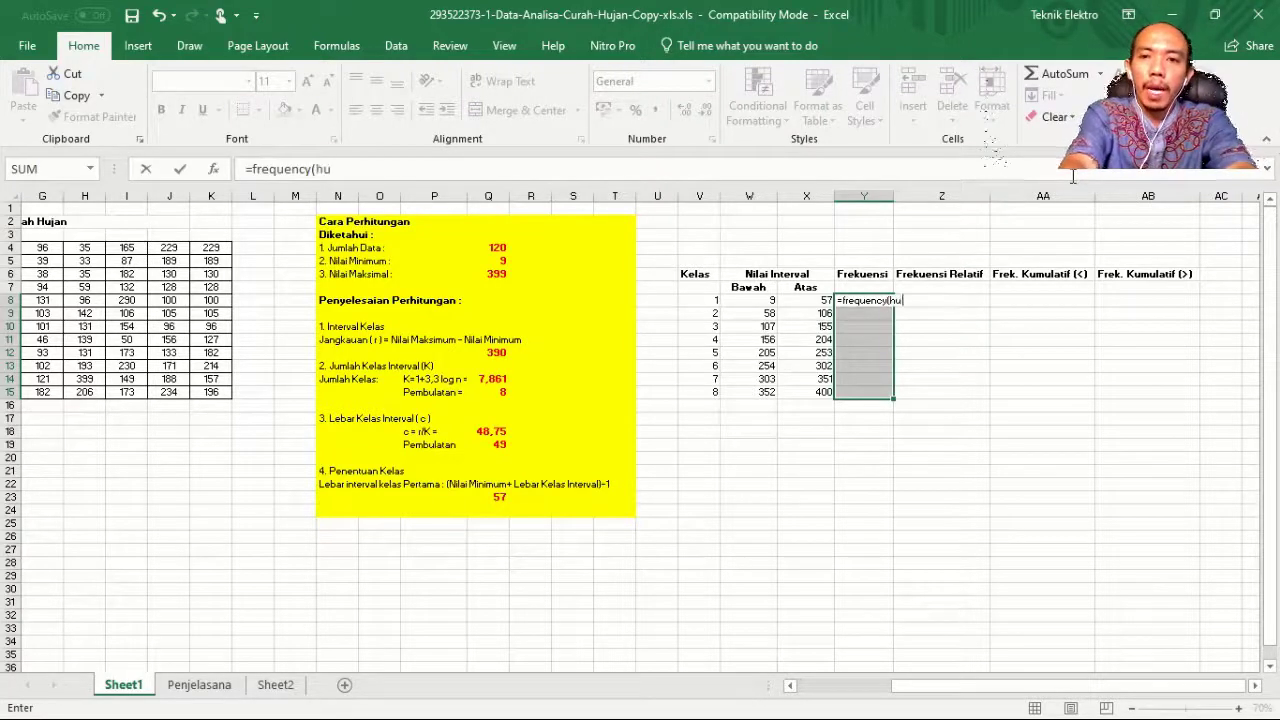
type("jan;i")
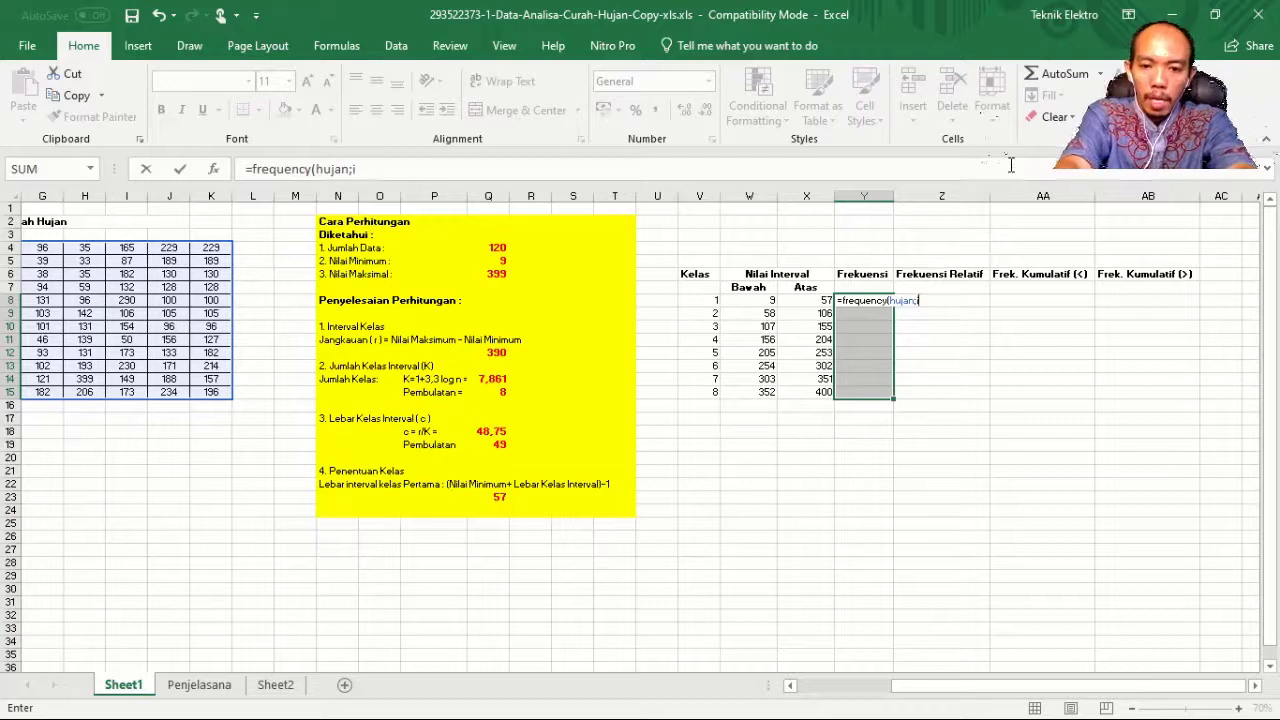
type("ntervaatas")
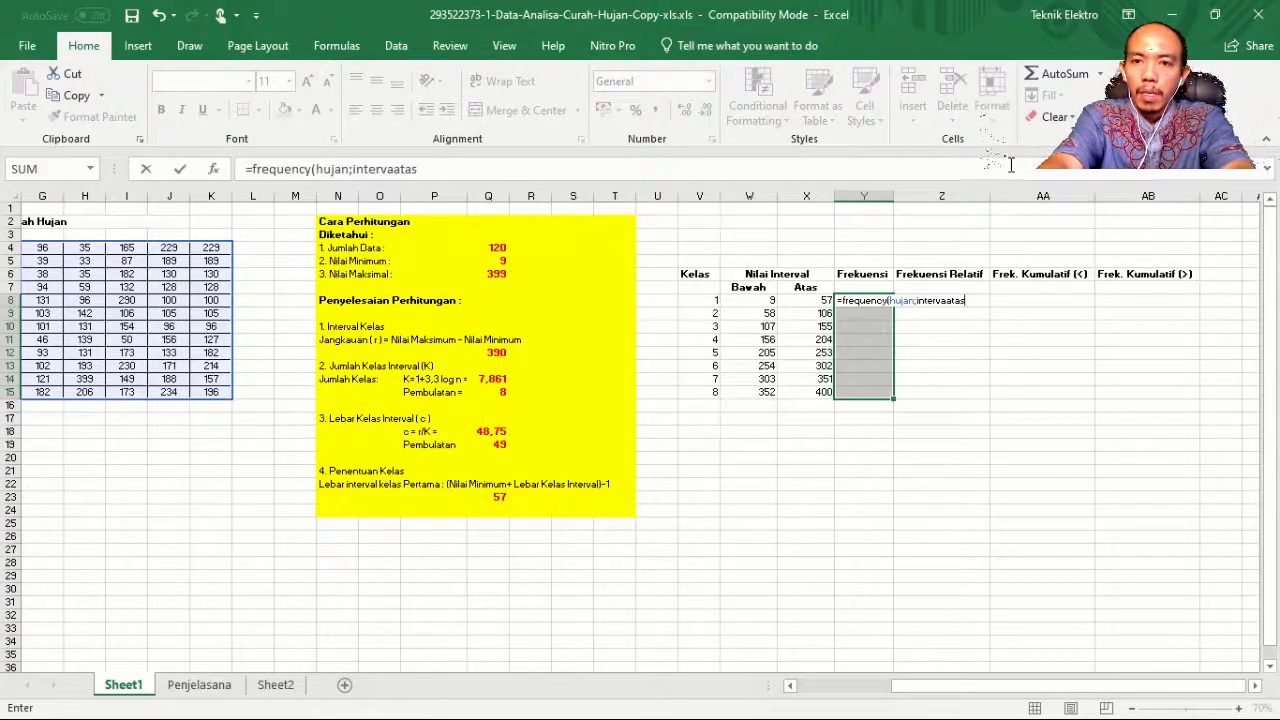
key("BackSpace")
key("BackSpace")
key("BackSpace")
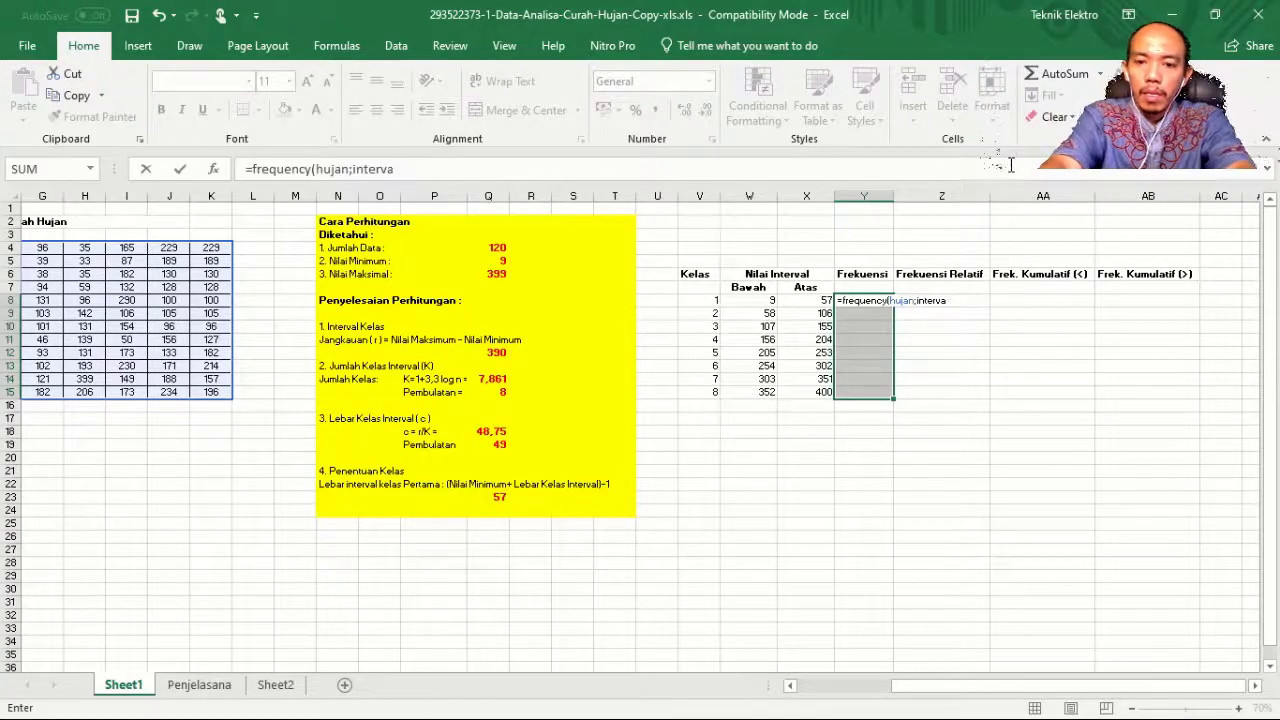
type("atas")
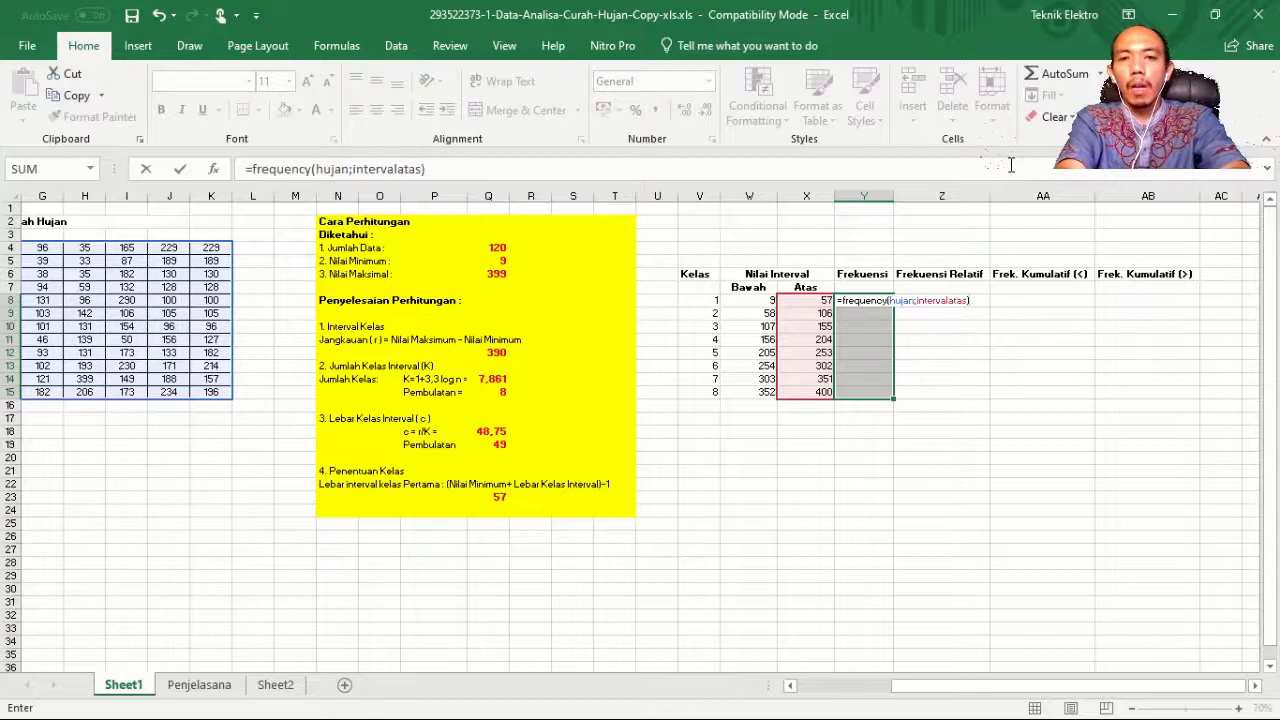
key("ctrl+shift+Return")
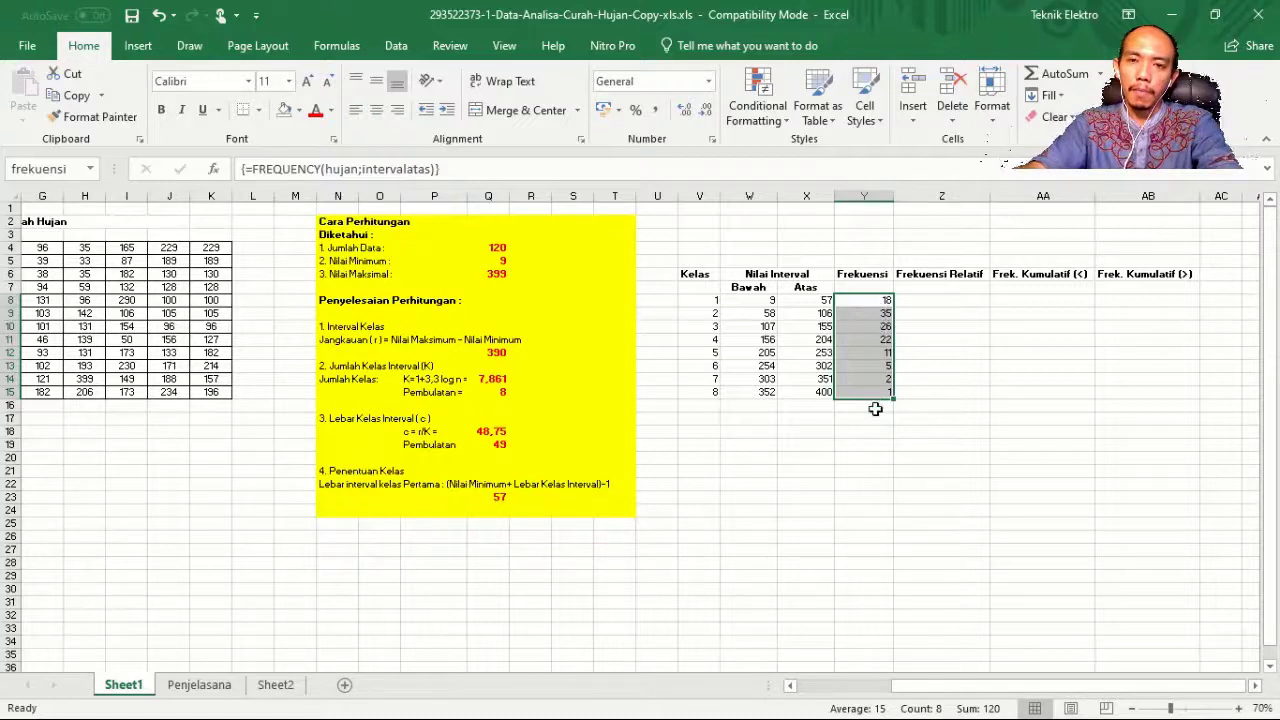
- Check the resulting counts 18, 35, 26, 22, 11, 5, 2, 1 down the column
left_click(871, 318)
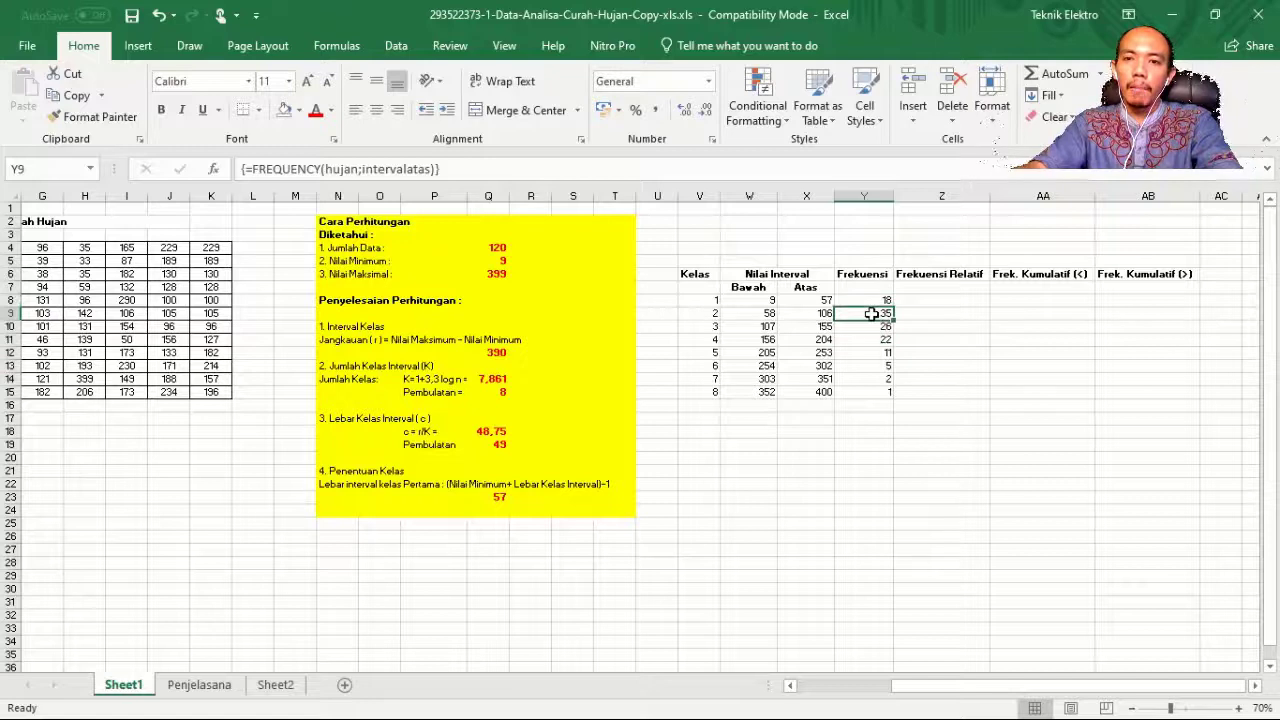
left_click(866, 339)
left_click(866, 352)
left_click(870, 378)
left_click(869, 391)
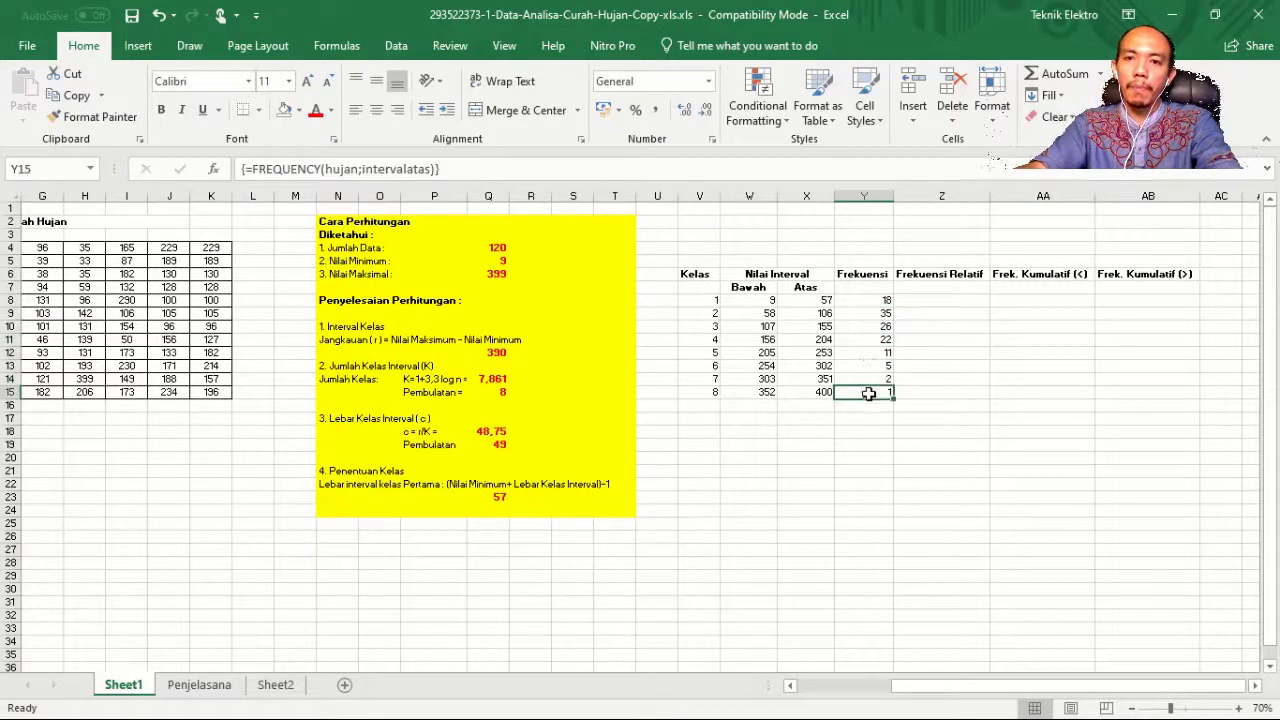
left_click(878, 313)
key("ctrl+shift+Down")
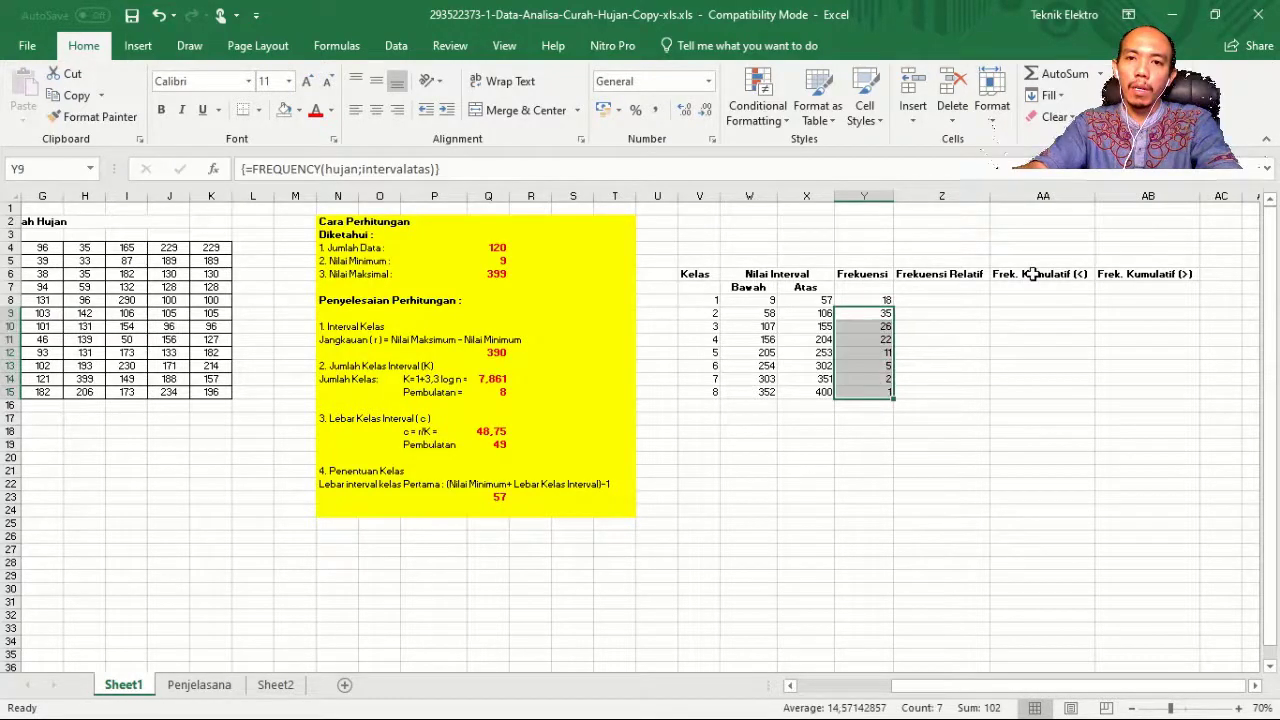
- Total the class frequencies Y8:Y15 in Y16 with SUM, giving 120
left_click(872, 405)
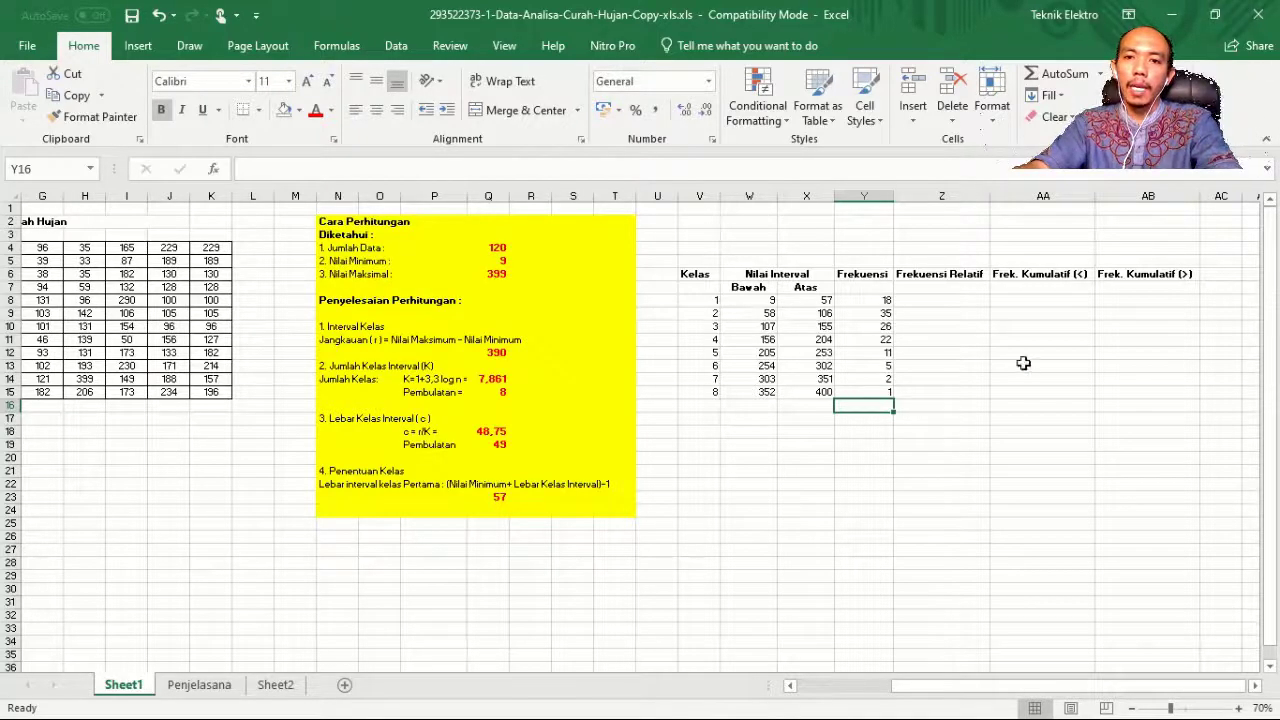
type("=sum")
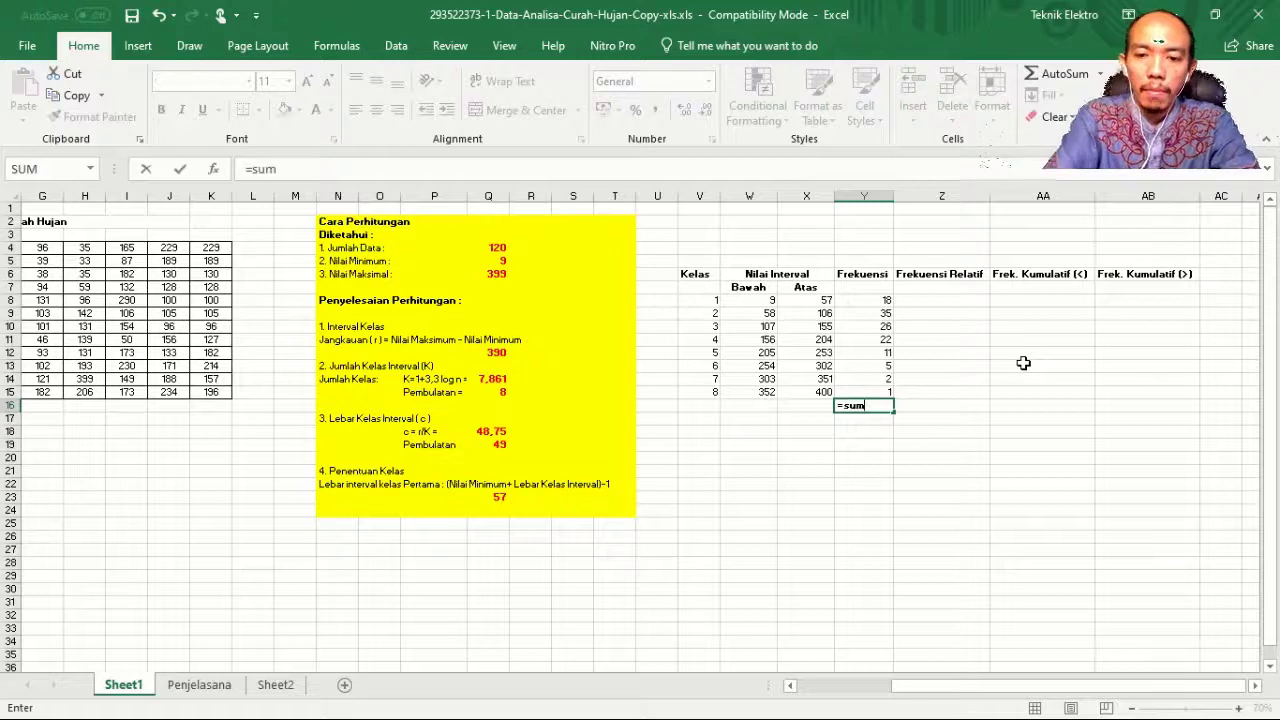
type("(")
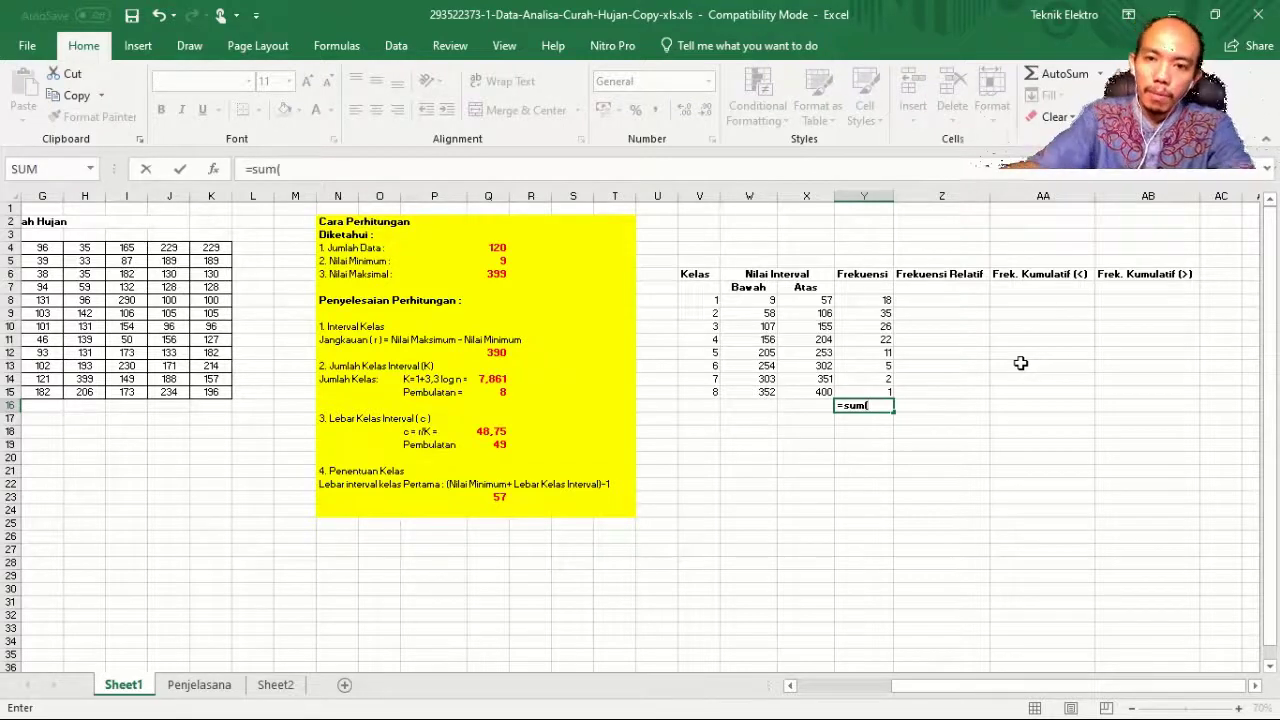
left_click_drag(866, 300, 866, 392)
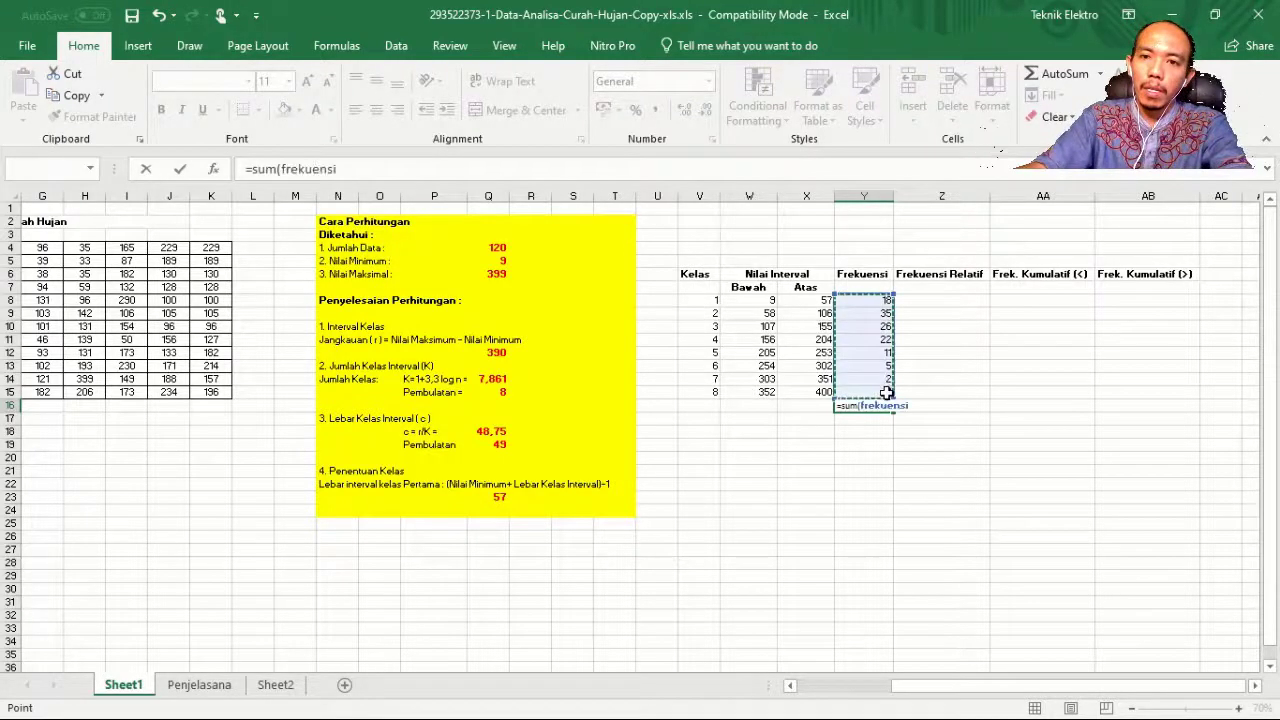
key("Return")
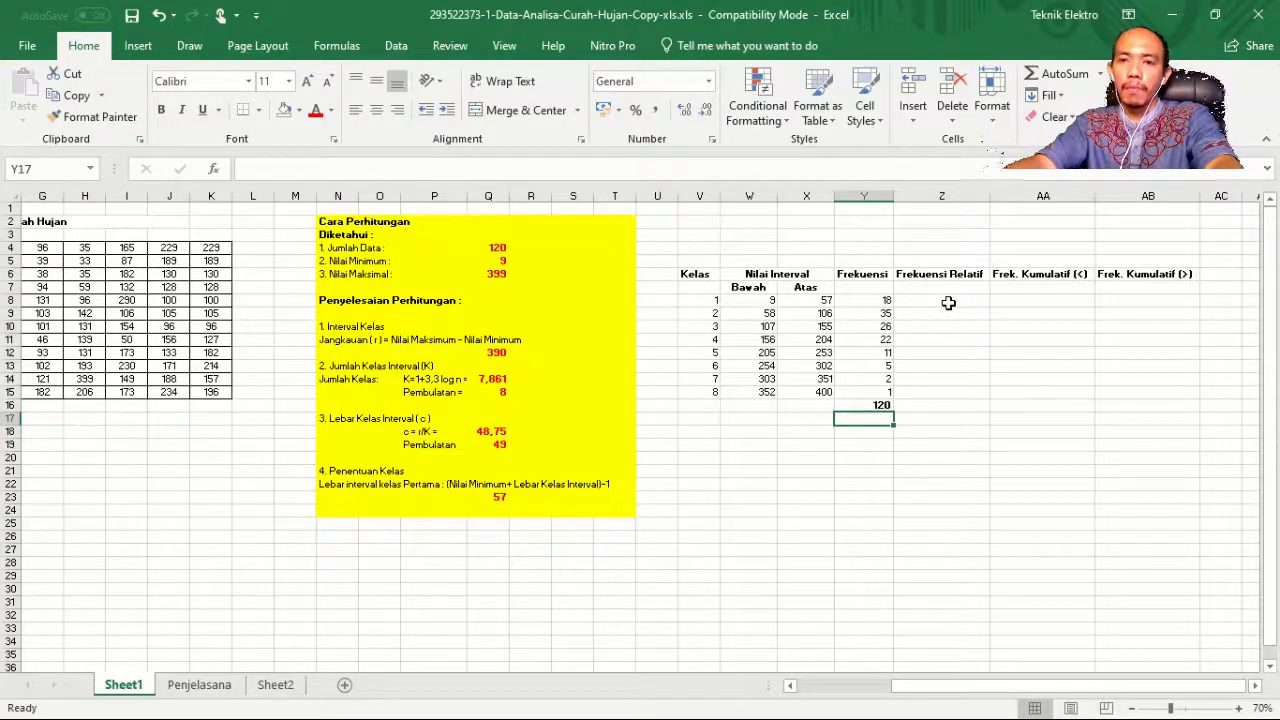
- Enter =(Y8/Y$16)*100 in Z8 for class 1's relative frequency
left_click(948, 302)
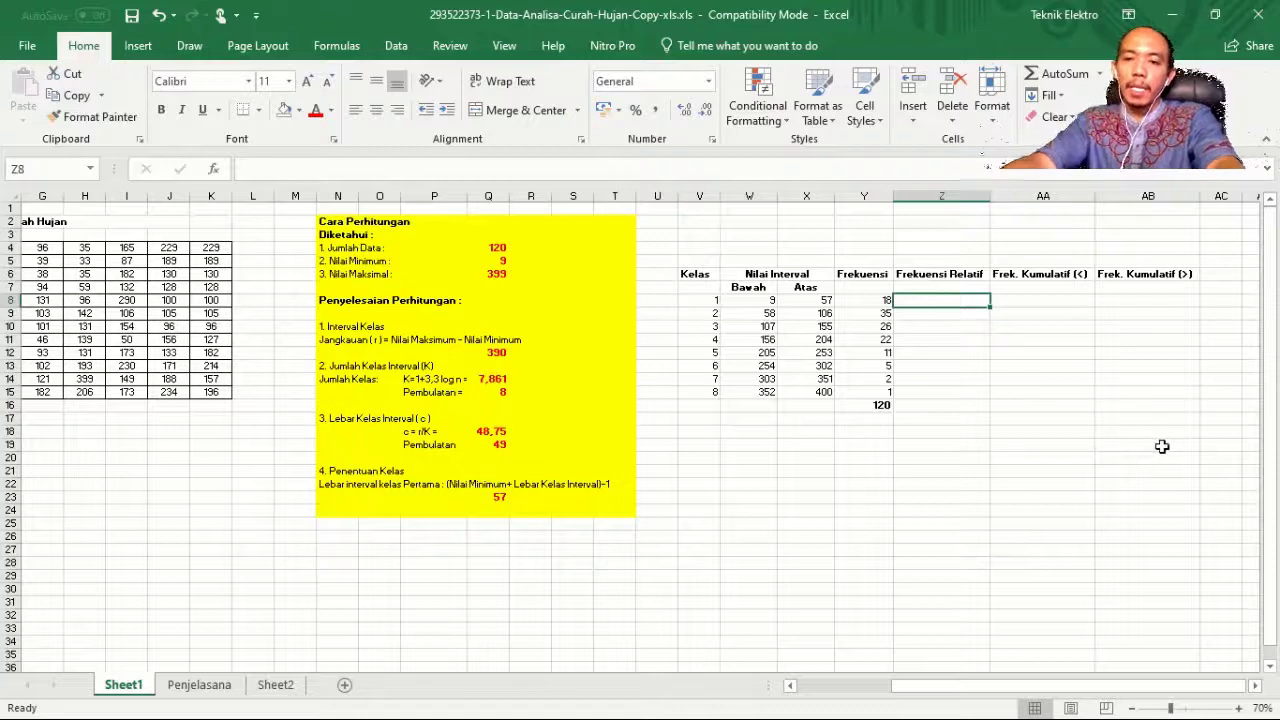
type("=")
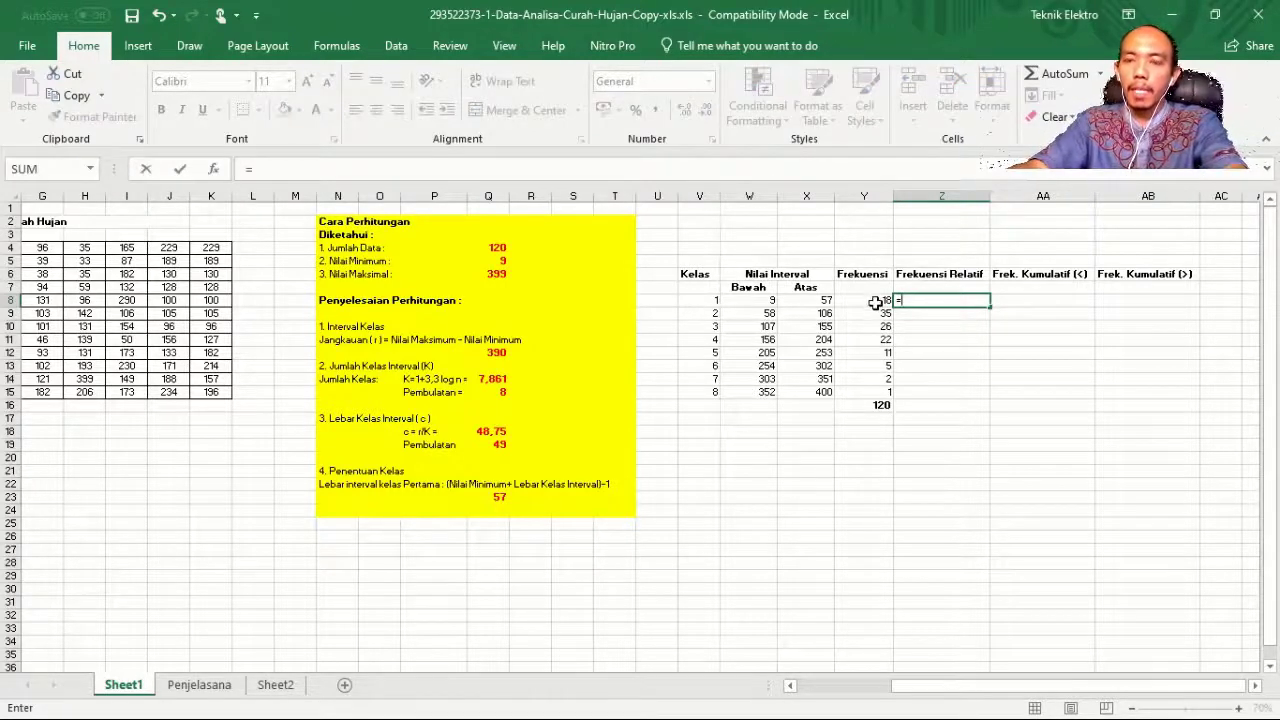
type("(")
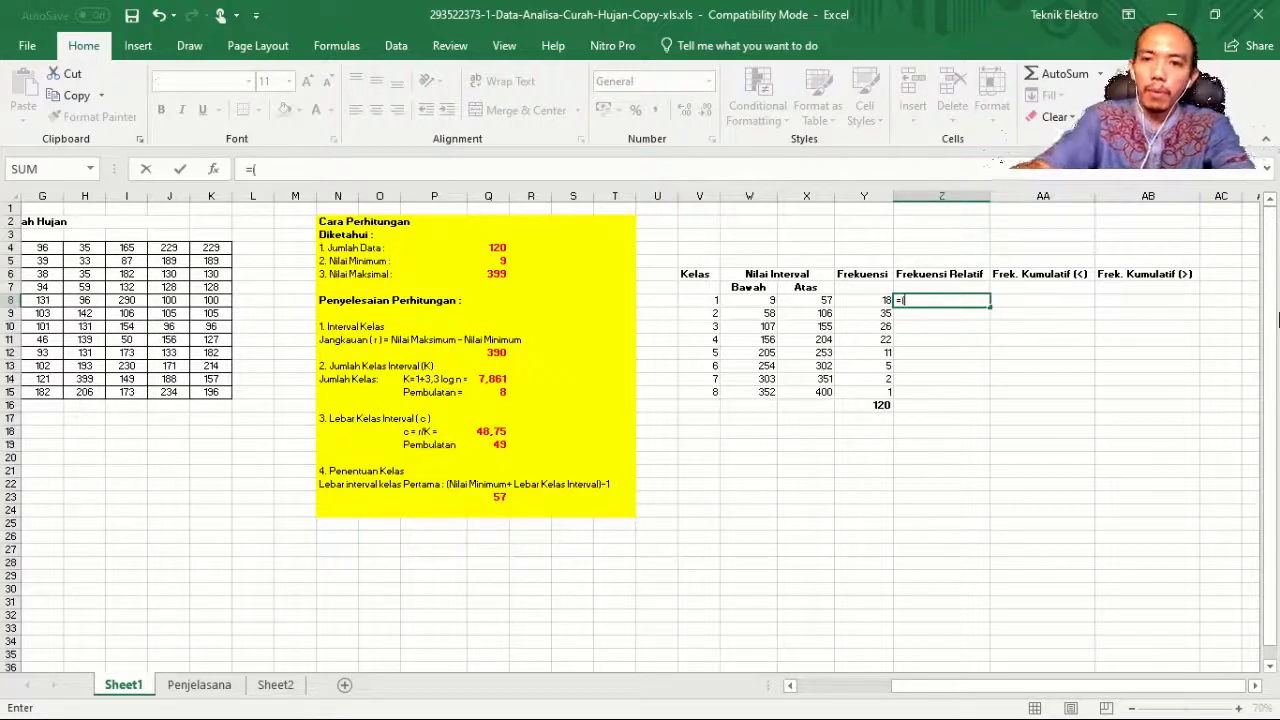
left_click(873, 301)
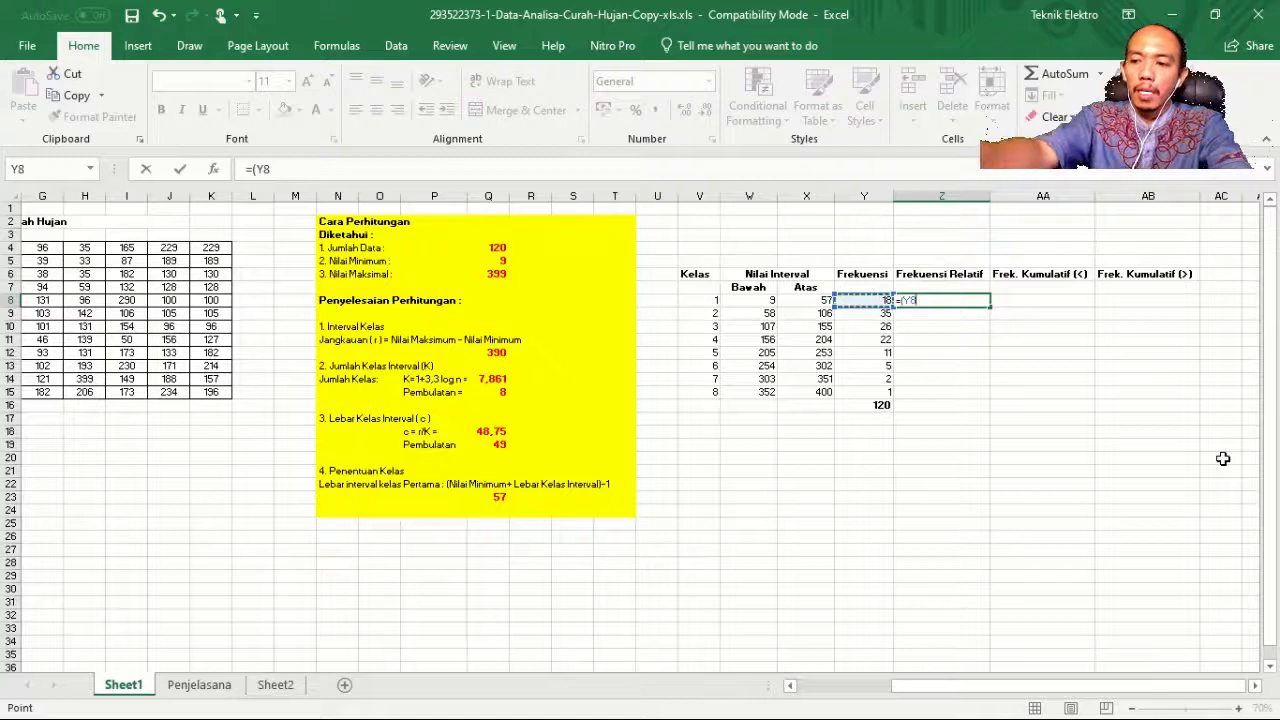
type("/")
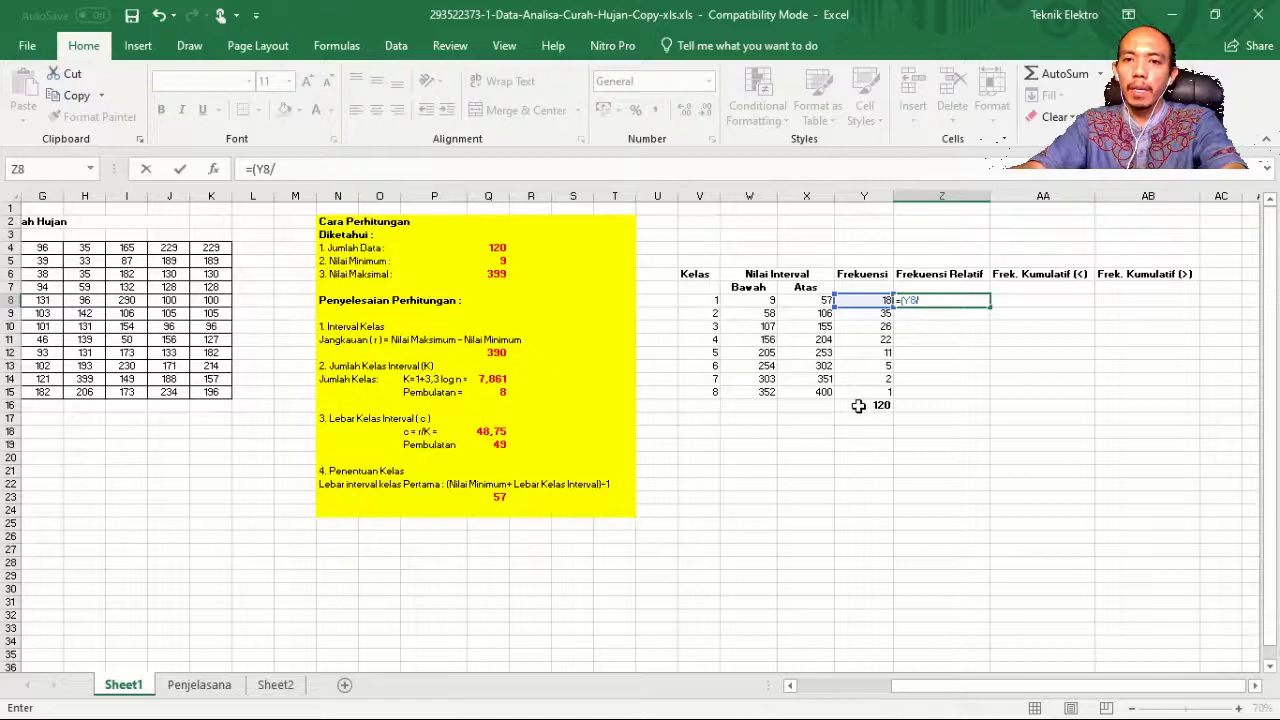
left_click(858, 405)
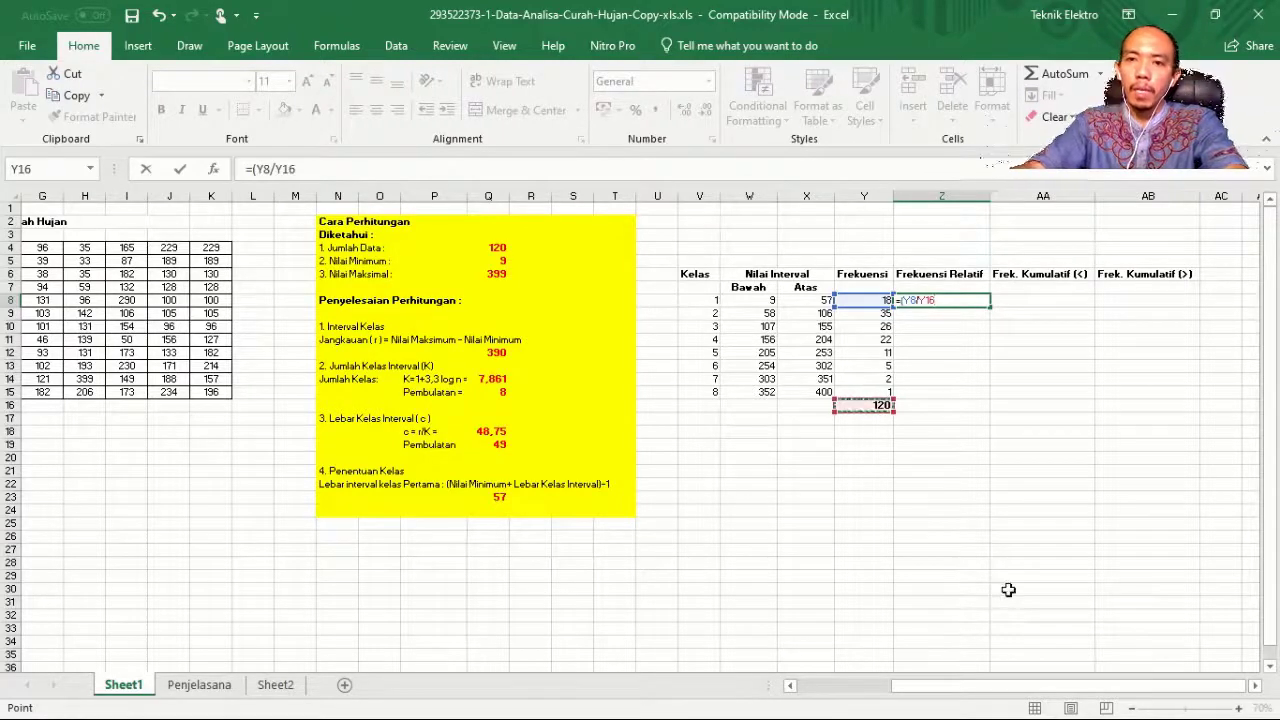
key("F2")
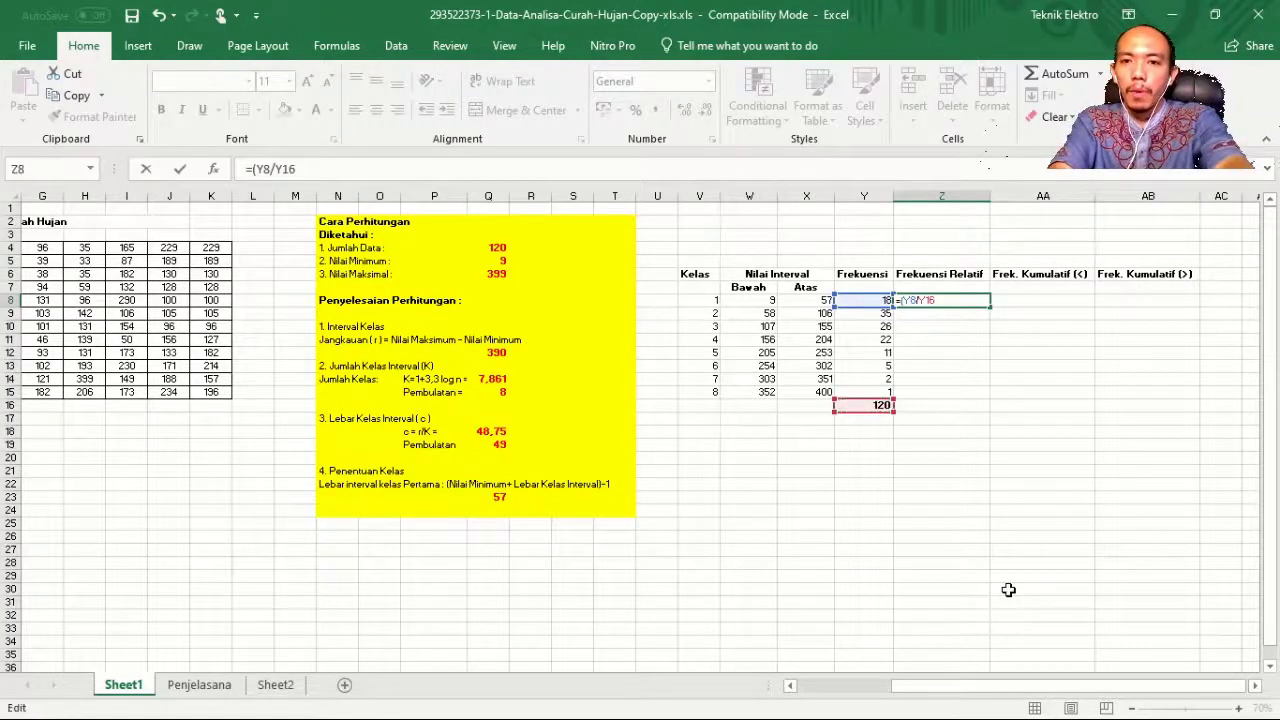
key("Left")
key("Left")
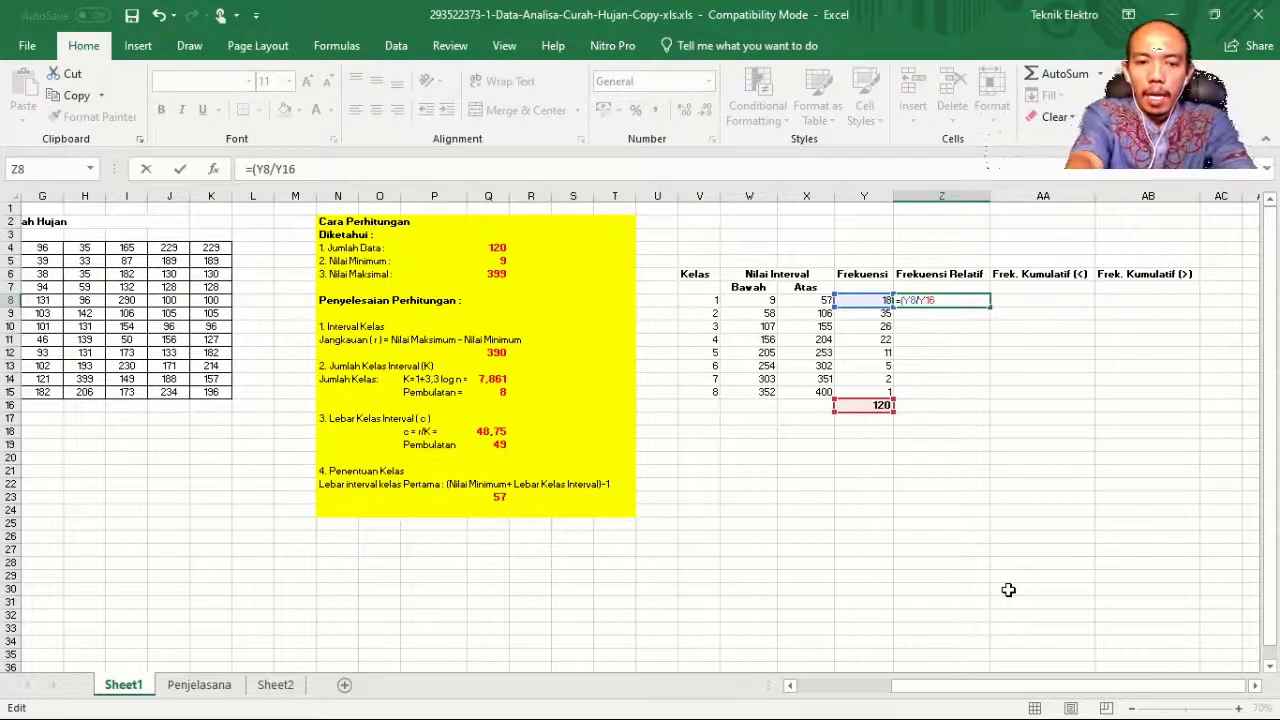
type("$")
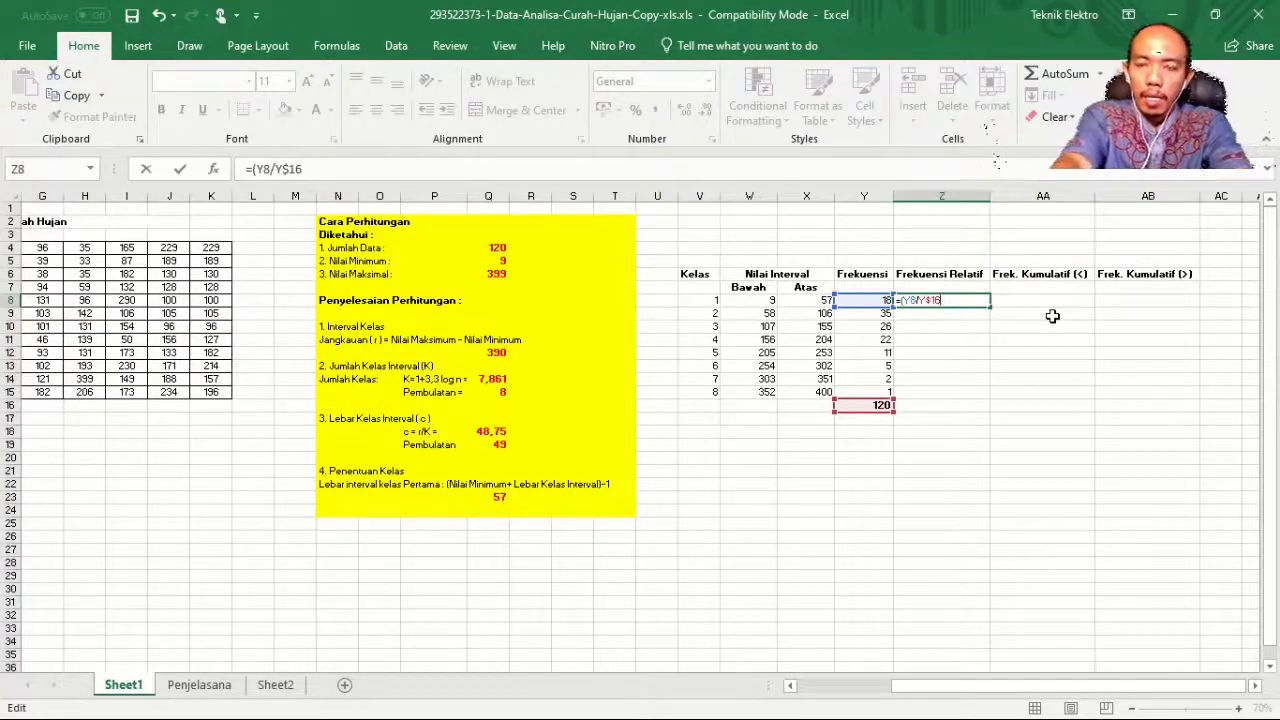
type(")")
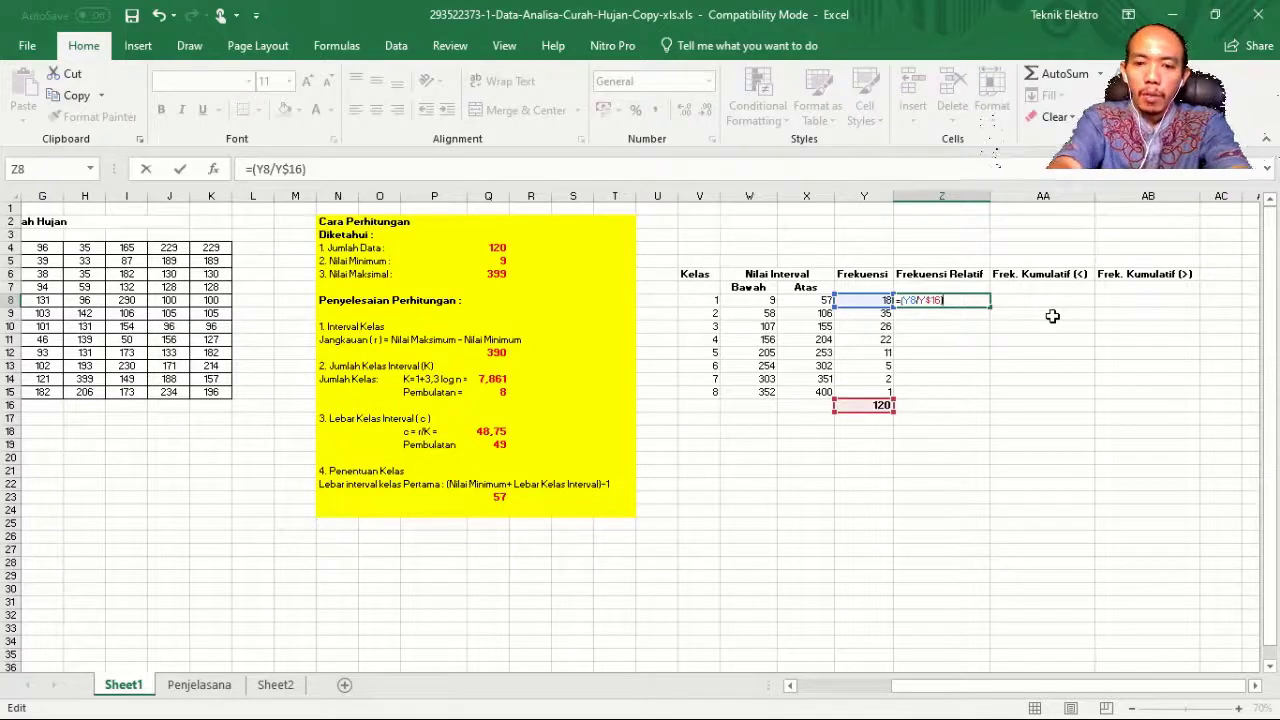
type("*")
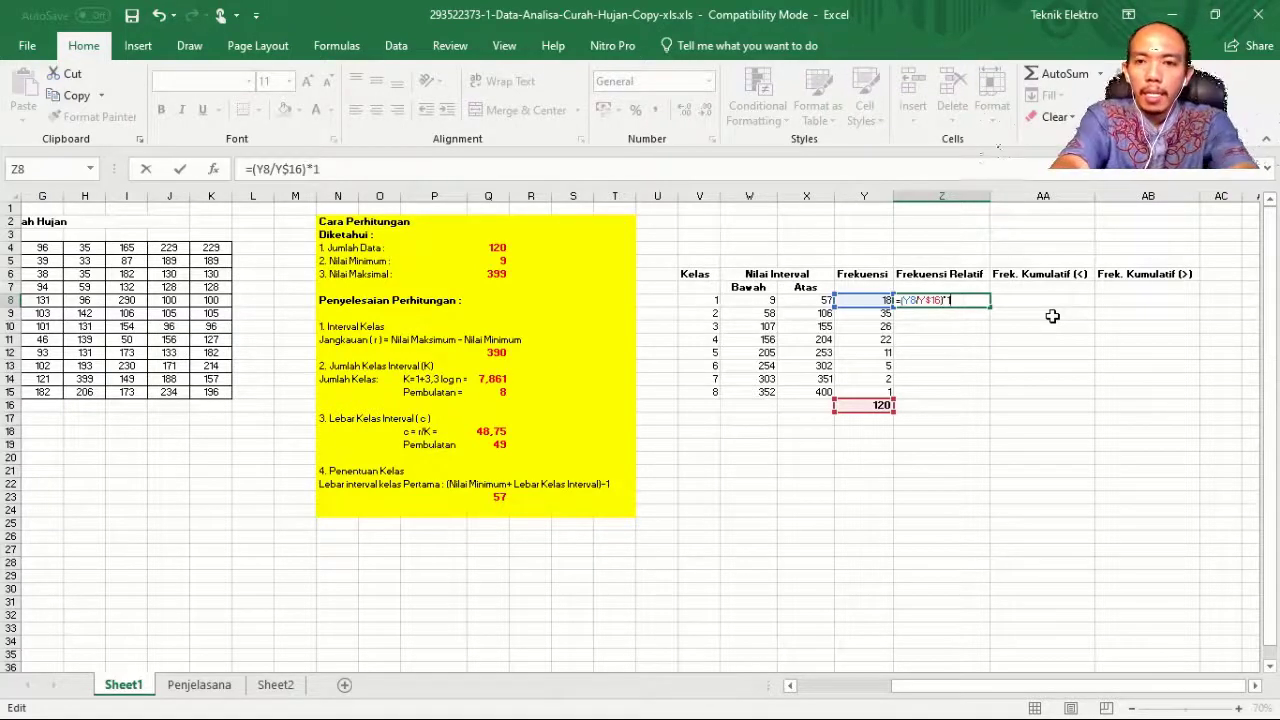
type("100")
key("Return")
- Fill the relative-frequency formula from Z8 down to Z15
left_click(961, 299)
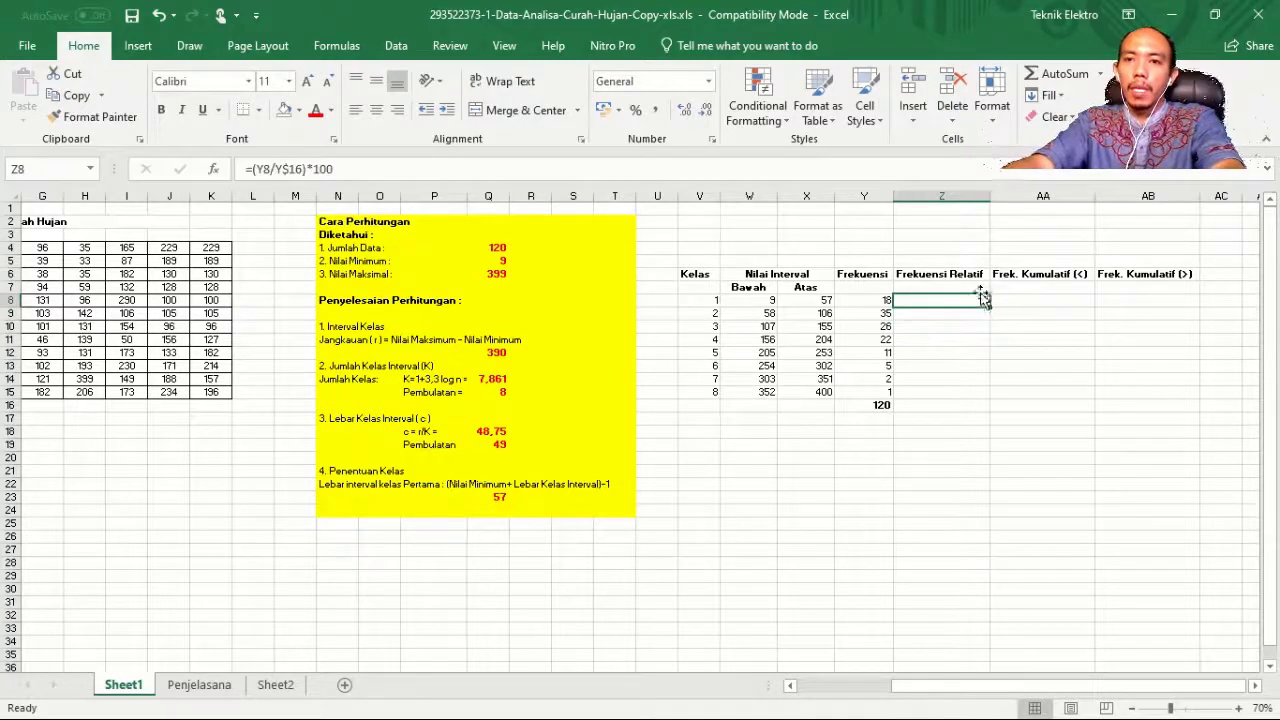
left_click_drag(989, 307, 993, 397)
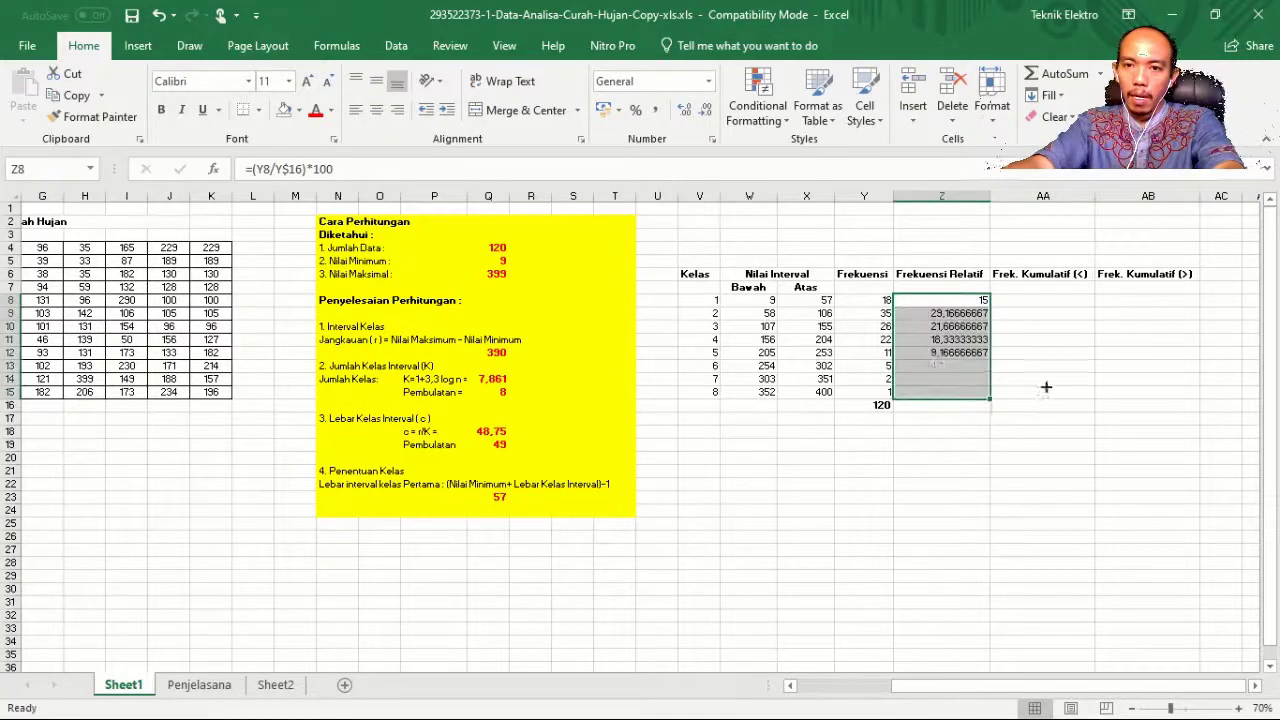
left_click(947, 409)
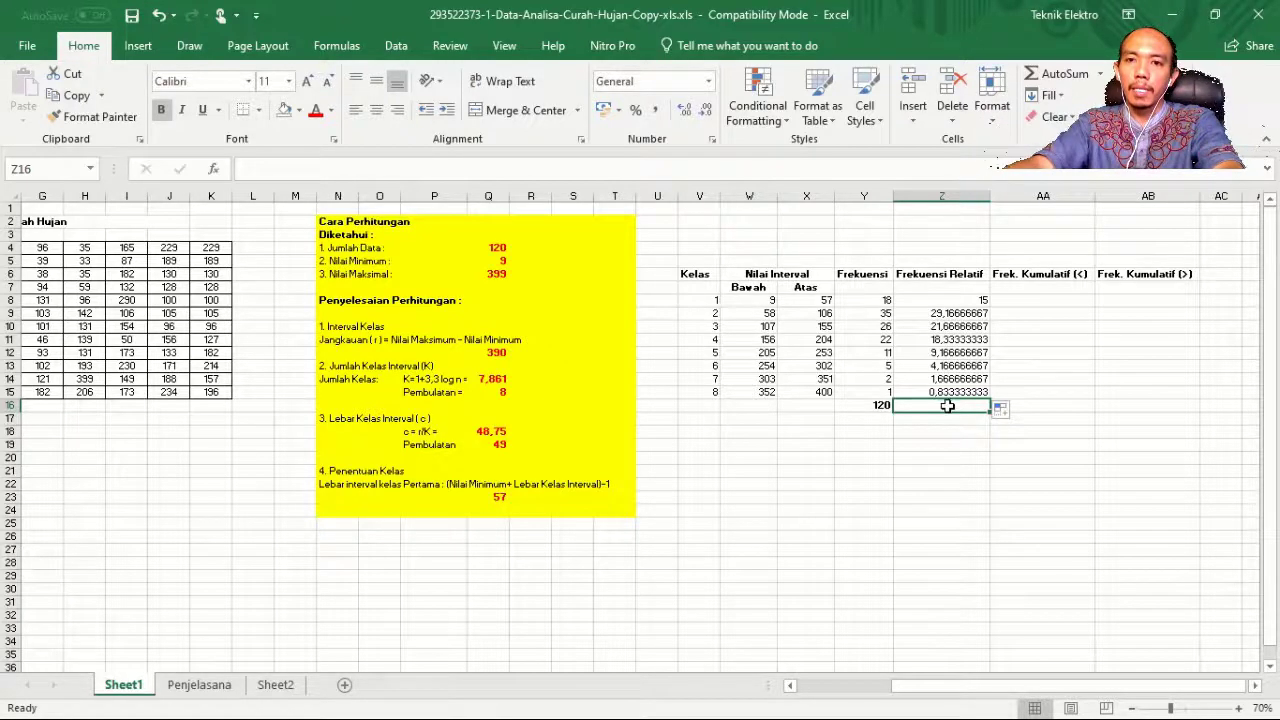
- Sum the relative frequencies Z8:Z15 in Z16, showing 100
type("=")
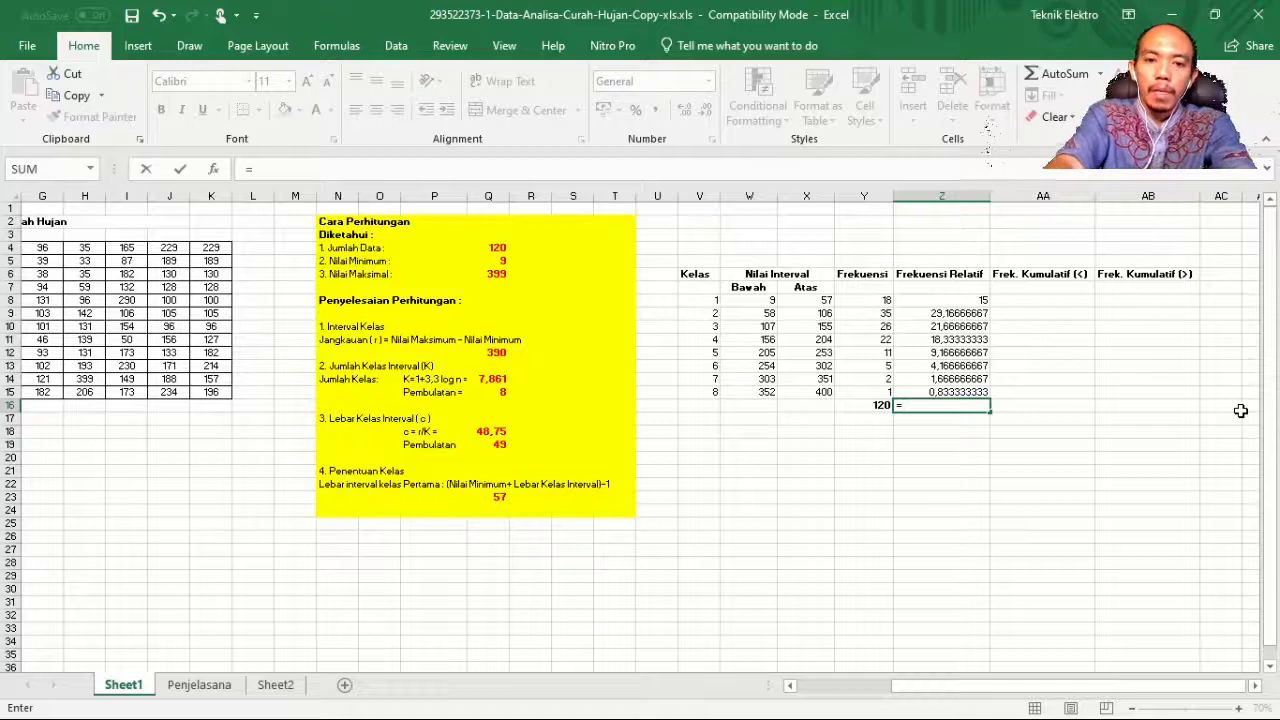
type("sum(")
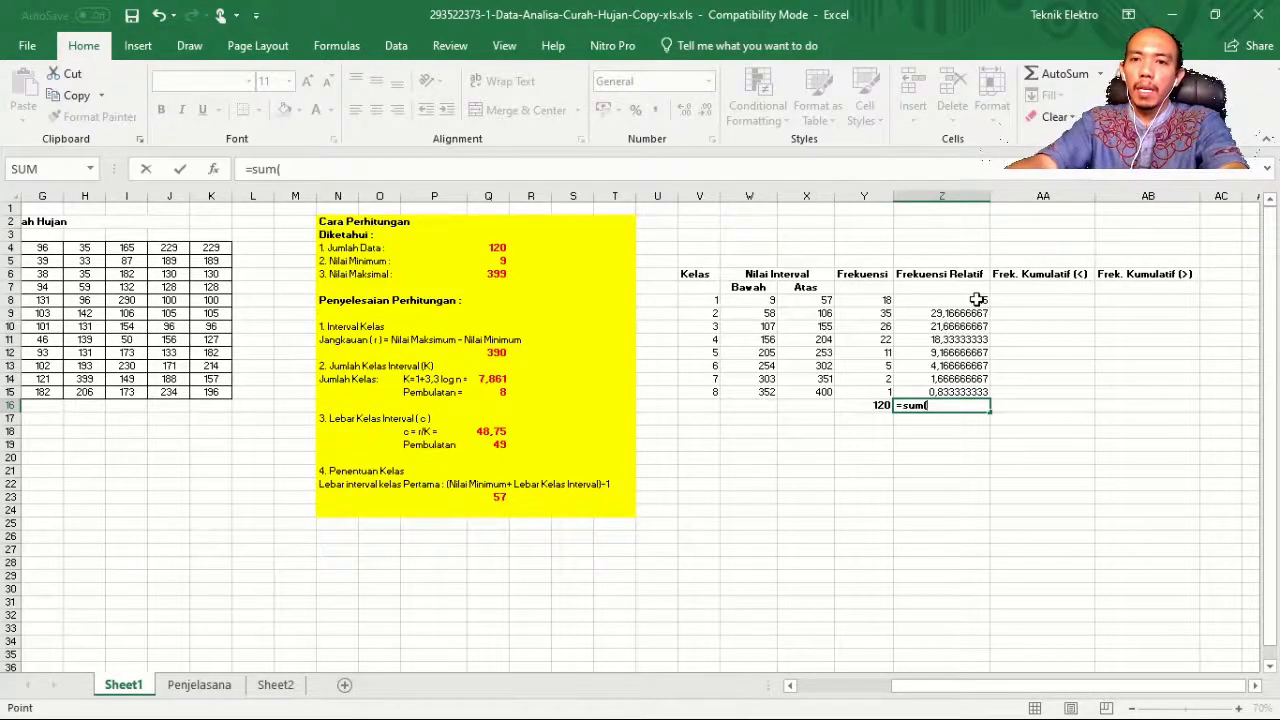
left_click_drag(977, 299, 977, 392)
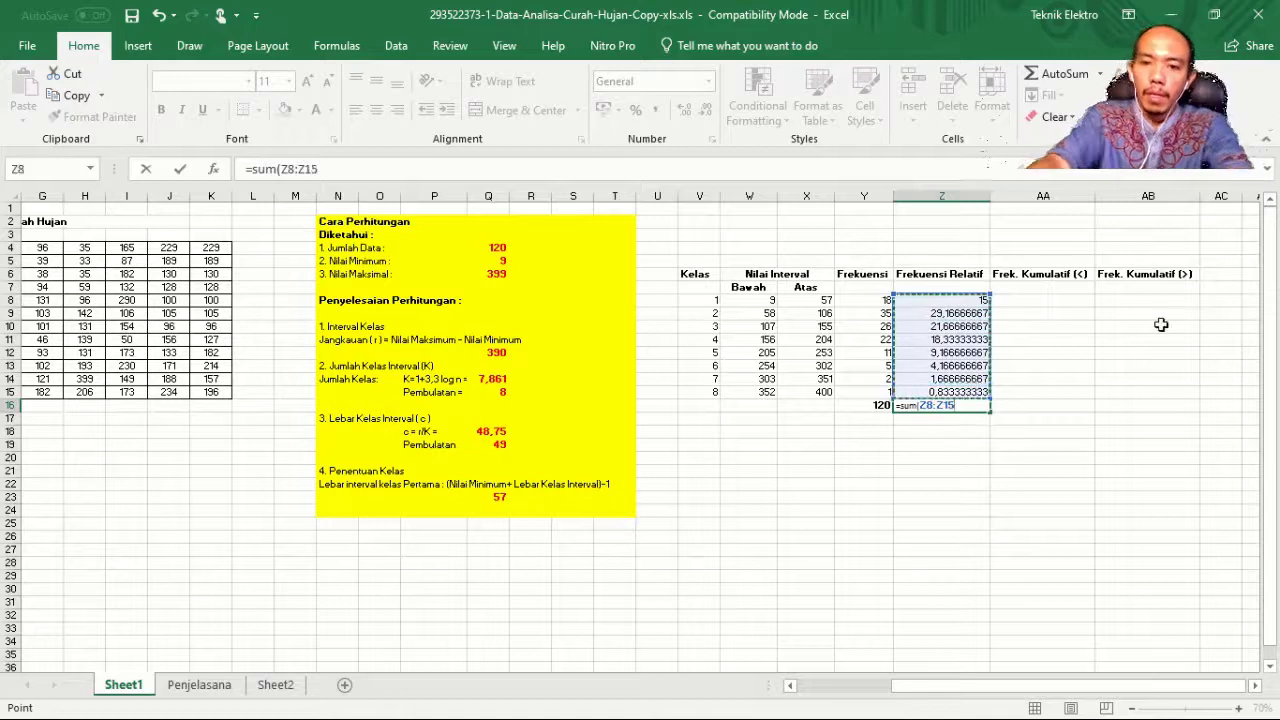
type(")")
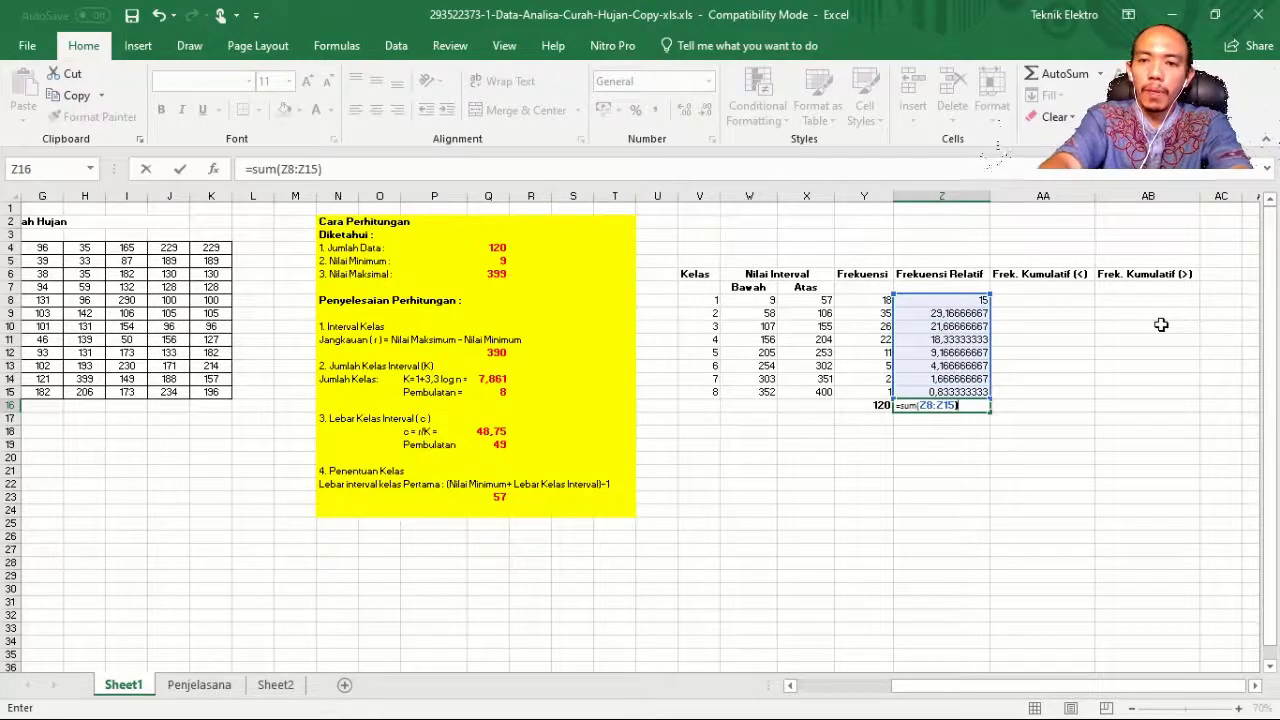
key("Return")
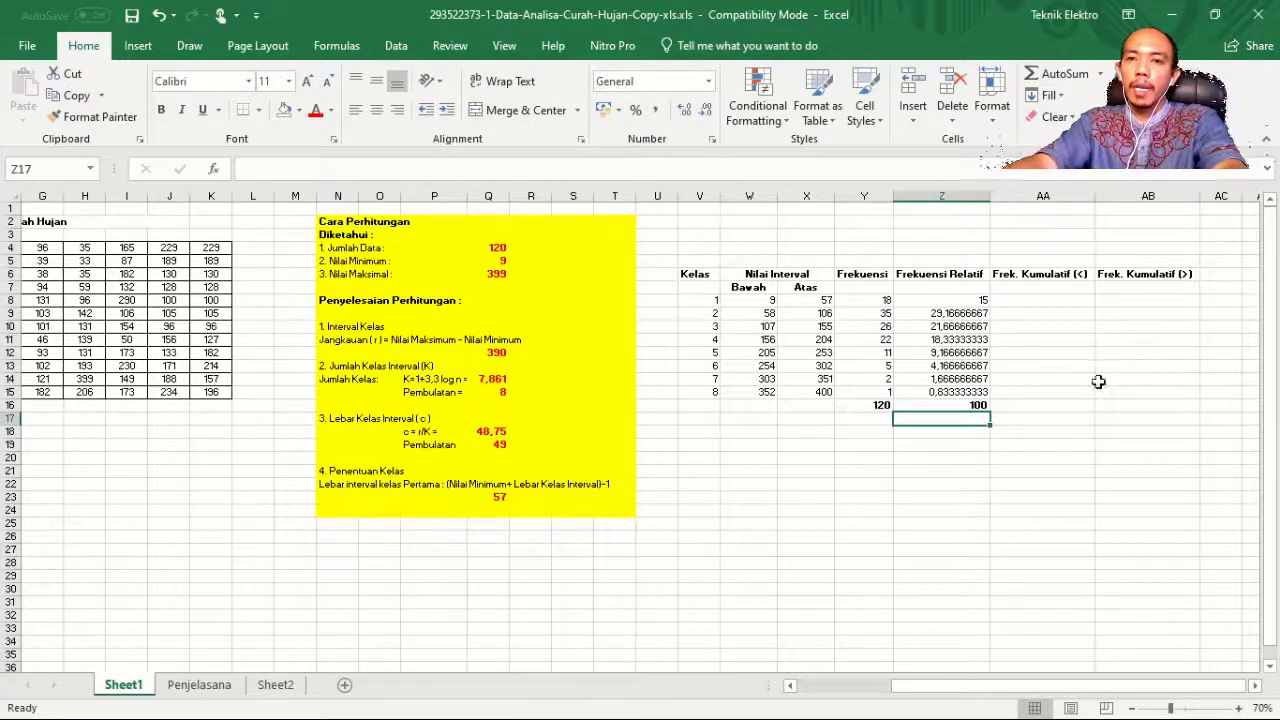
- Set AA8 to =Y8 as the first cumulative frequency, 18
left_click(1052, 301)
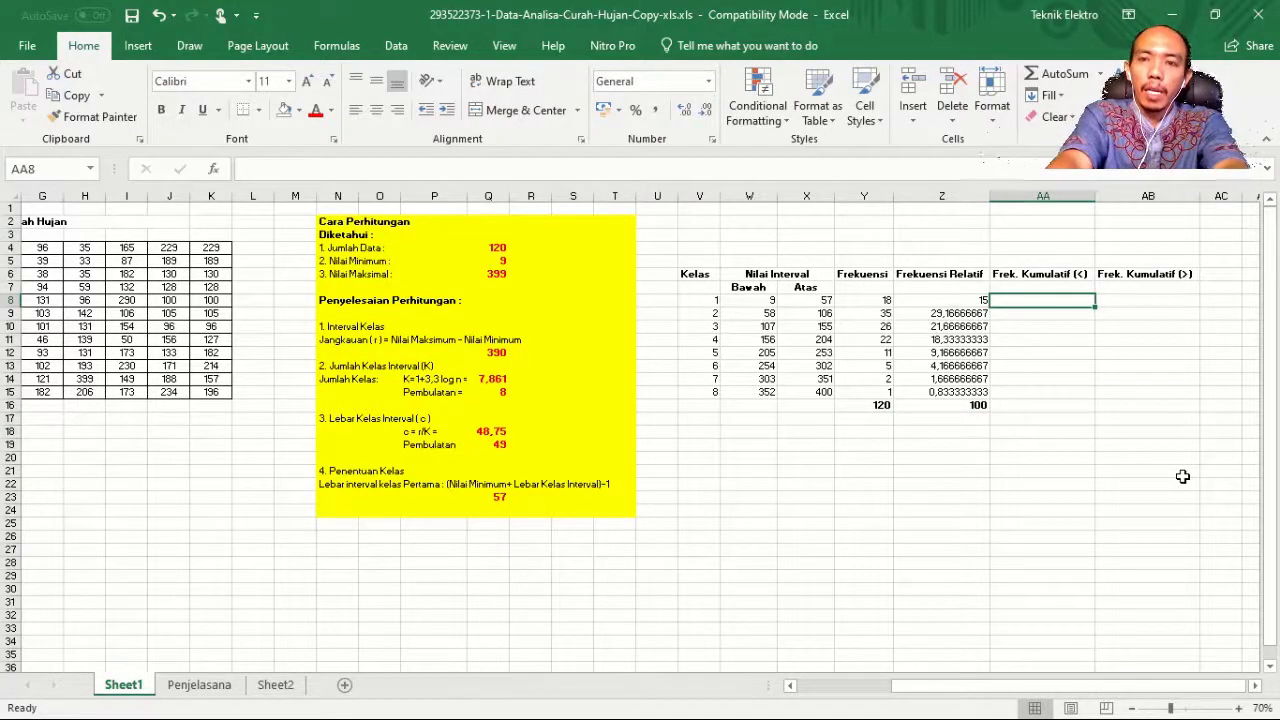
type("=0+")
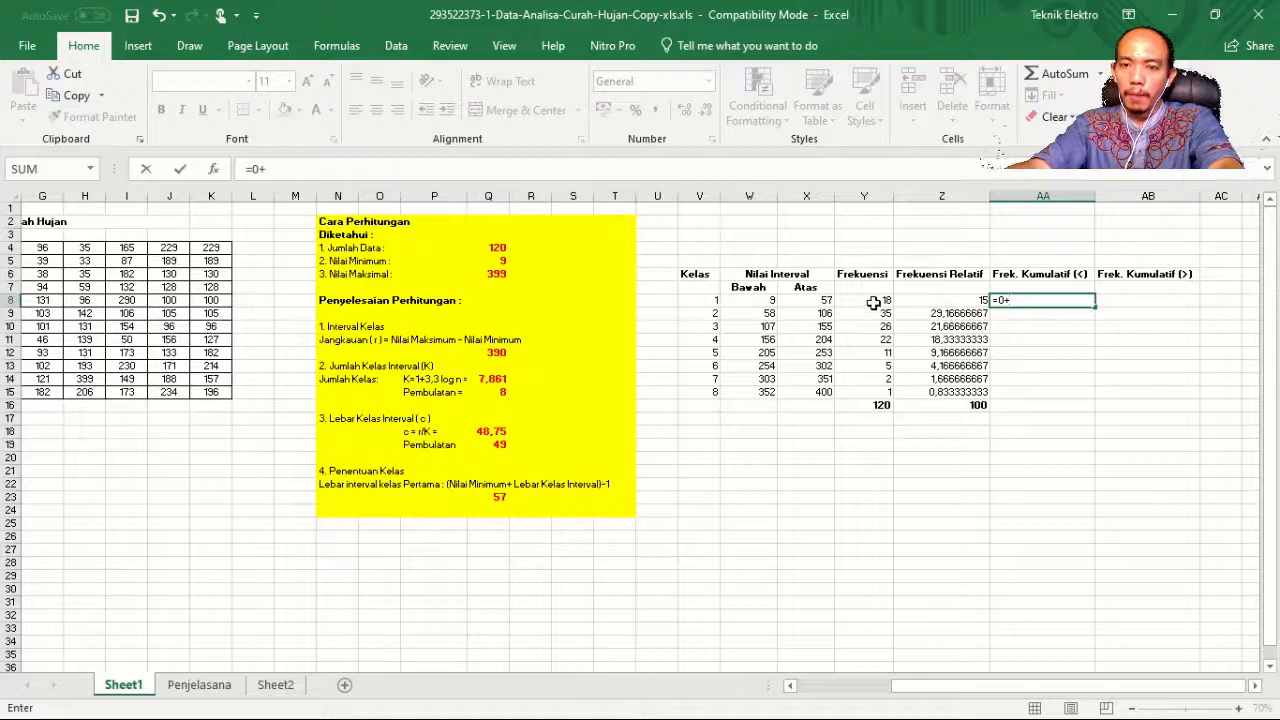
left_click(873, 302)
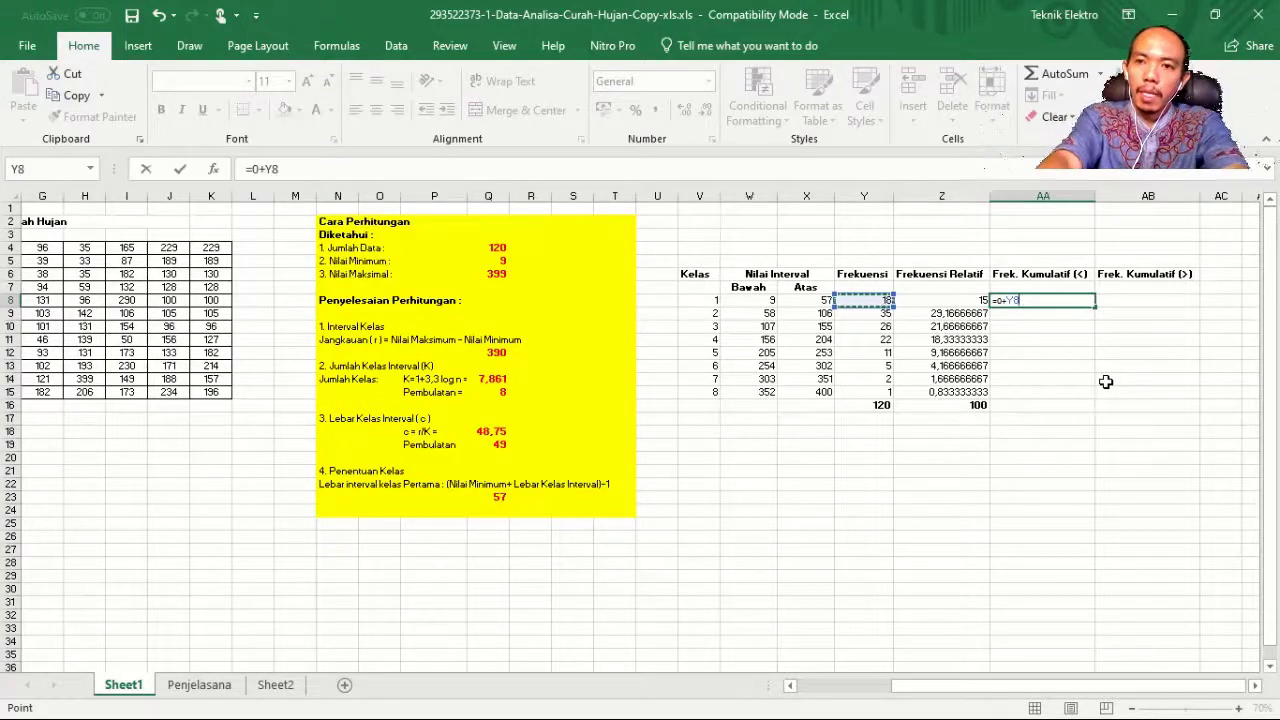
key("Return")
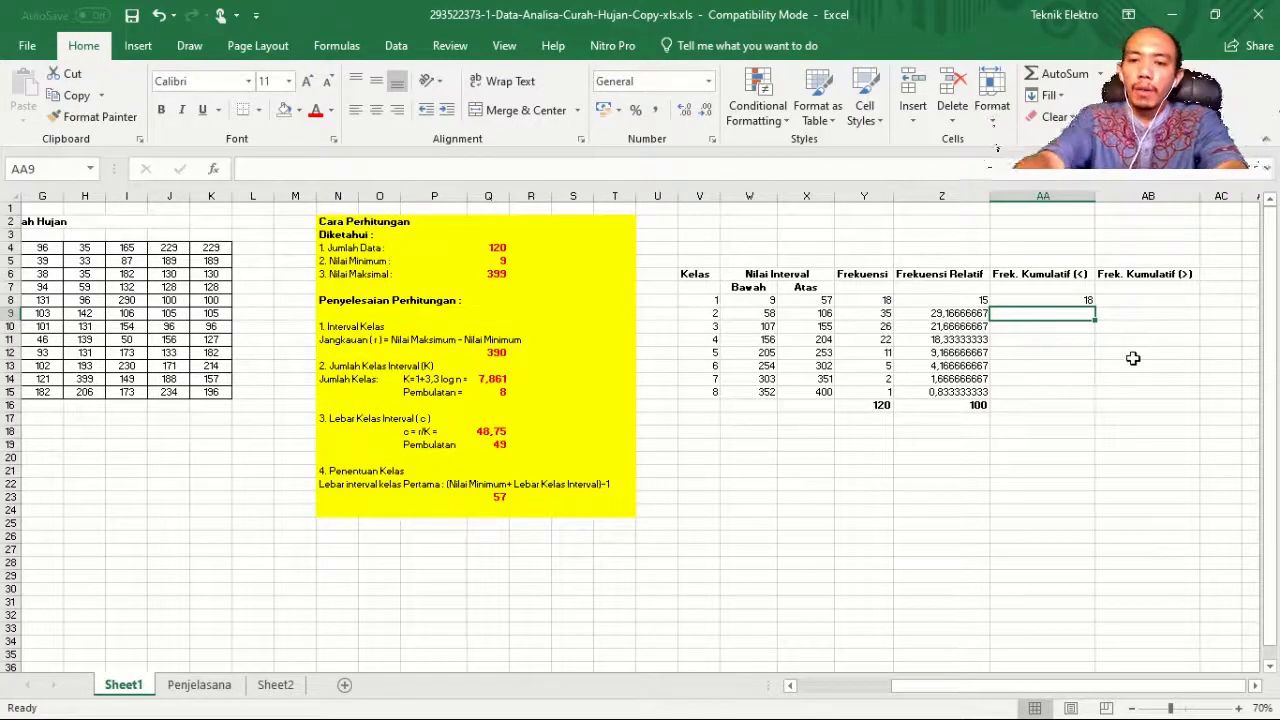
- Enter =AA8+Y9 in AA9 and fill the running totals down to AA15
type("=")
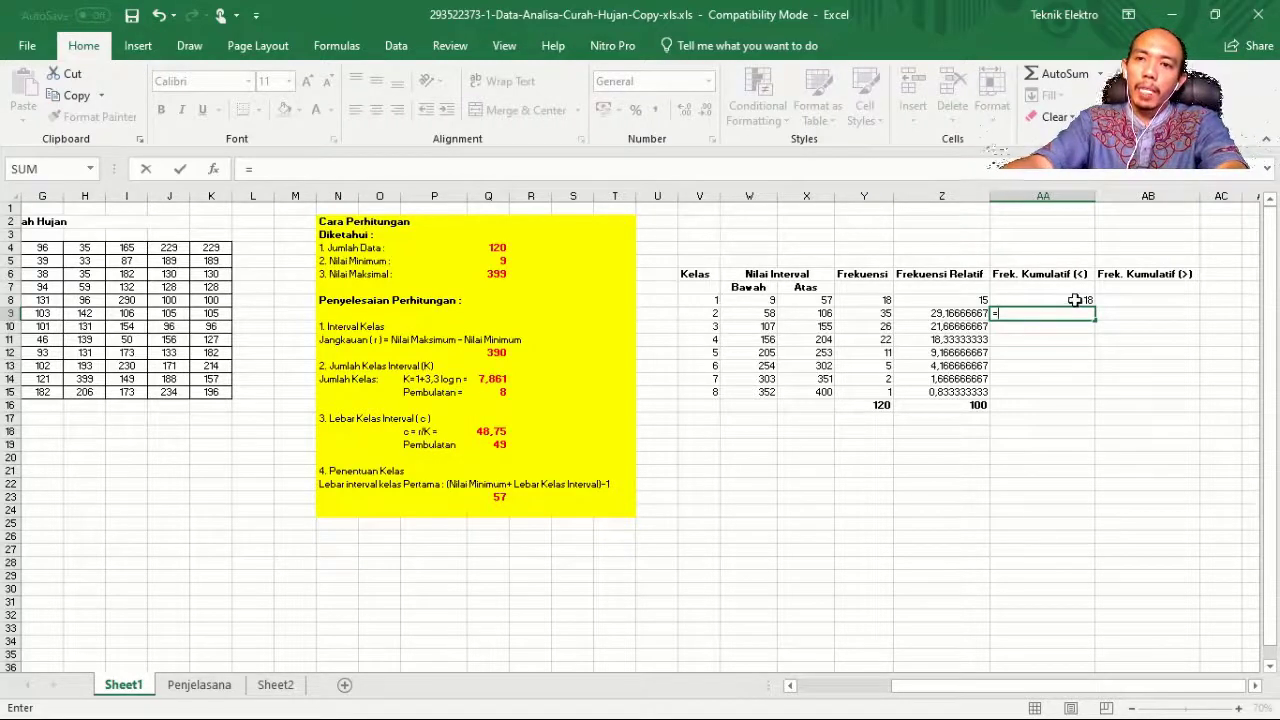
left_click(1075, 300)
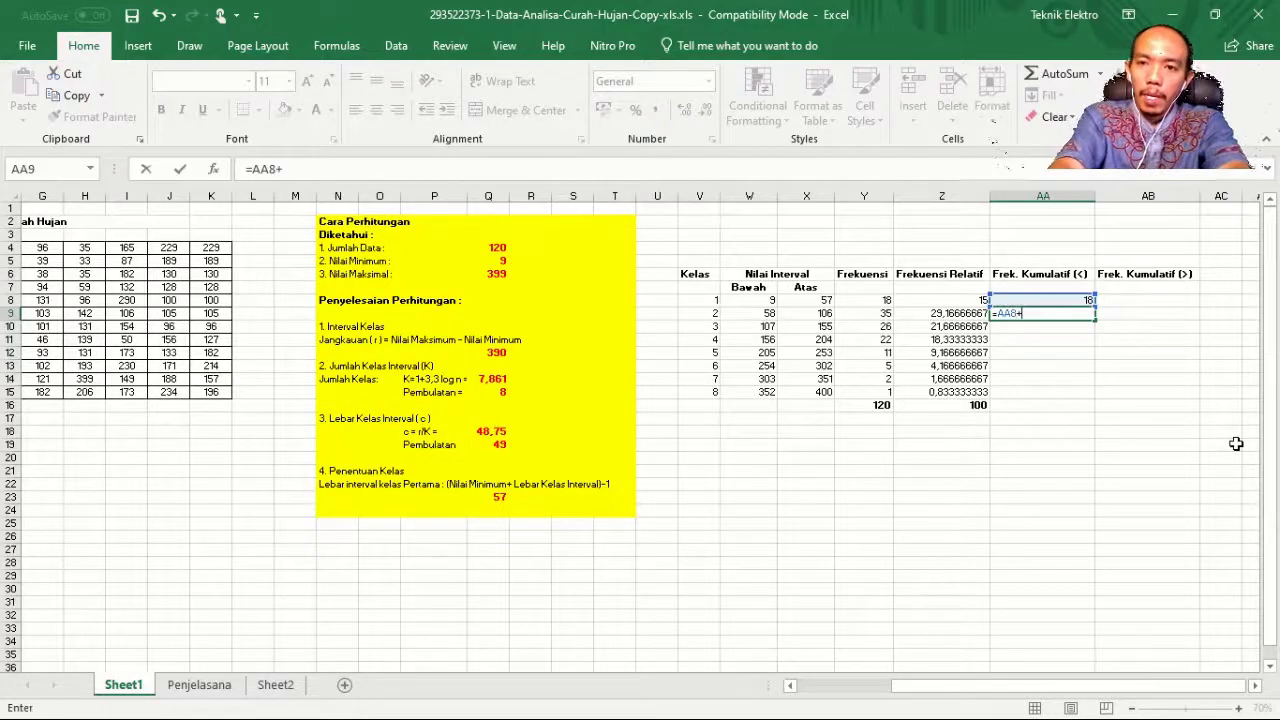
type("+")
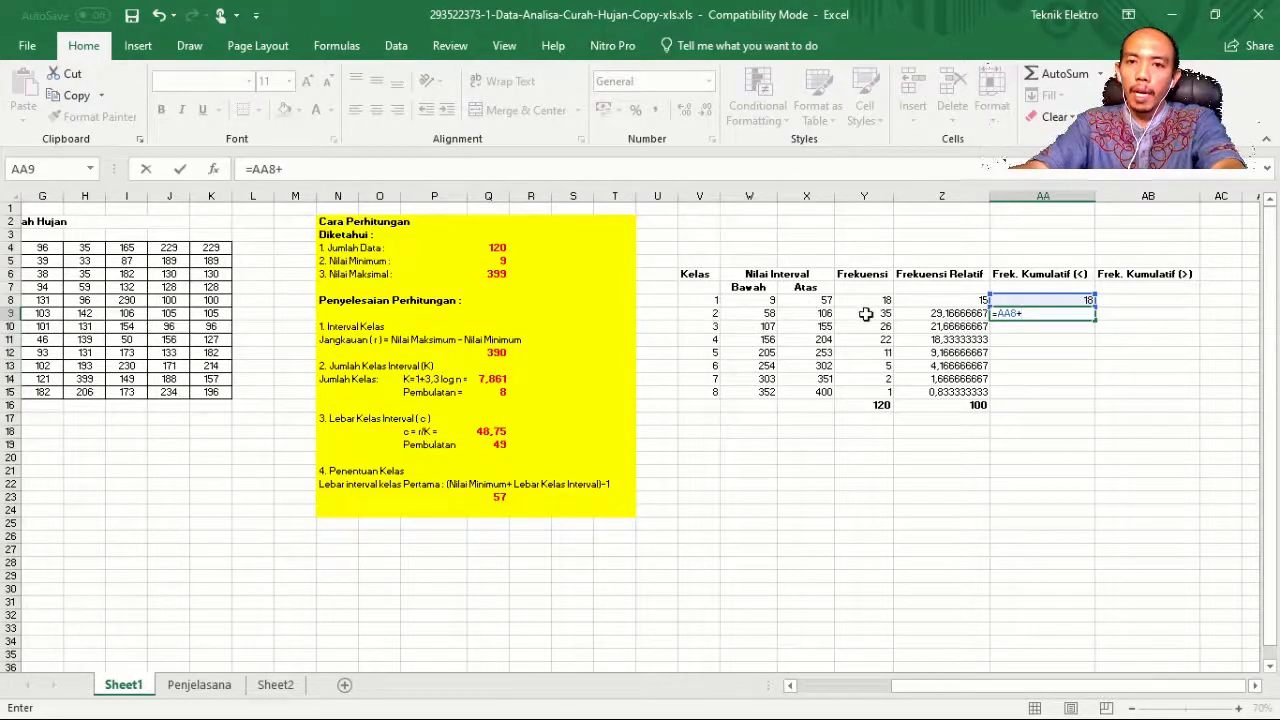
left_click(866, 313)
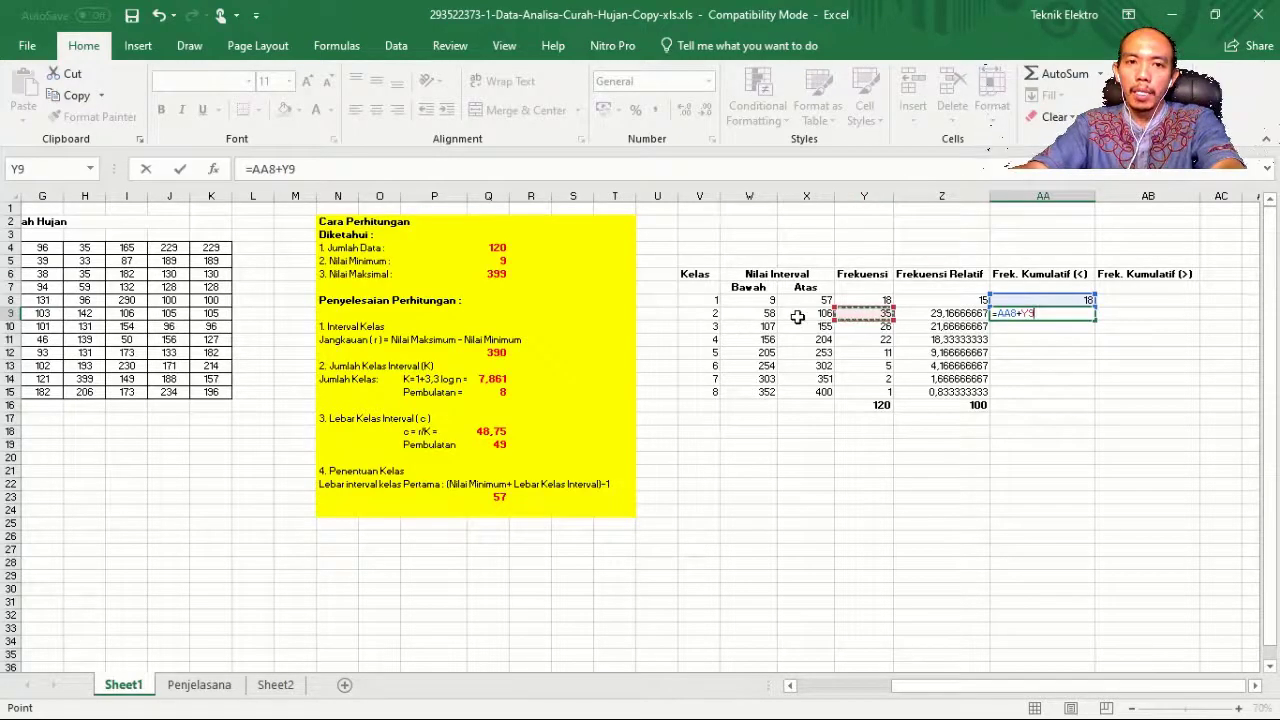
key("Return")
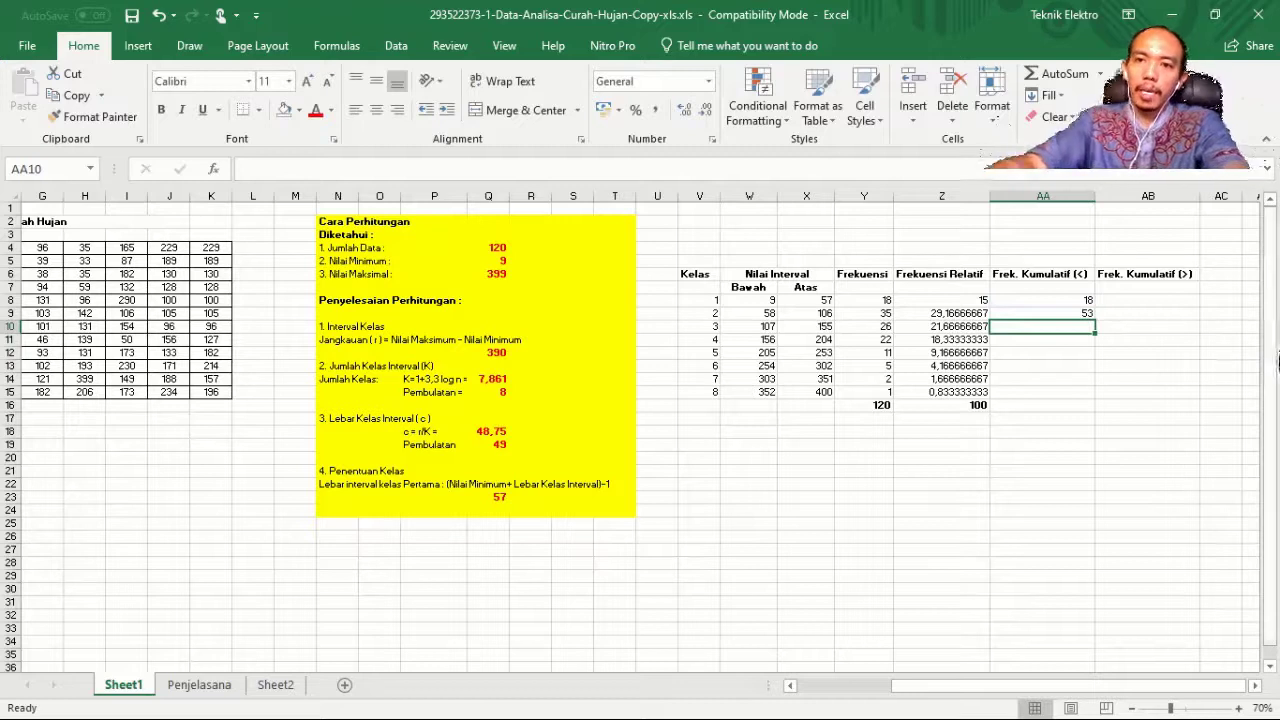
left_click(1083, 316)
left_click_drag(1094, 319, 1094, 394)
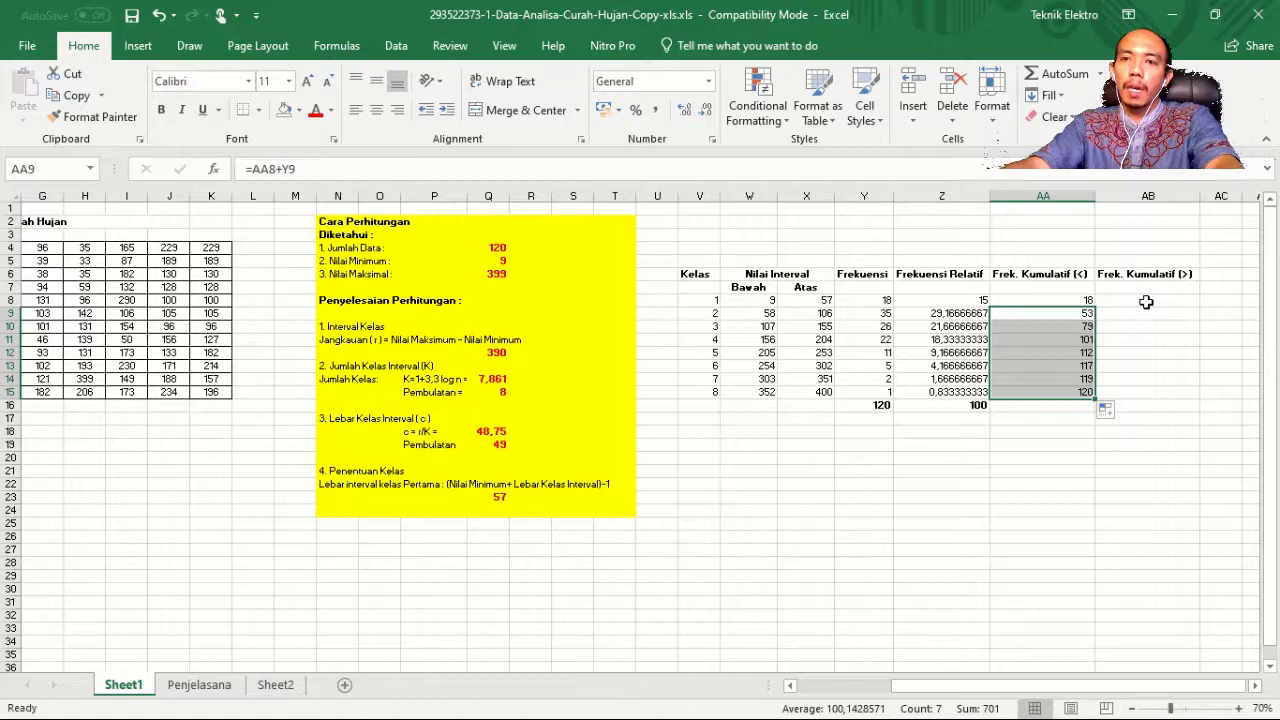
left_click(1164, 303)
type("=")
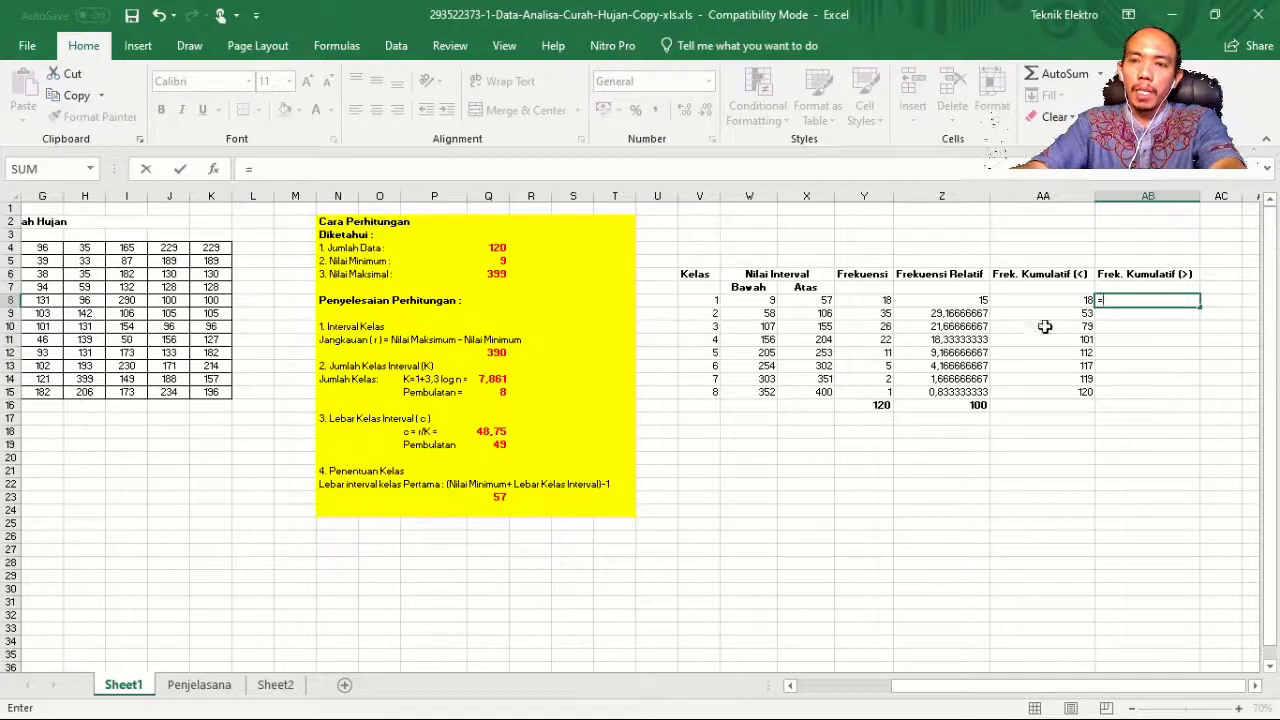
- Enter =Y16-Y8 in AB8 and =AB8-Y9 in AB9, giving 102 and 67
left_click(874, 406)
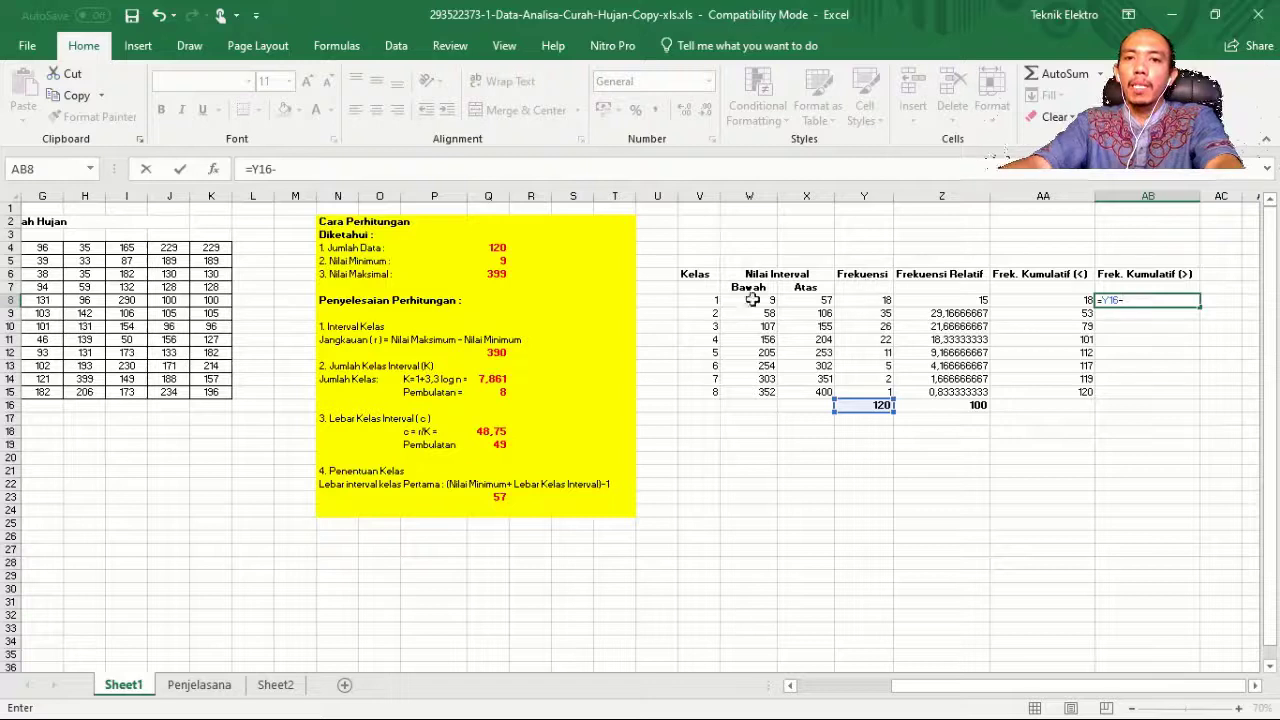
left_click(864, 301)
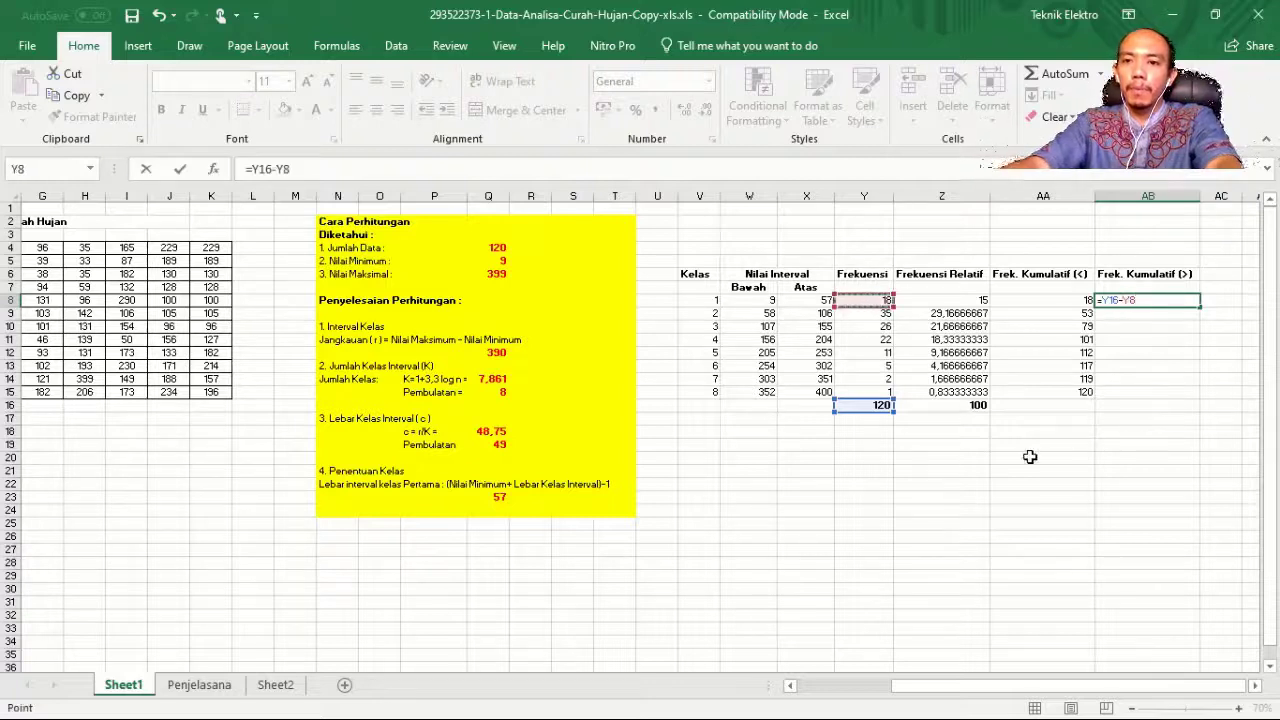
key("Return")
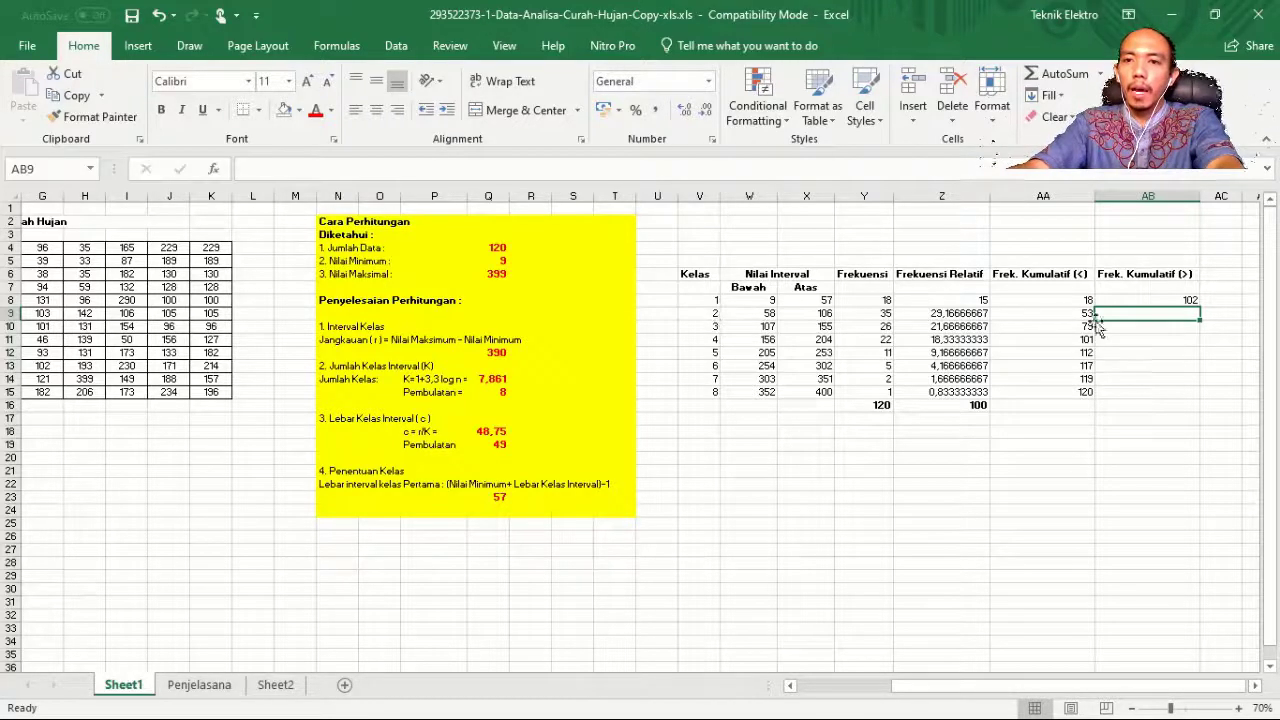
type("=")
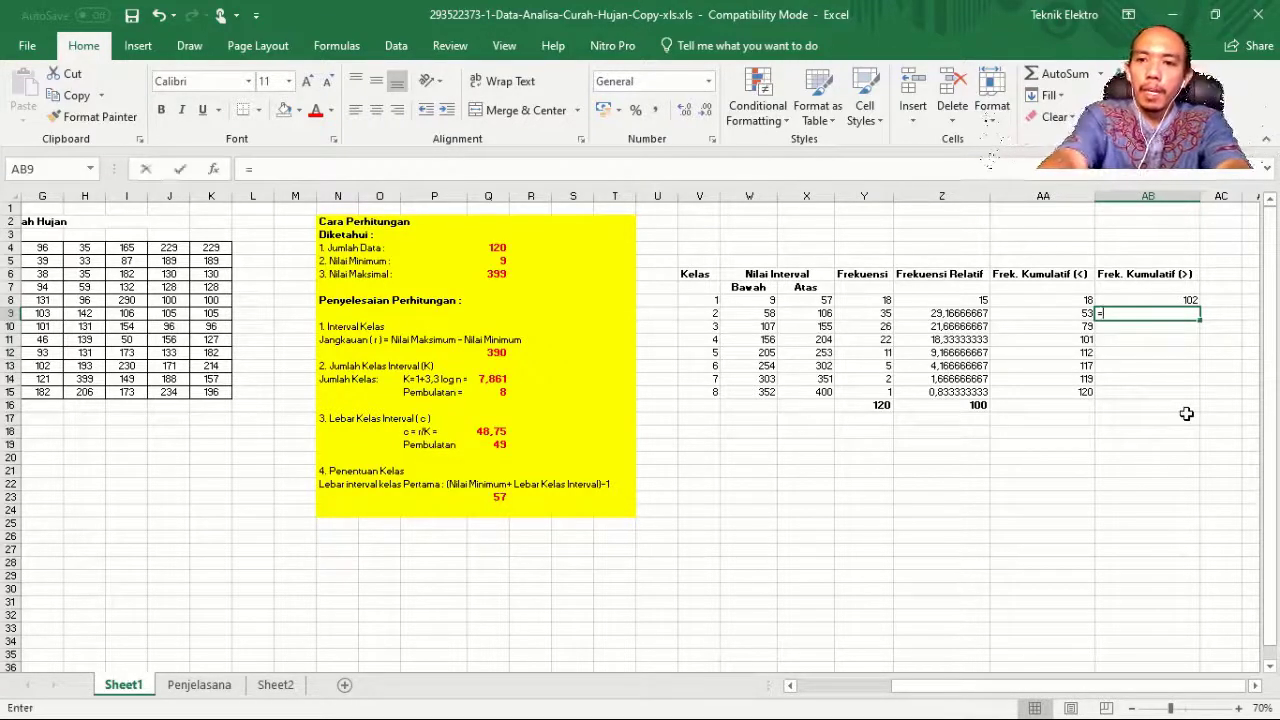
left_click(1188, 301)
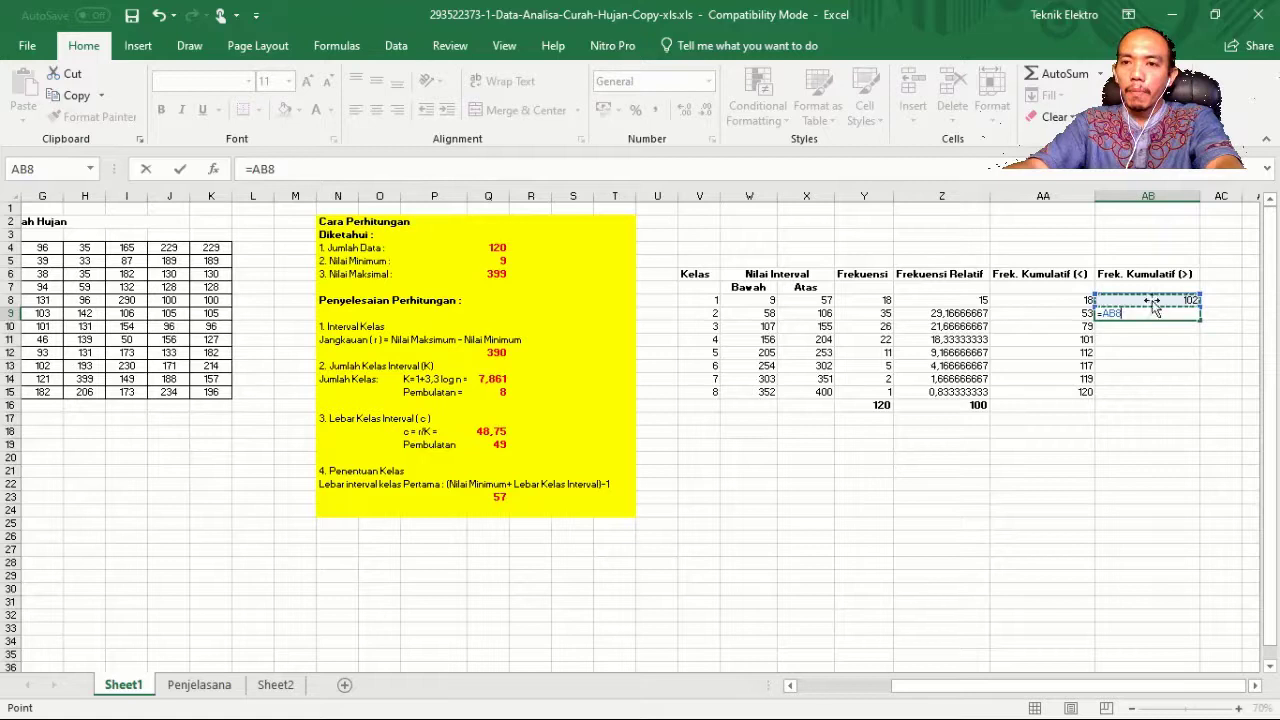
type("-")
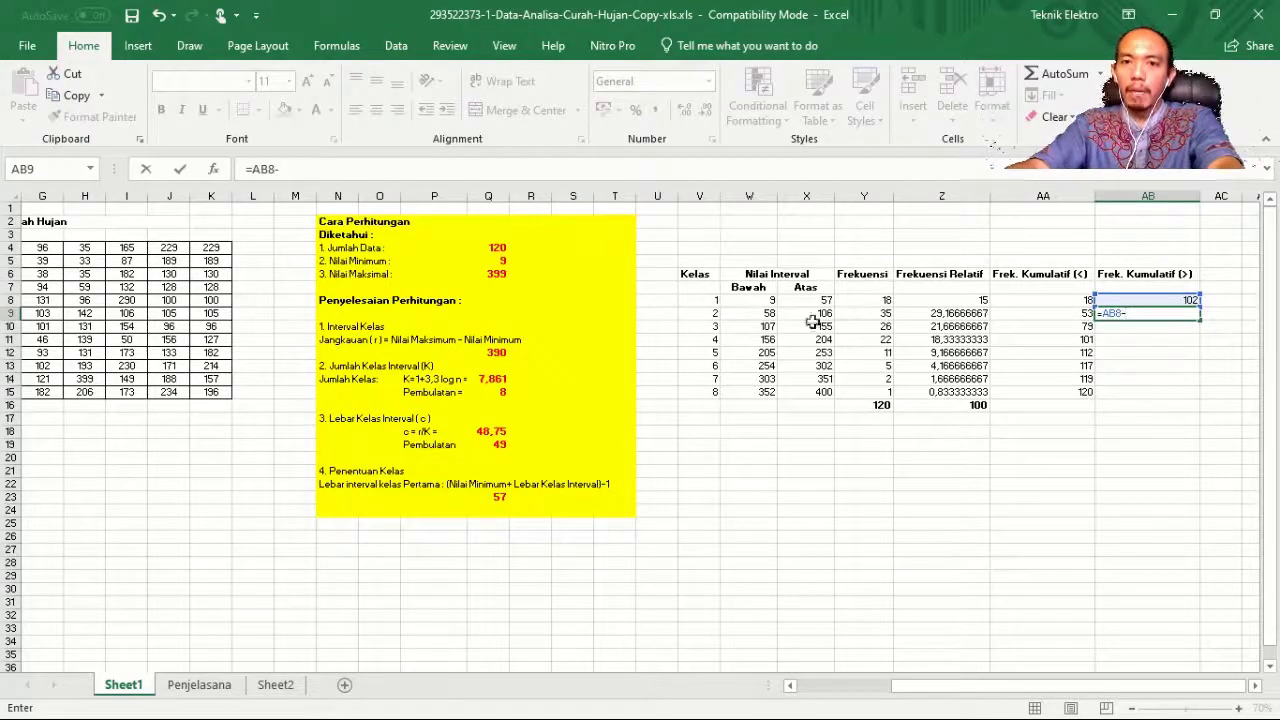
left_click(862, 313)
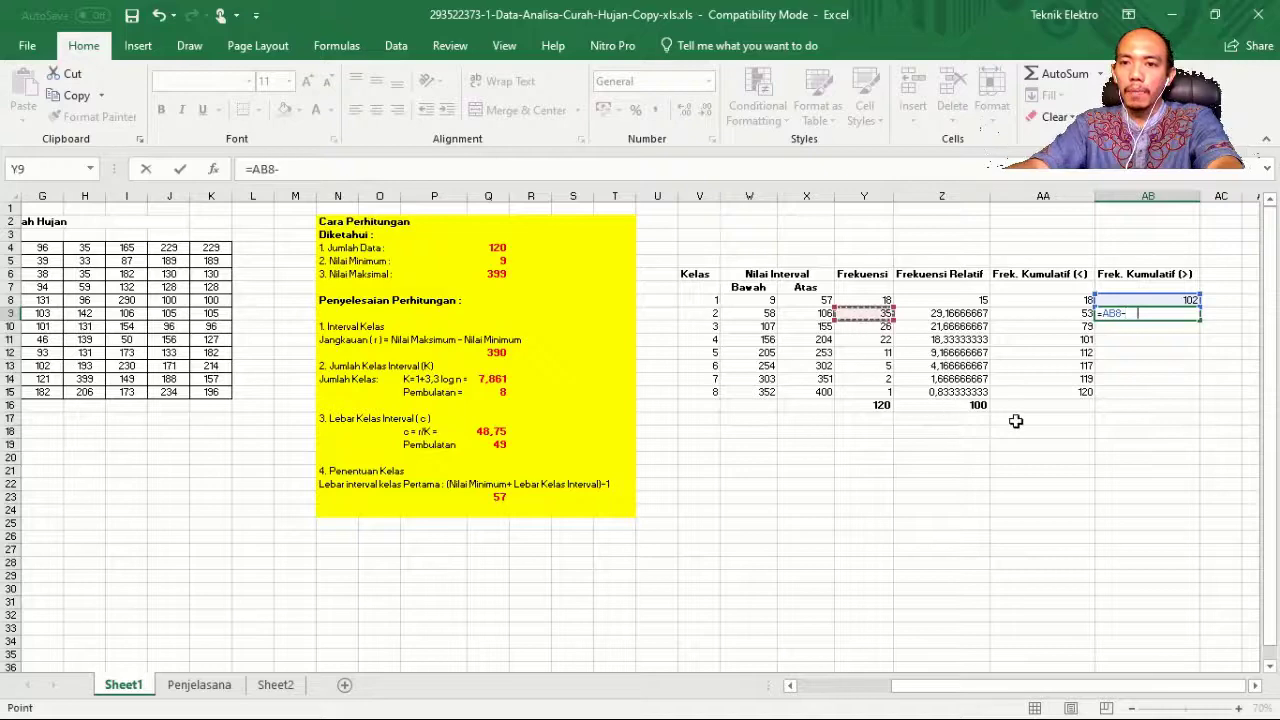
key("Return")
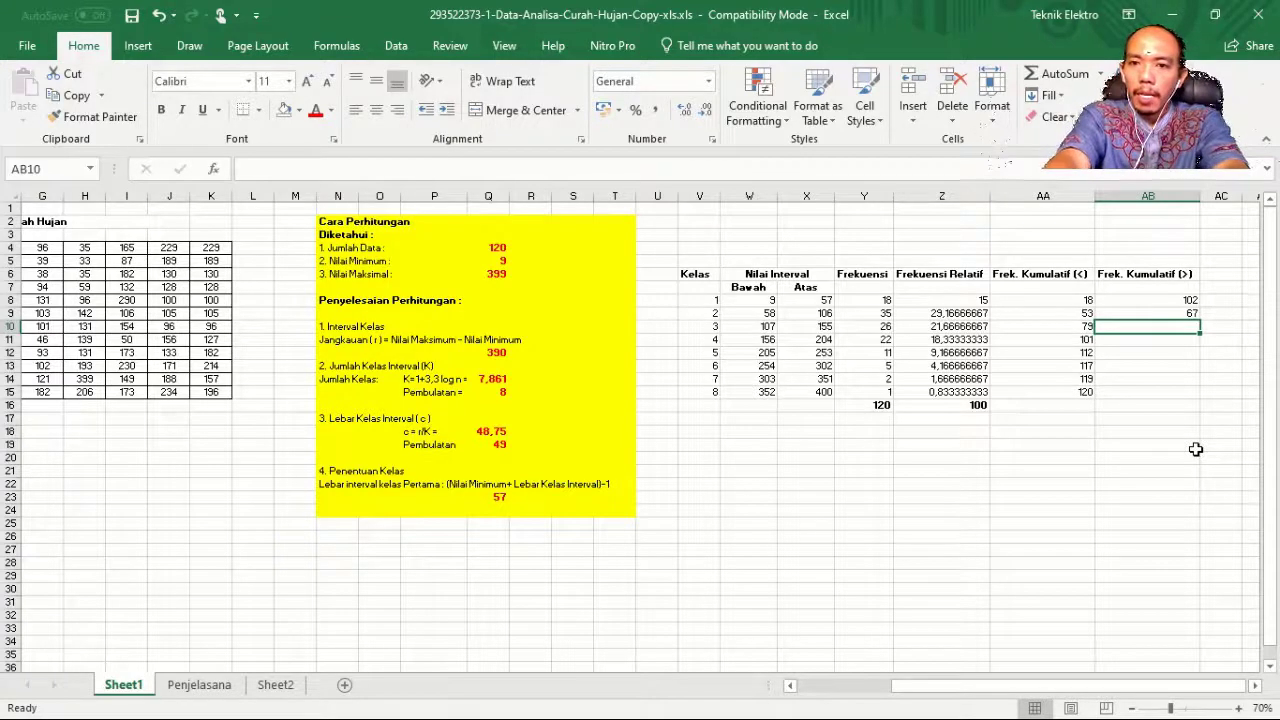
- Enter =AB9-Y10 in AB10 and fill the greater-than formula down to AB15
type("=")
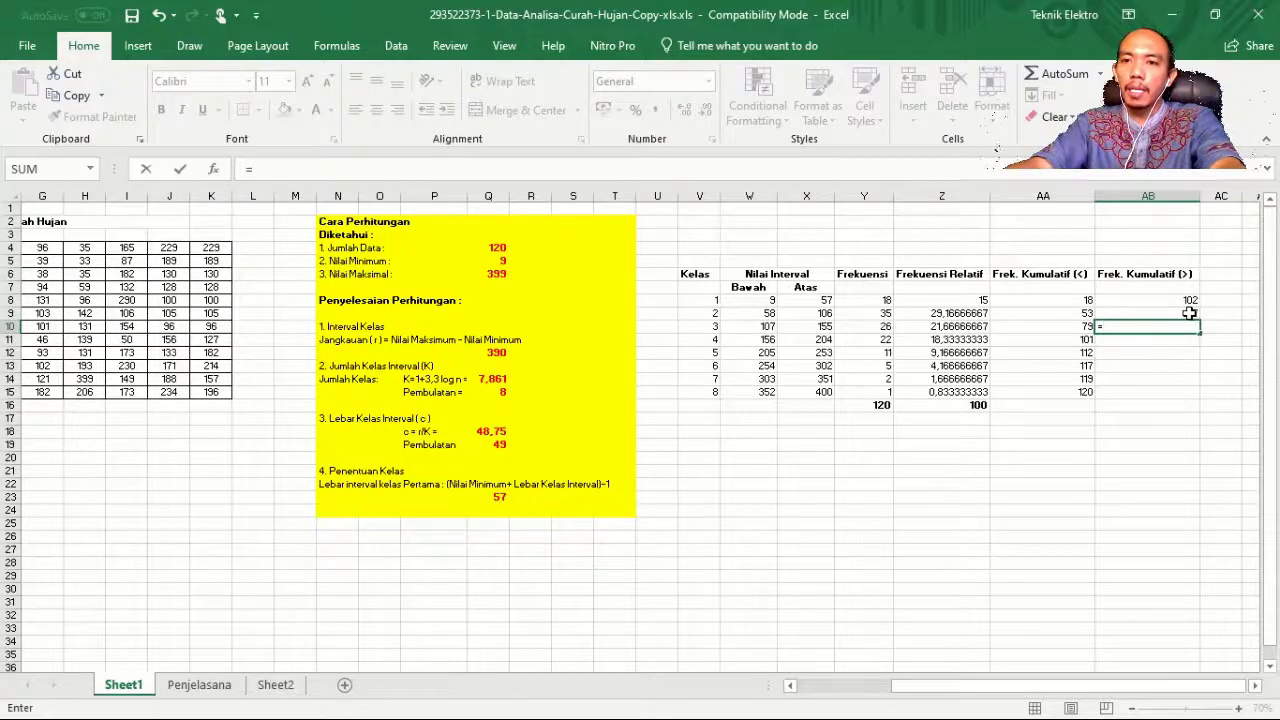
left_click(1189, 313)
type("-")
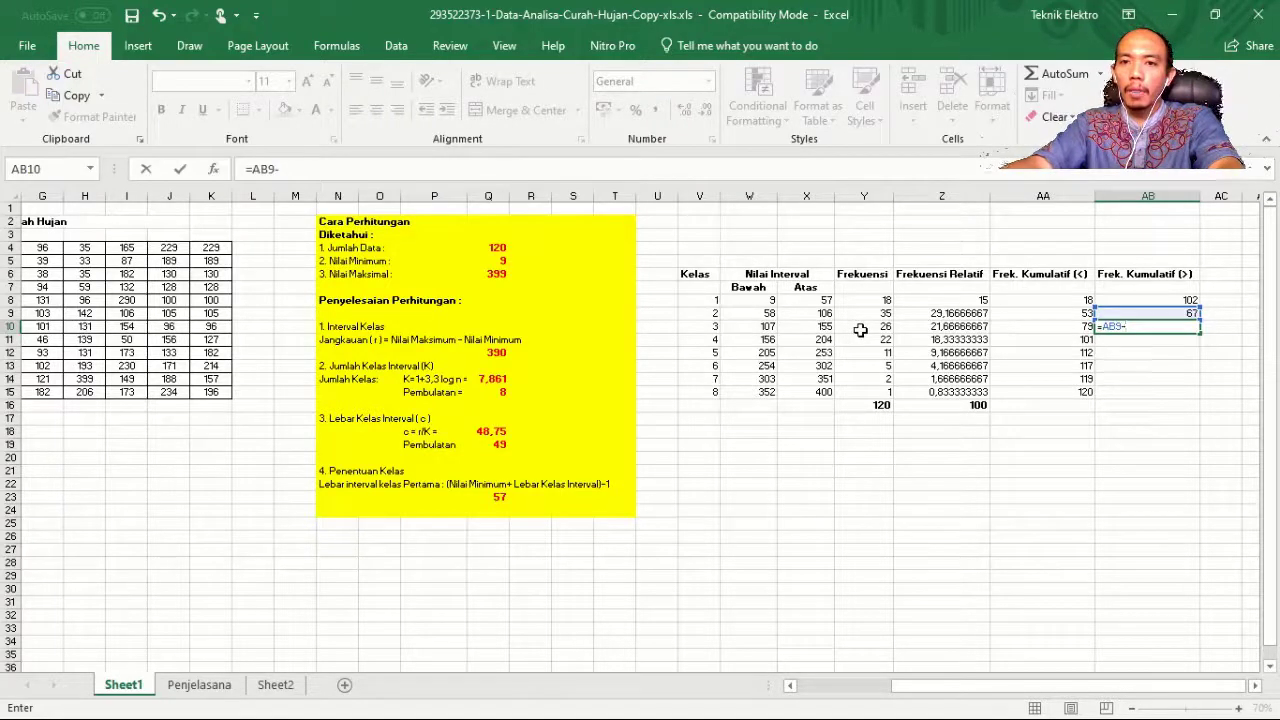
left_click(860, 328)
key("Return")
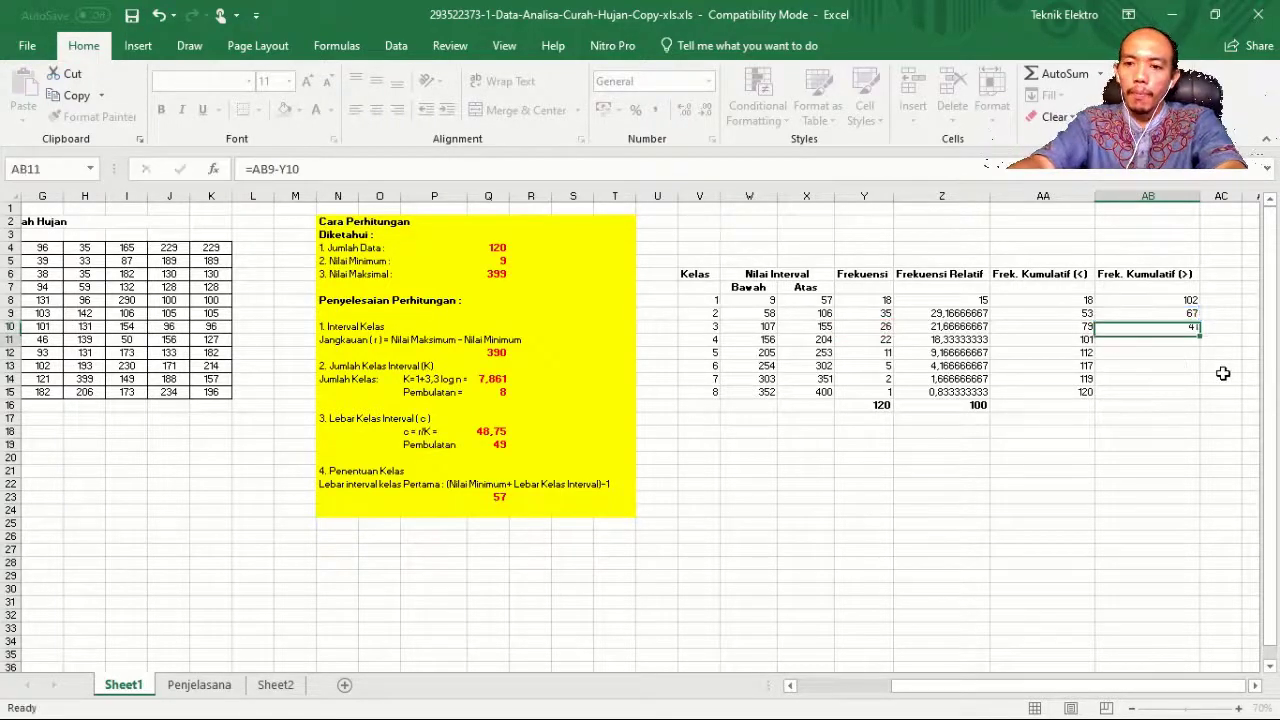
left_click(1186, 326)
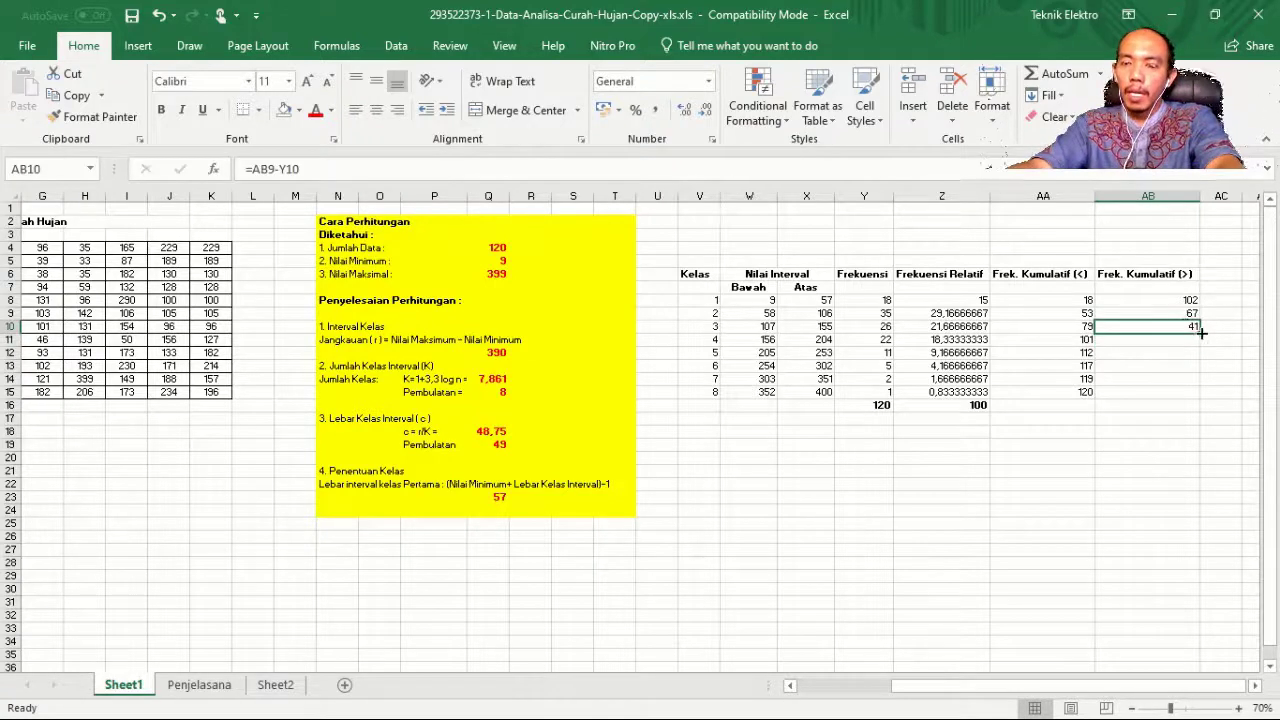
left_click_drag(1202, 333, 1203, 398)
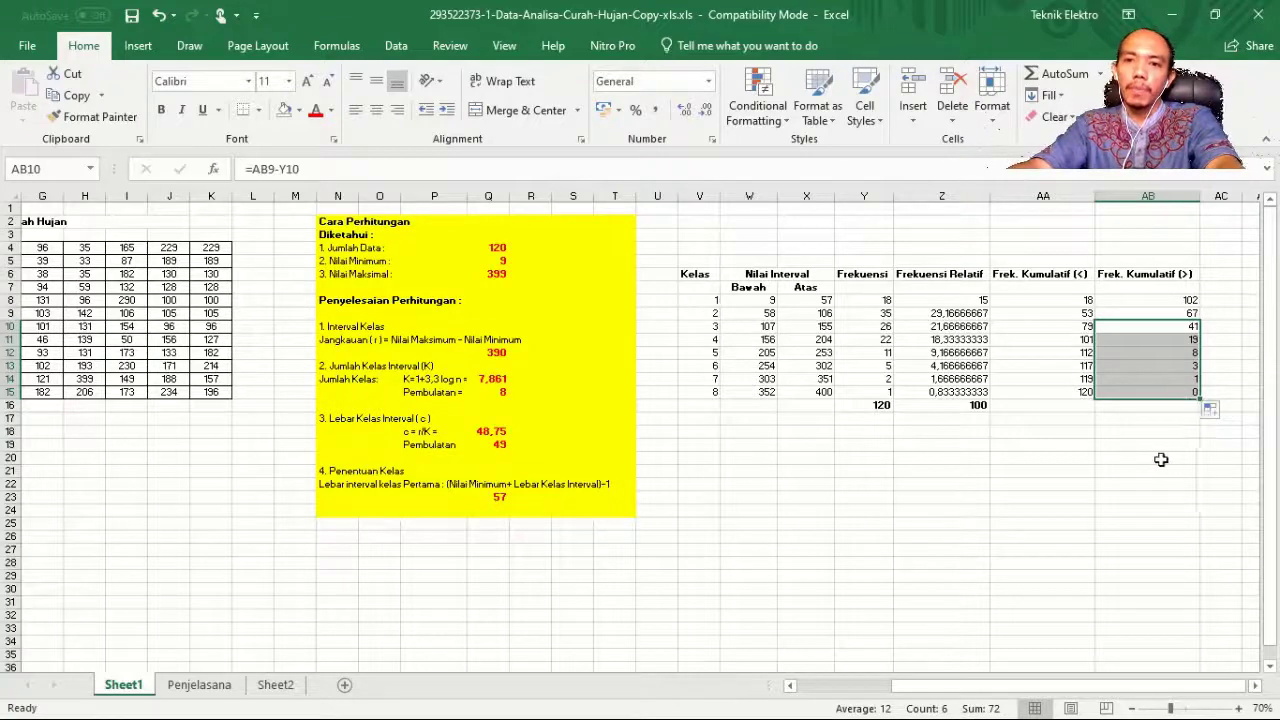
left_click(1157, 458)
- Border the table V6:AB16 and label the totals row 'Total' in W16
mouse_move(697, 274)
left_mouse_down()
mouse_move(1124, 378)
mouse_move(1158, 404)
left_mouse_up()
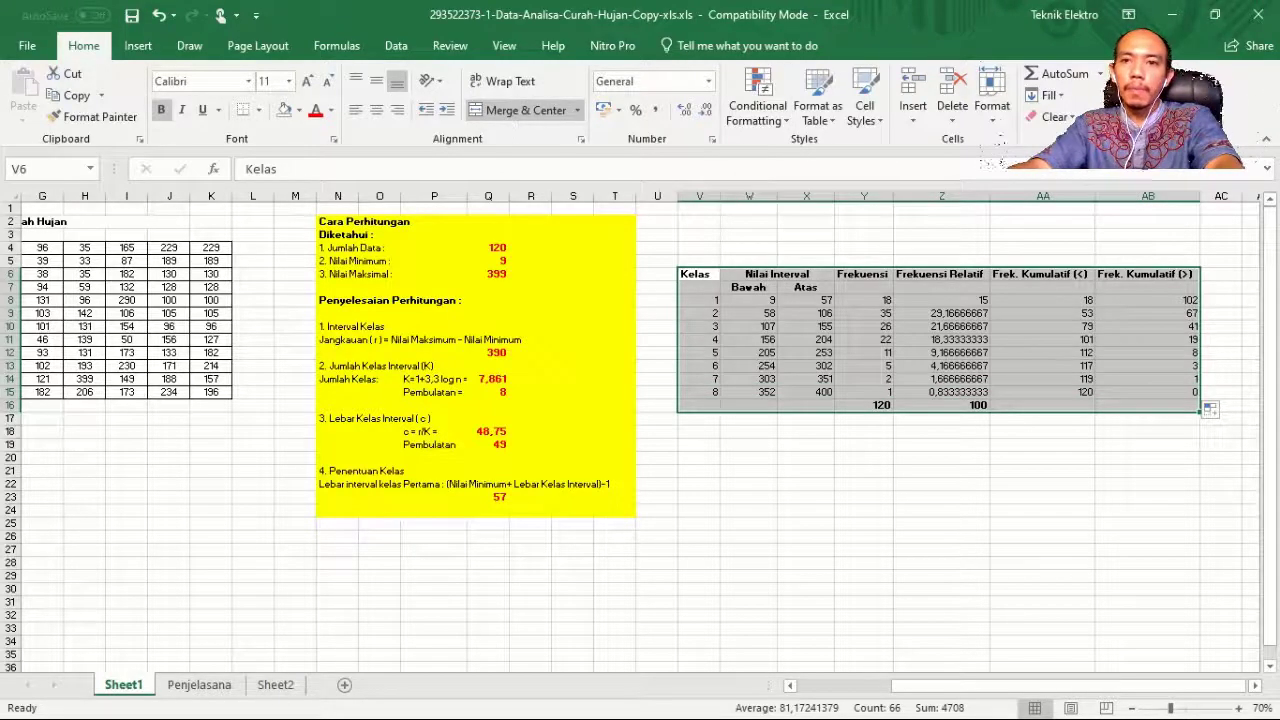
left_click(910, 480)
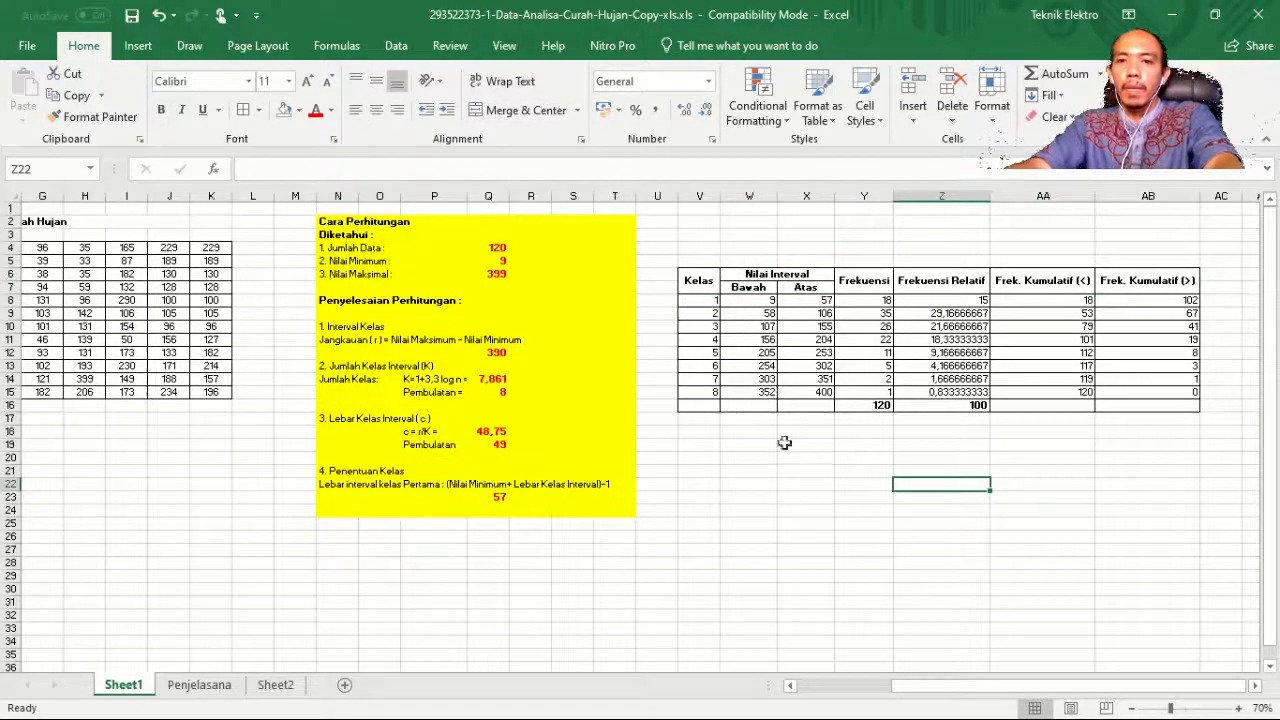
left_click(803, 405)
type("Total")
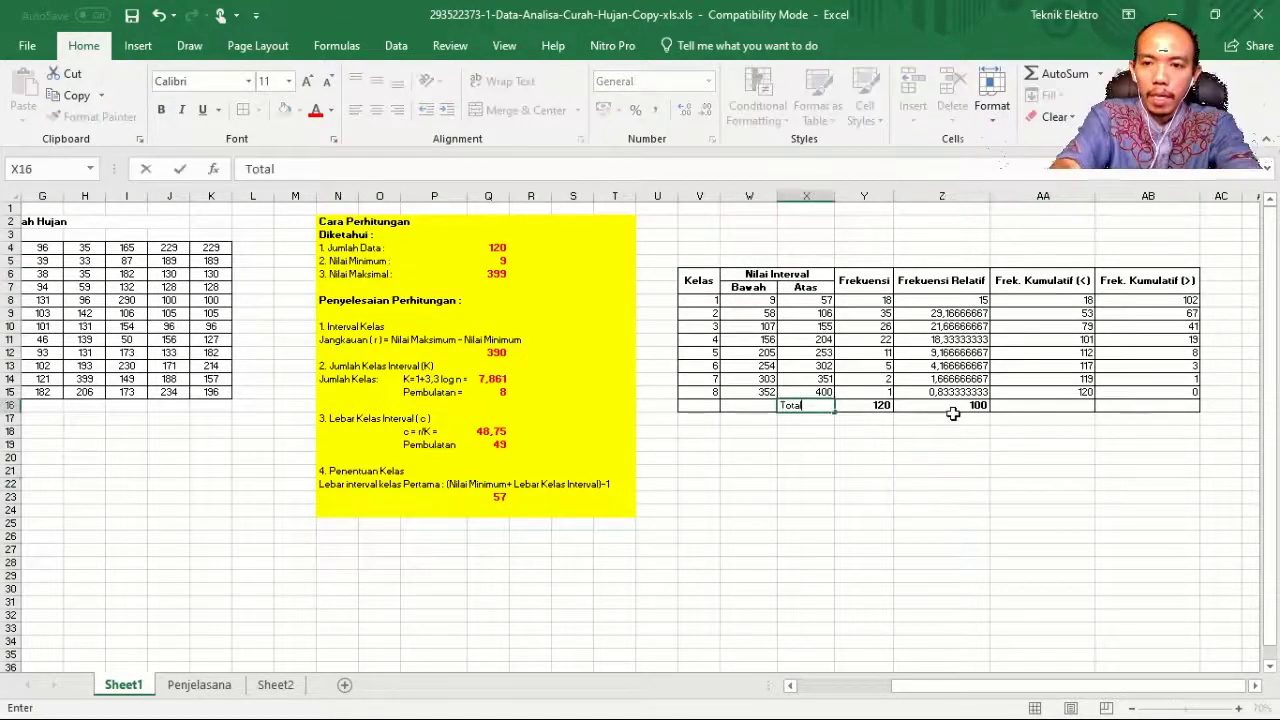
key("Return")
- Reselect the table block, including the rows above it, to review the finished table
left_click(857, 500)
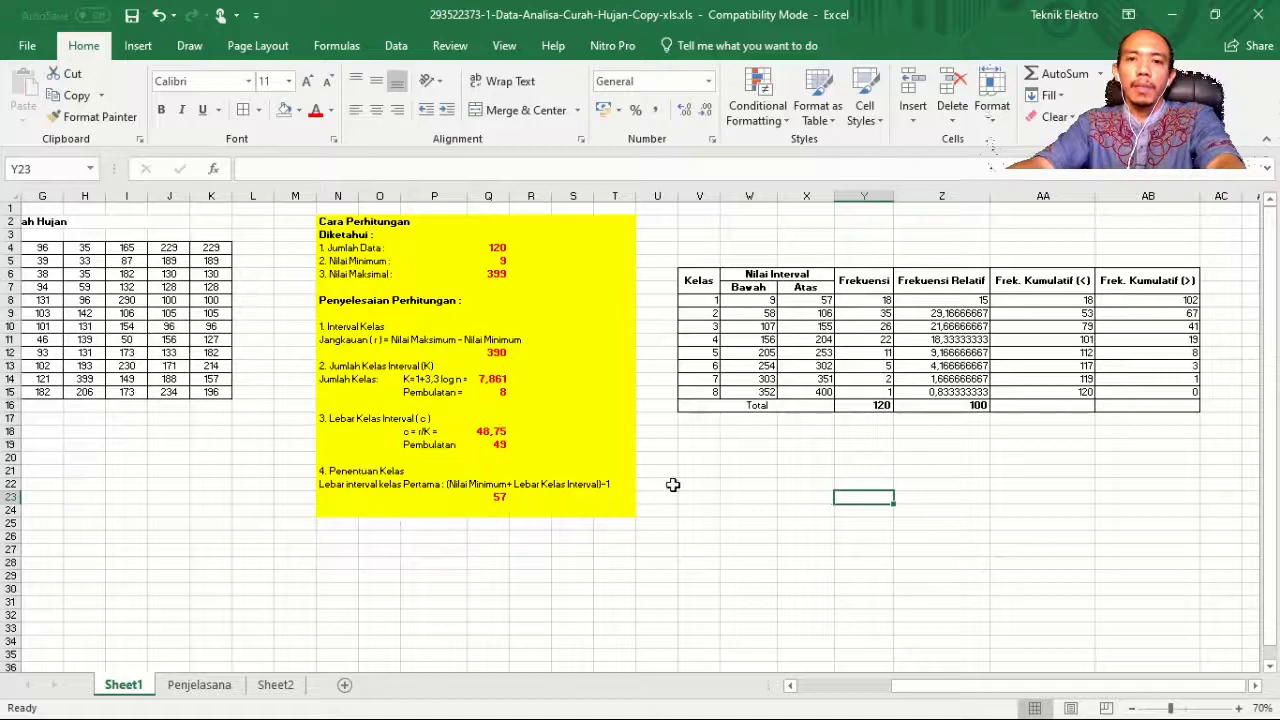
mouse_move(946, 250)
left_mouse_down()
mouse_move(685, 302)
mouse_move(1140, 432)
left_mouse_up()
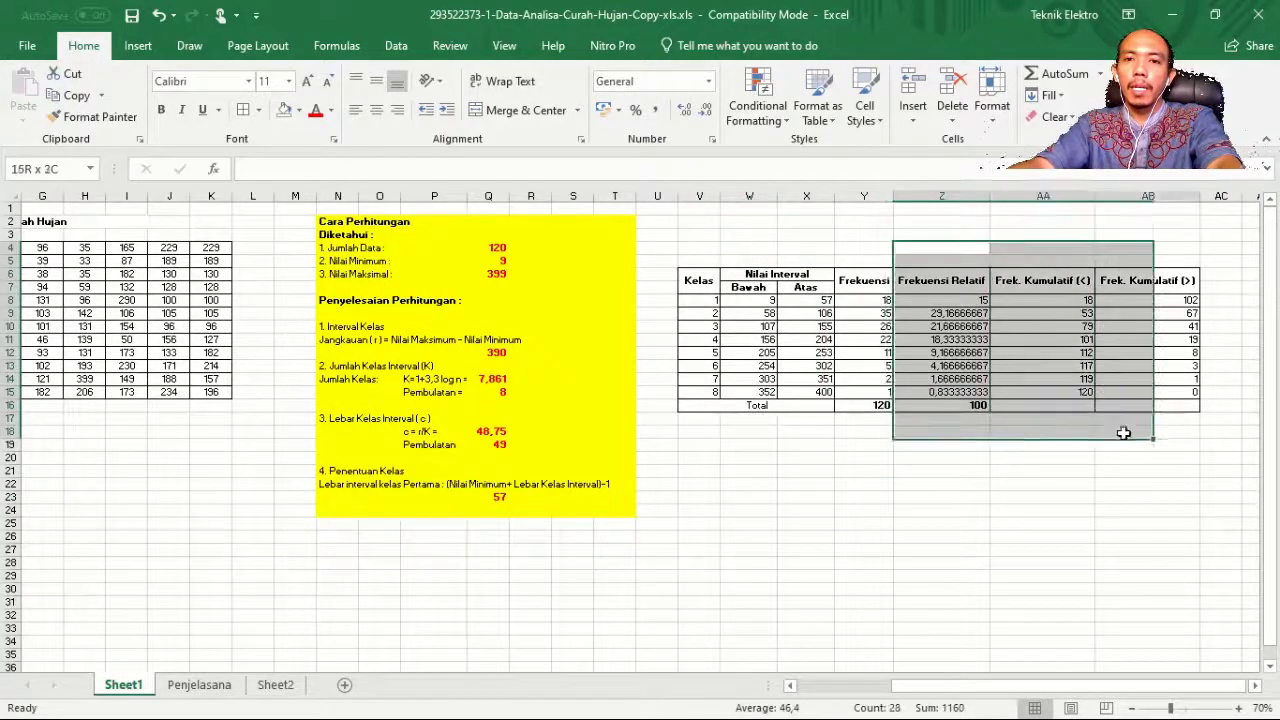
mouse_move(688, 240)
left_mouse_down()
mouse_move(1099, 403)
mouse_move(1145, 405)
left_mouse_up()
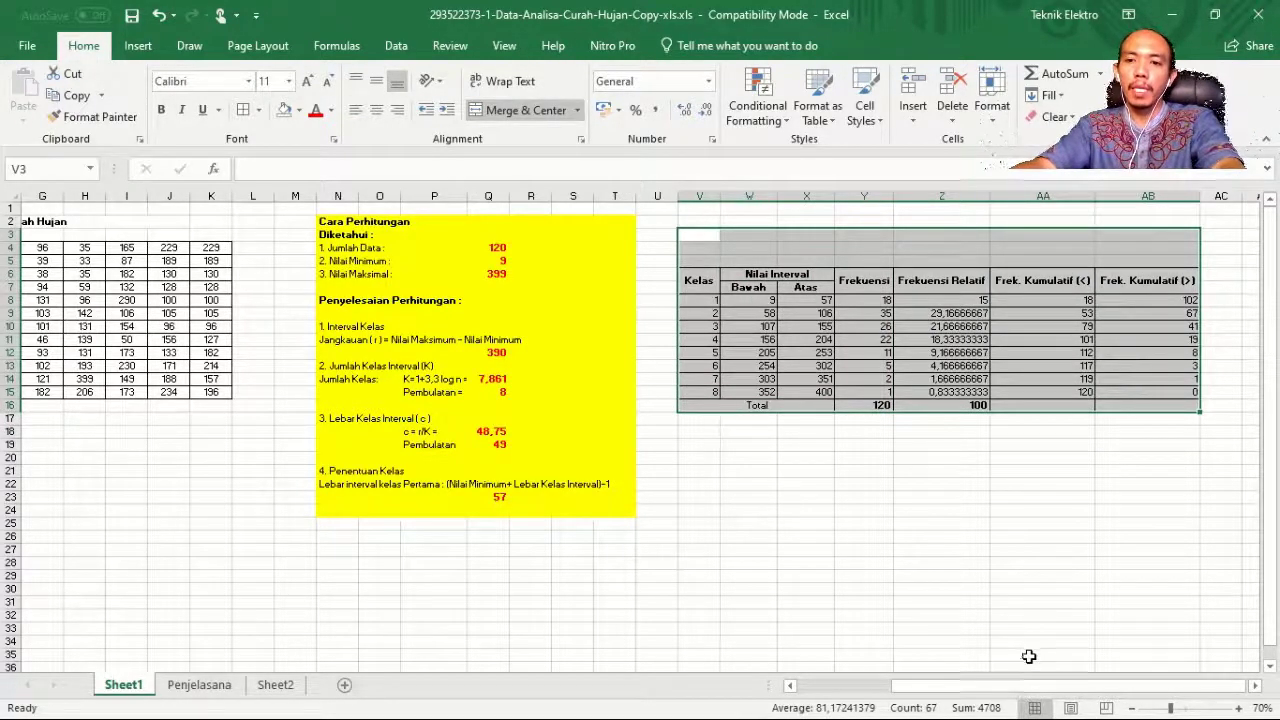
left_click_drag(1033, 688, 938, 688)
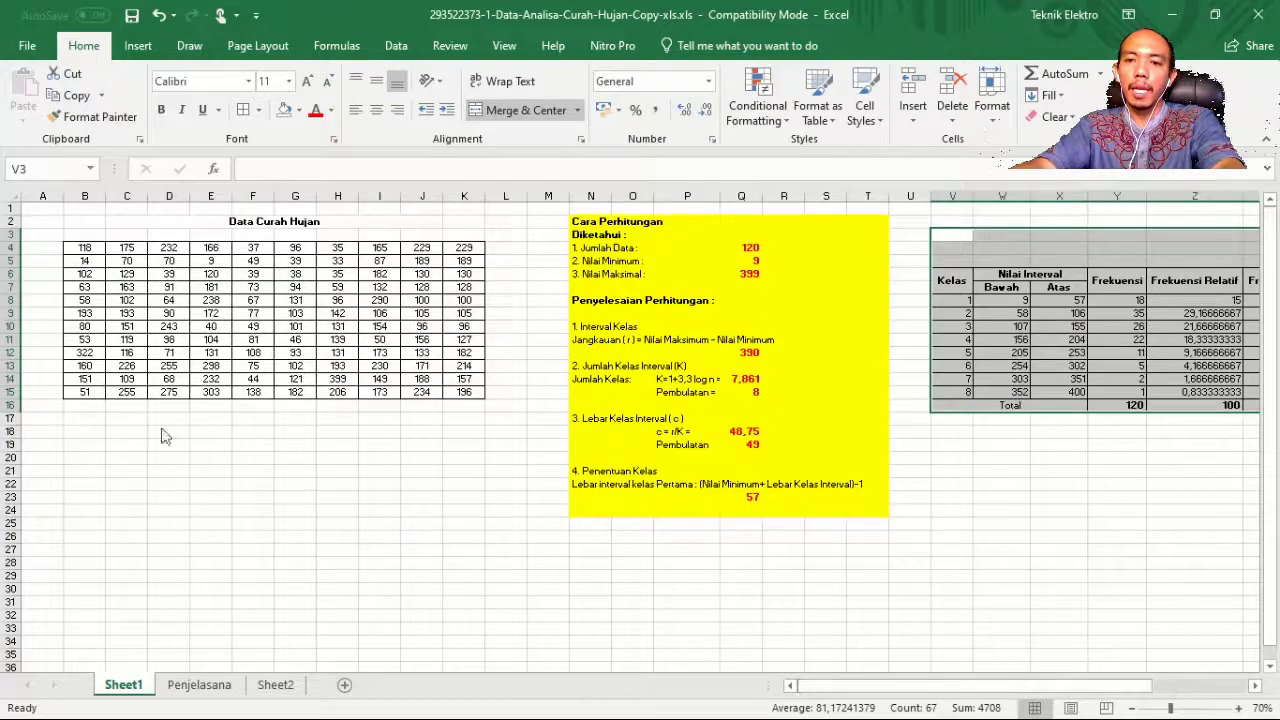
scroll(343, 229, "right", 6)
left_click(863, 484)
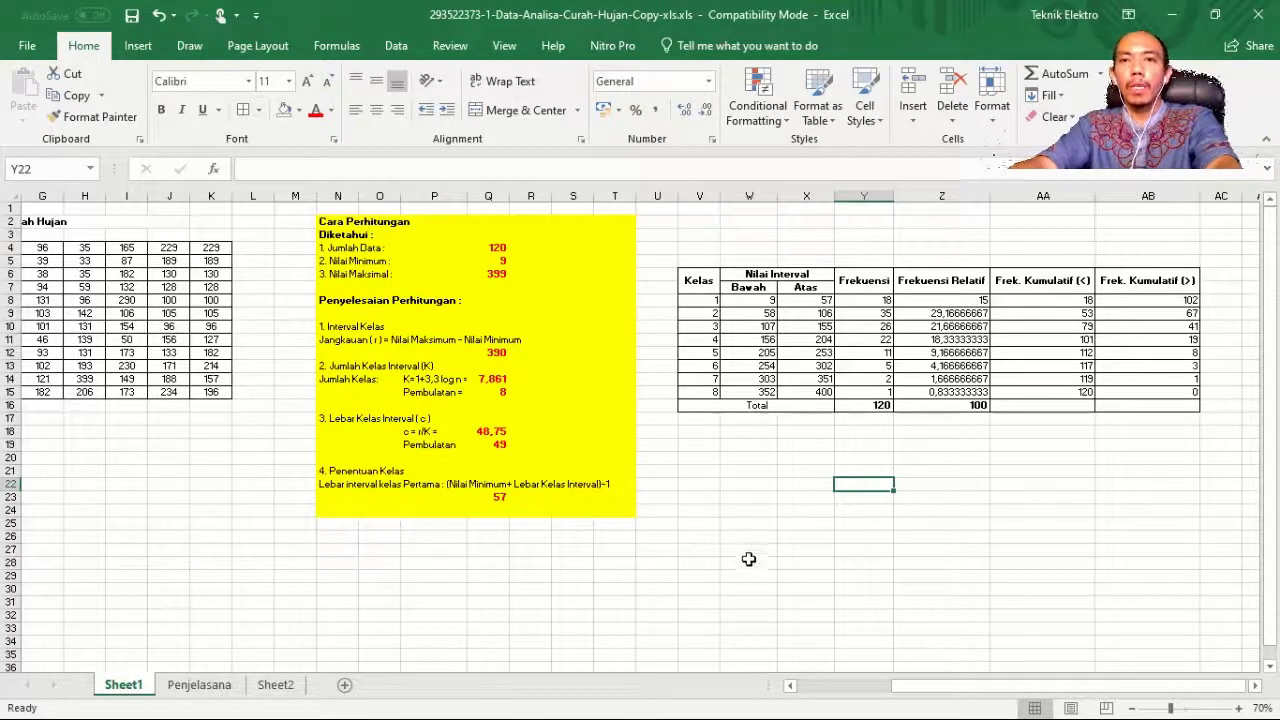
key("F2")
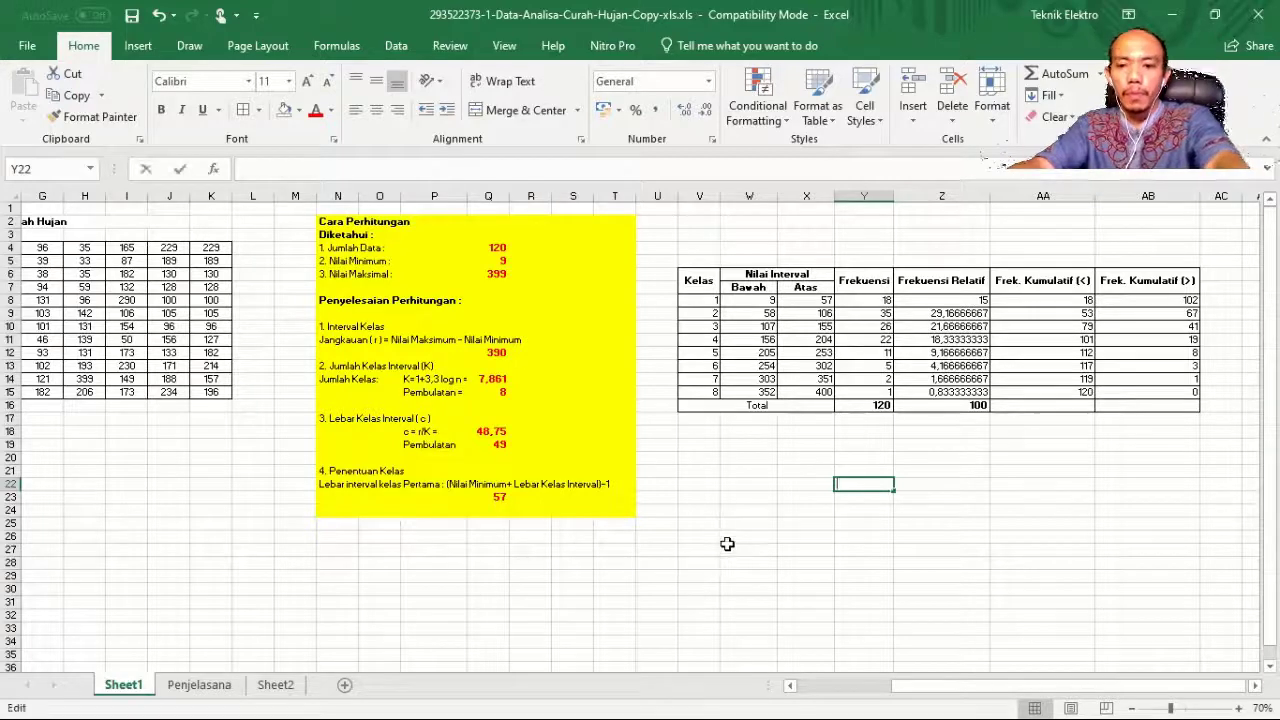